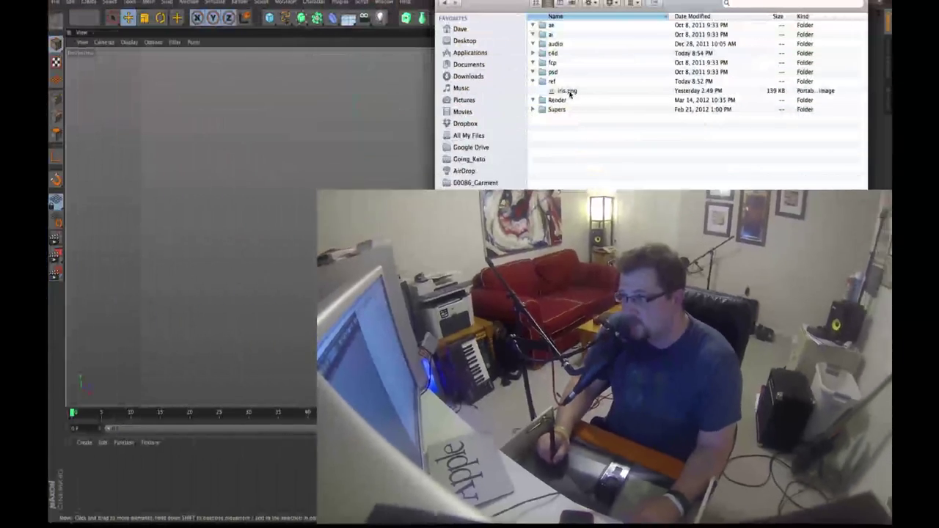
# Preview the iris.png reference image in the ref folder to examine the iris blade designs.
pyautogui.click(570, 91)
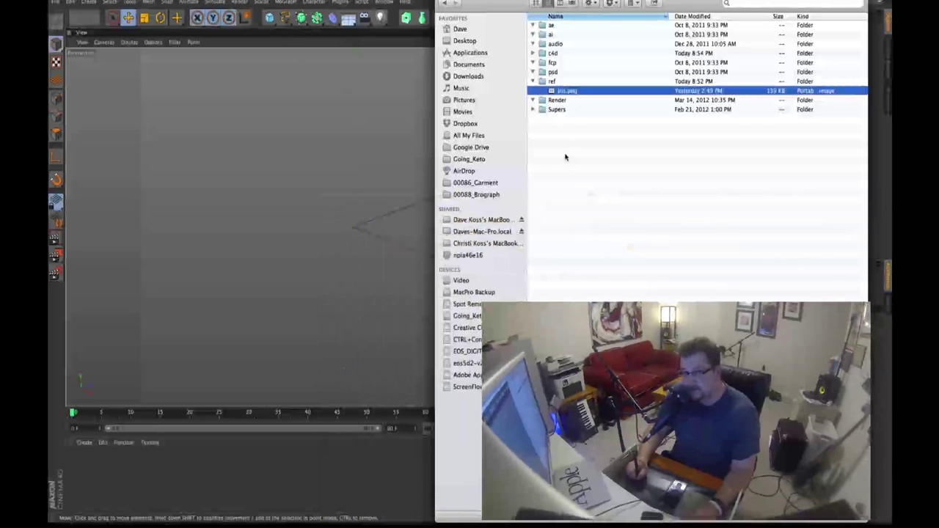
pyautogui.press('space')
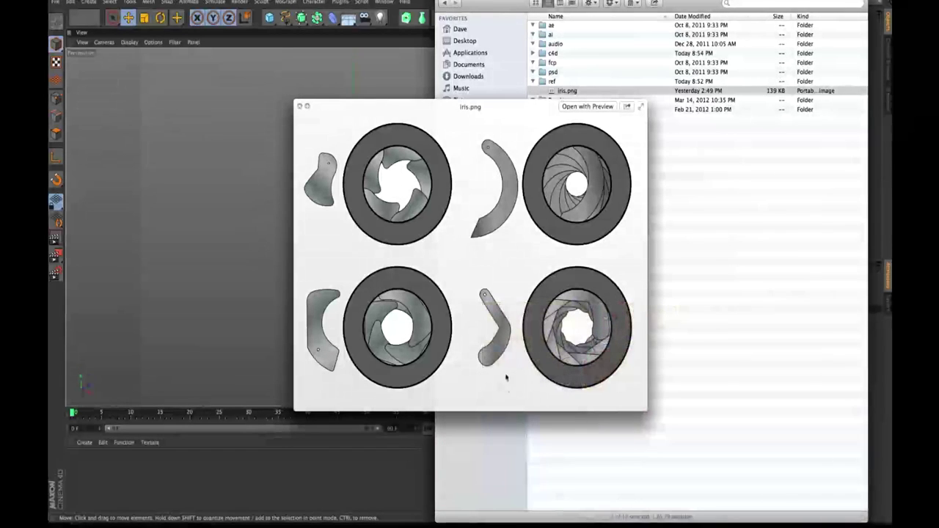
pyautogui.press('space')
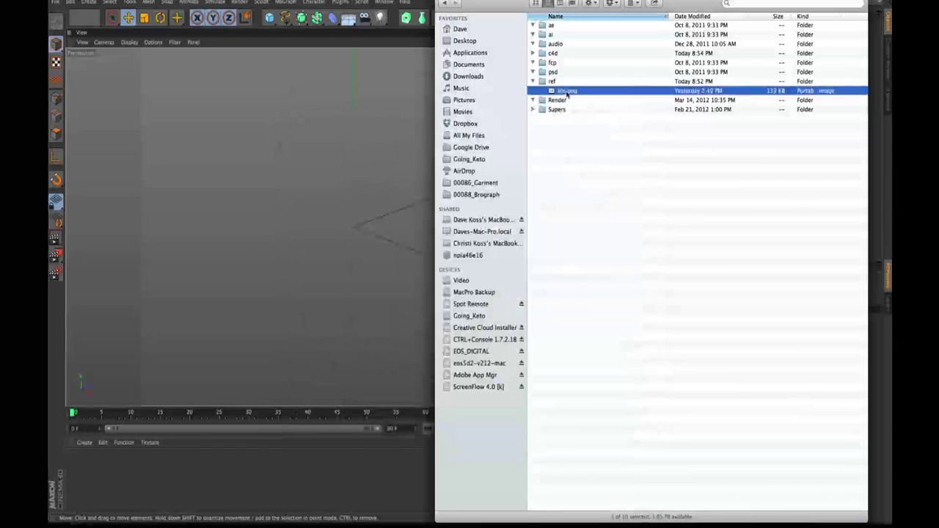
# Switch to Cinema 4D and save the new project as Iris.c4d in the c4d folder.
pyautogui.click(221, 477)
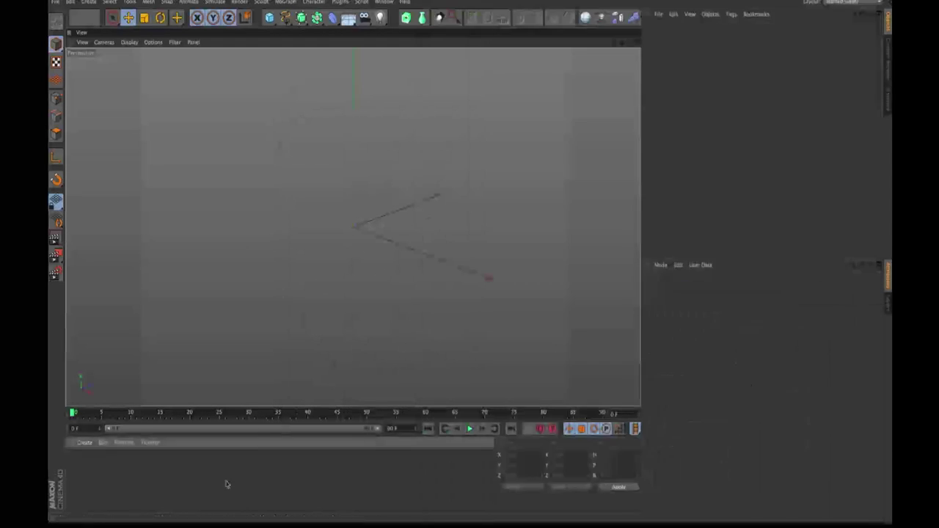
pyautogui.press('super+s')
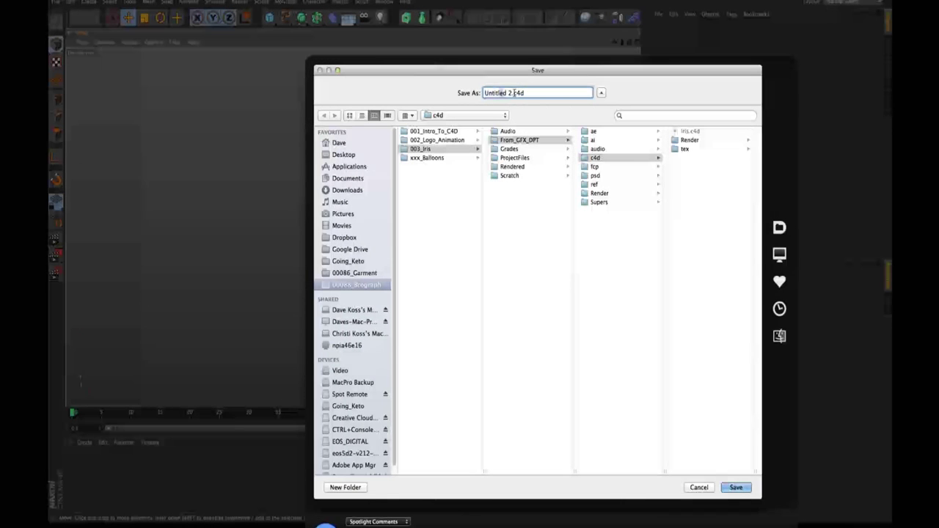
pyautogui.press('BackSpace')
pyautogui.write('Ir')
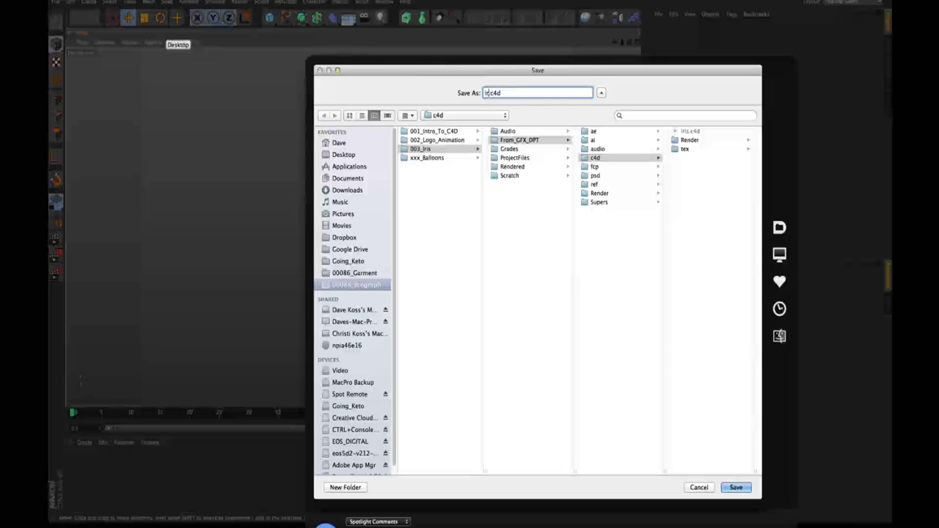
pyautogui.write('is')
pyautogui.press('Return')
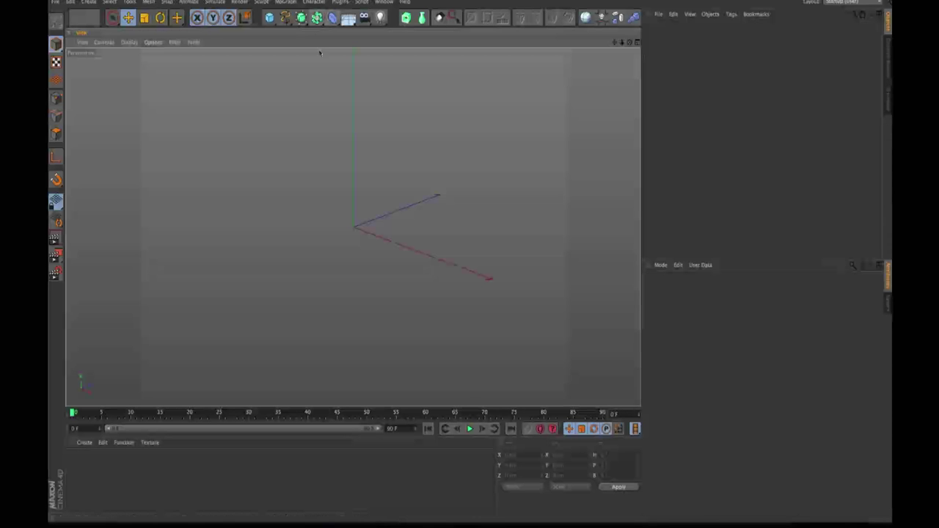
pyautogui.press('super+Tab')
pyautogui.press('super+shift+Tab')
pyautogui.press('super+shift+Tab')
pyautogui.press('super+shift+Tab')
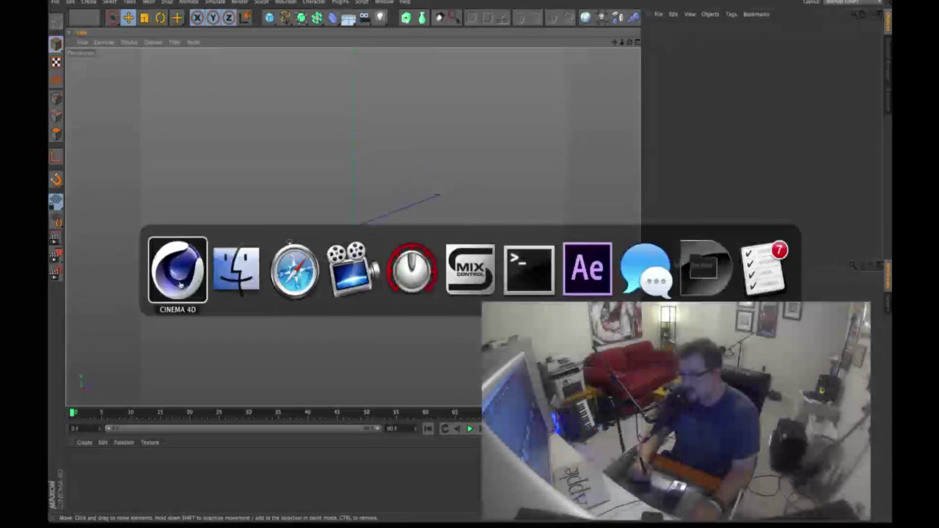
# Load the second saved user preset in the render settings, make it the active setting, and close the settings.
pyautogui.press('super+b')
pyautogui.click(212, 181)
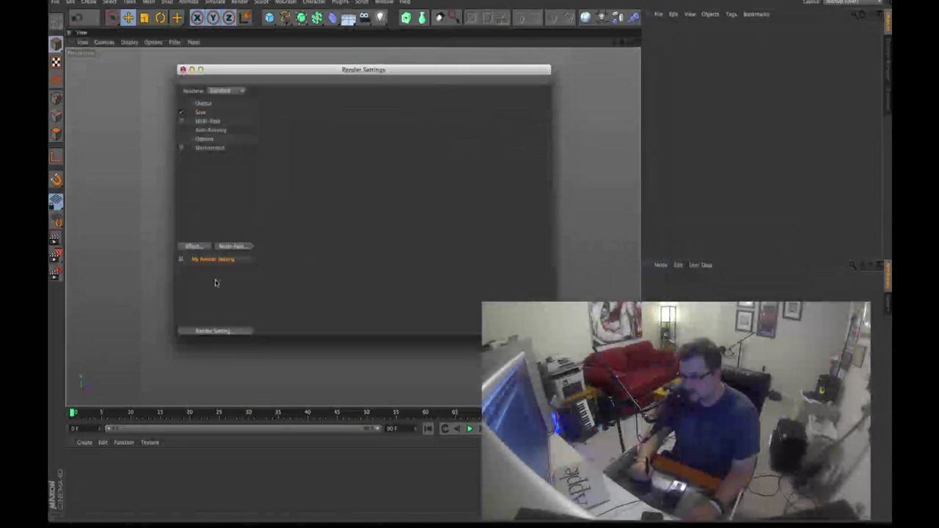
pyautogui.click(223, 331)
pyautogui.moveTo(293, 446)
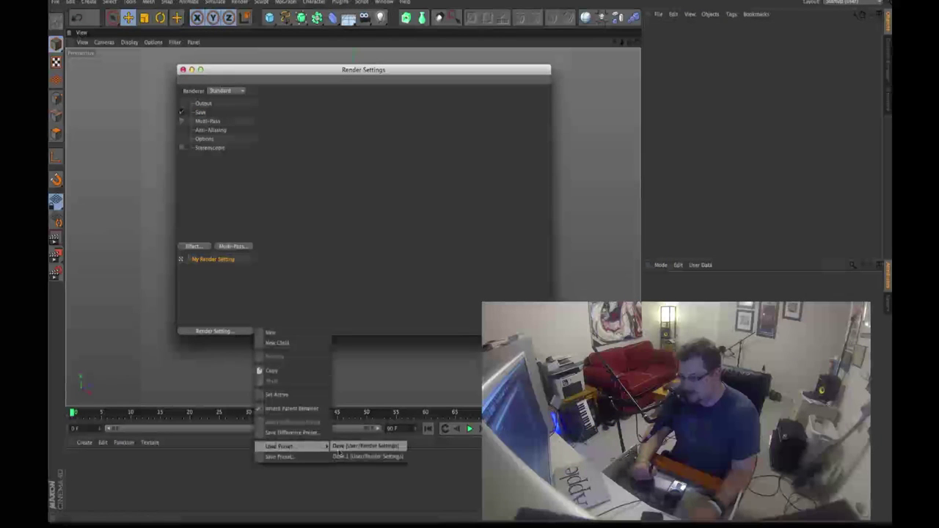
pyautogui.click(339, 455)
pyautogui.click(181, 268)
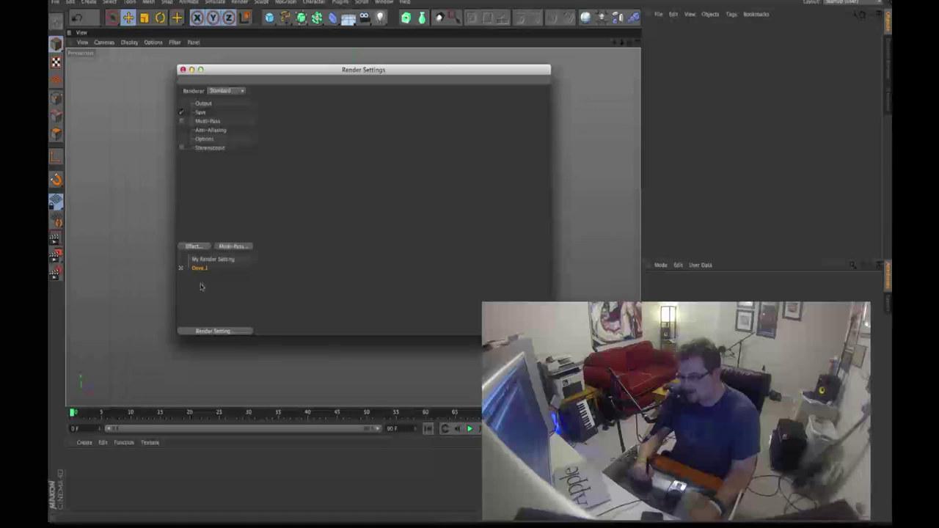
pyautogui.click(182, 70)
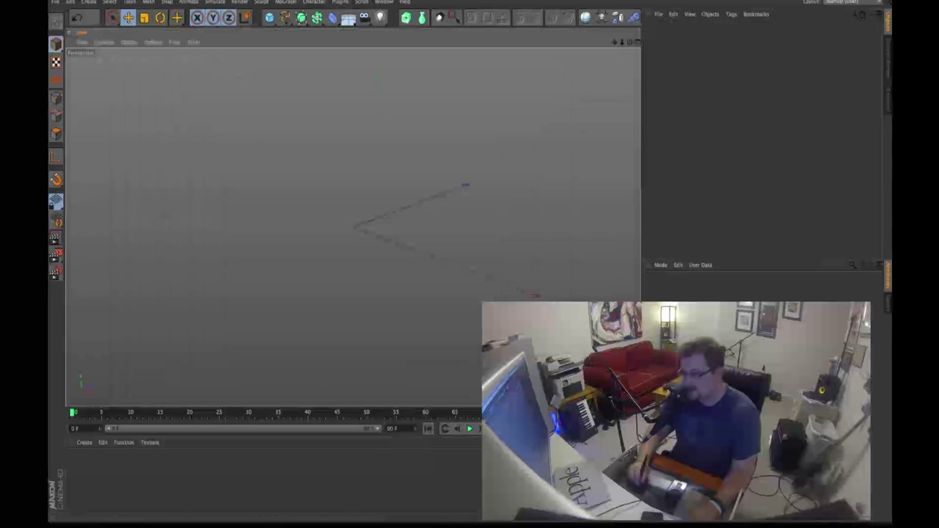
# Bring iris.png from the Finder's ref folder into Cinema 4D as a material, without copying it to the project location.
pyautogui.press('super+Tab')
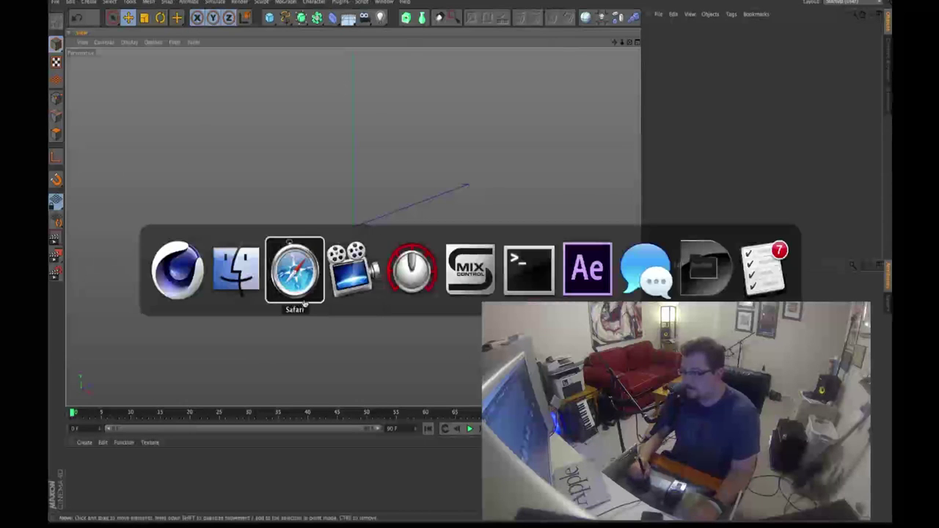
pyautogui.click(237, 270)
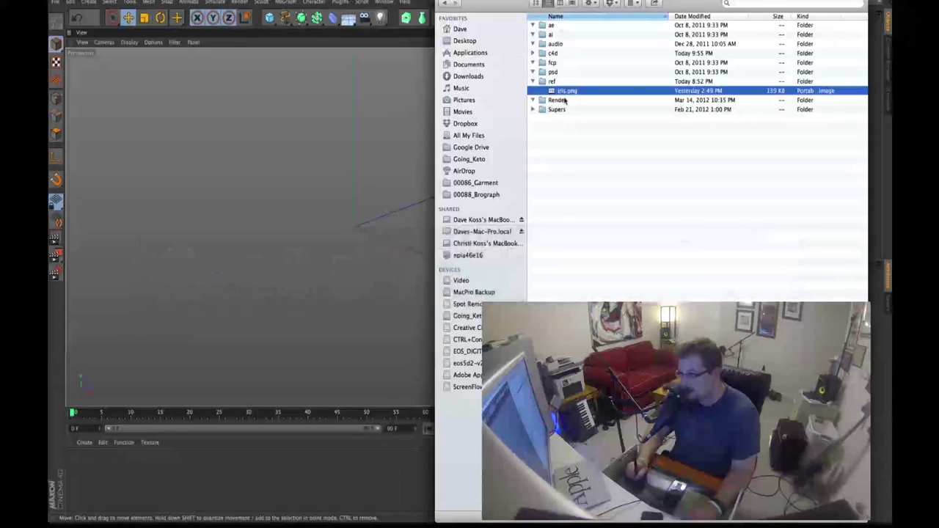
pyautogui.moveTo(575, 92); pyautogui.dragTo(570, 93)
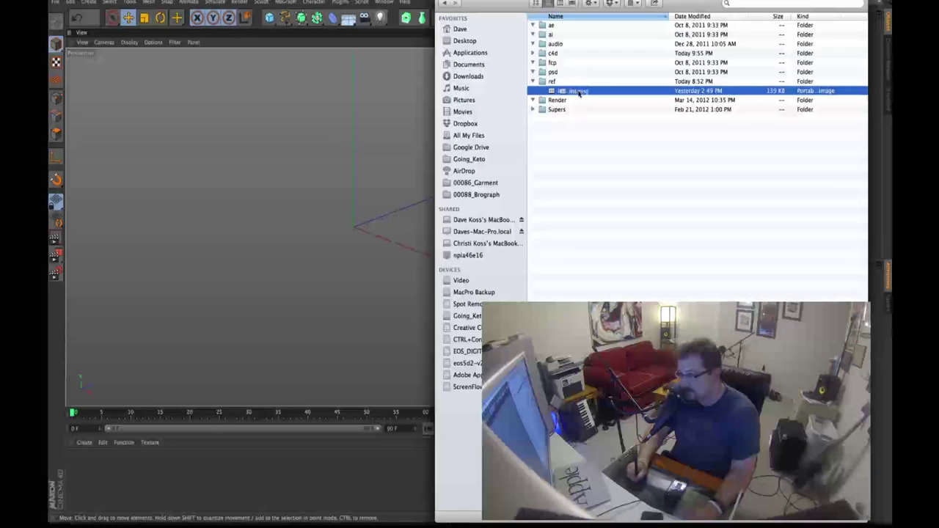
pyautogui.moveTo(577, 93); pyautogui.dragTo(204, 487)
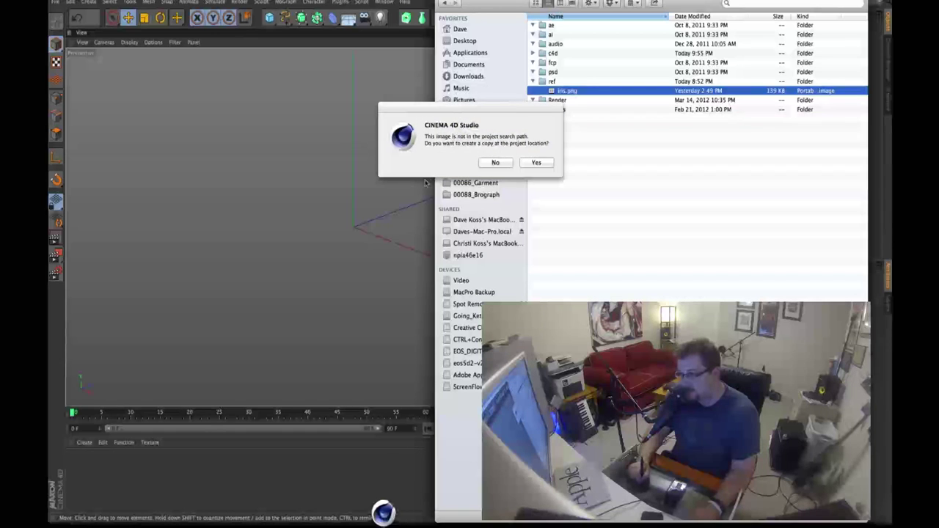
pyautogui.click(496, 163)
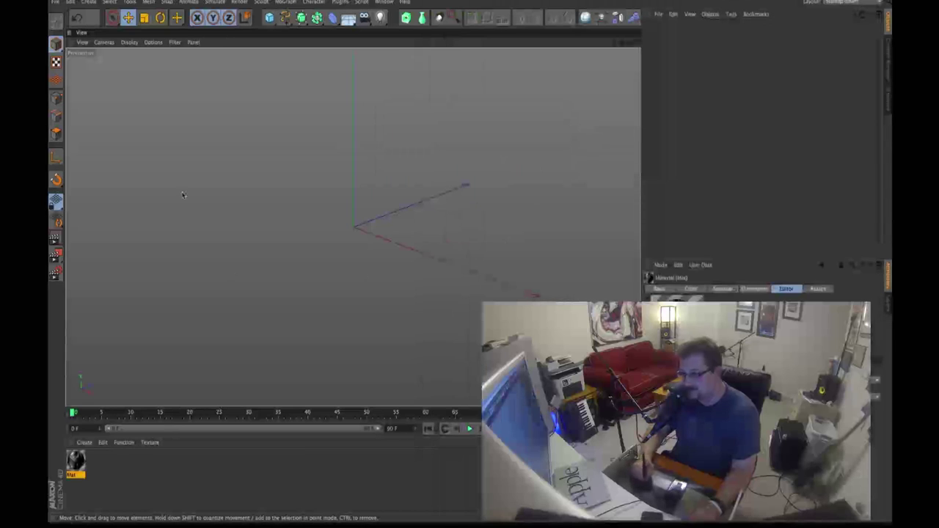
# Add a plane with its orientation set to -Z and apply the iris image material to it.
pyautogui.moveTo(270, 19); pyautogui.dragTo(304, 83)
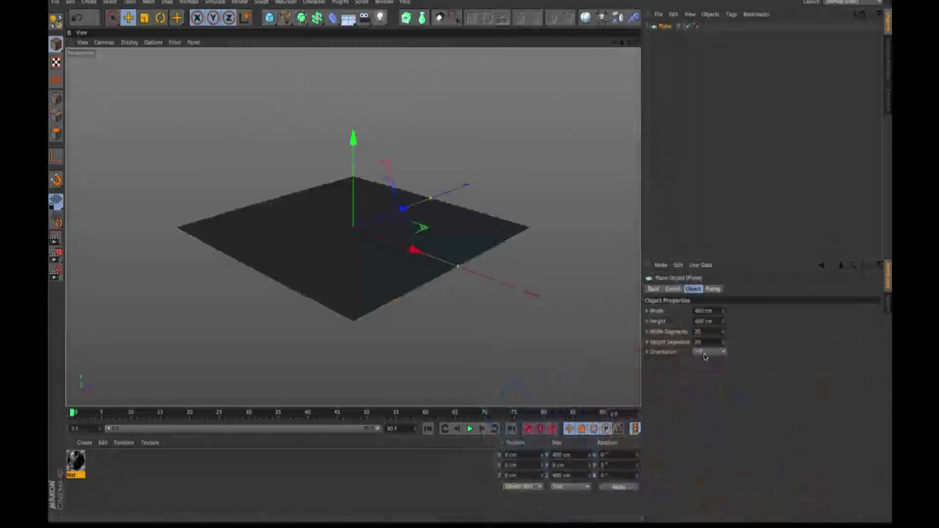
pyautogui.click(700, 352)
pyautogui.click(708, 416)
pyautogui.keyDown('alt'); pyautogui.moveTo(396, 124); pyautogui.dragTo(492, 118); pyautogui.keyUp('alt')
pyautogui.moveTo(80, 464); pyautogui.dragTo(308, 325)
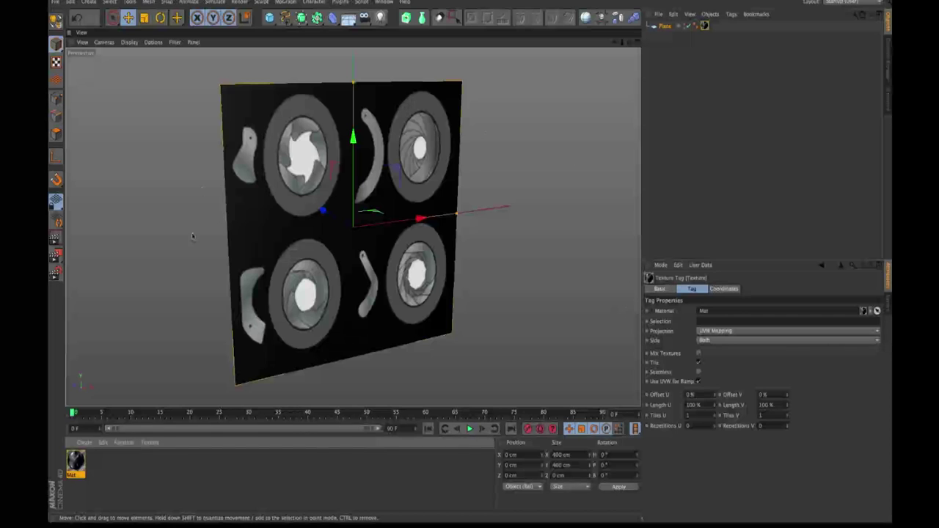
# Check the image resolution in the material's color channel and size the plane to match, 800 cm wide and 600 cm high.
pyautogui.click(75, 460)
pyautogui.click(692, 289)
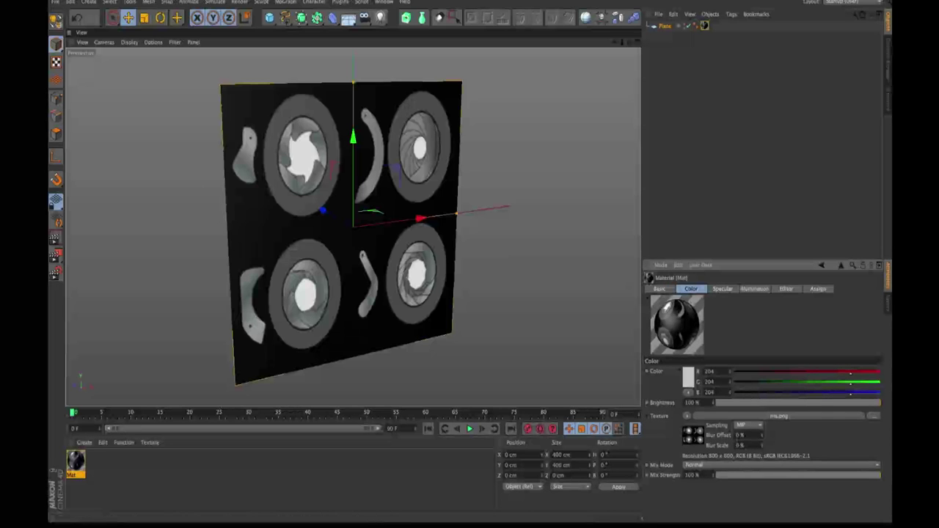
pyautogui.click(660, 63)
pyautogui.click(666, 27)
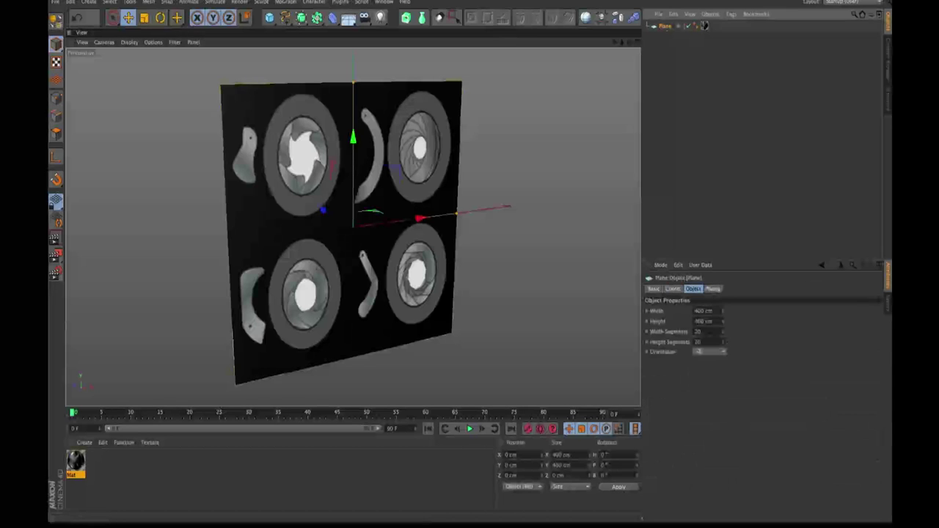
pyautogui.moveTo(715, 311); pyautogui.dragTo(571, 276)
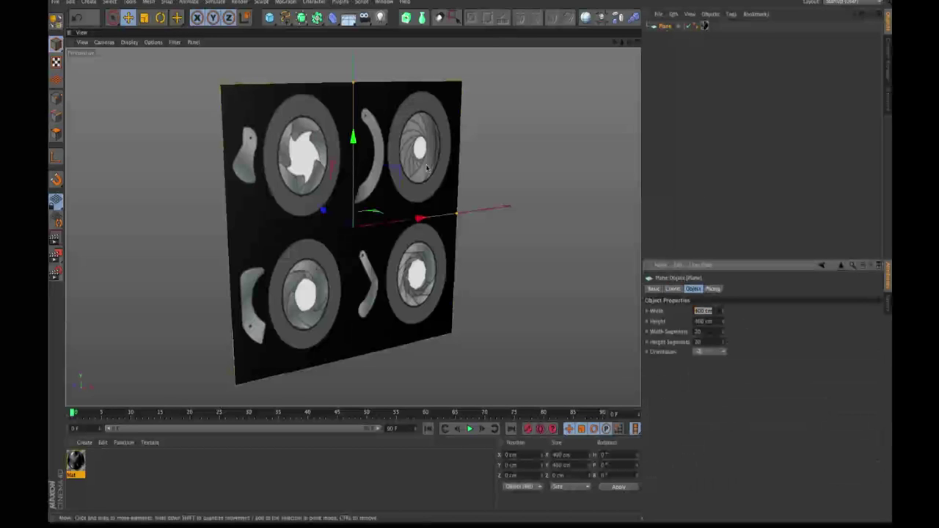
pyautogui.write('80')
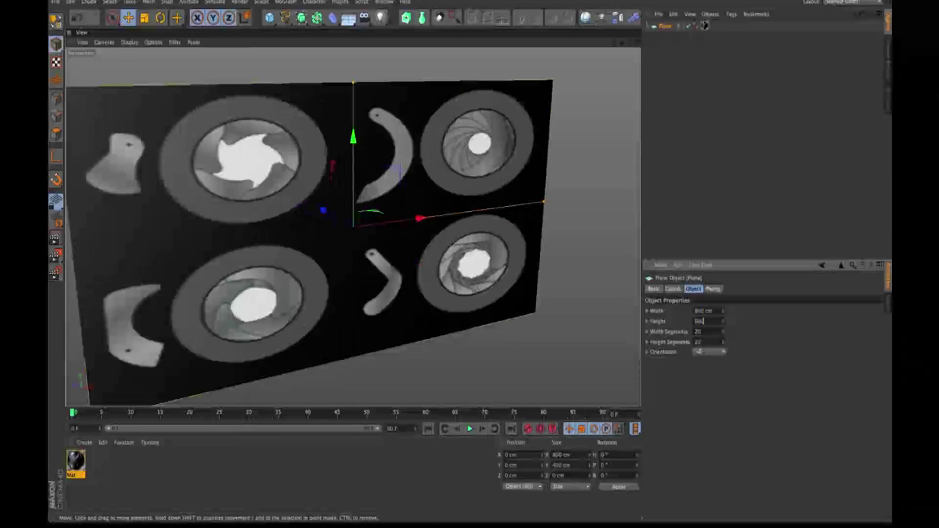
pyautogui.press('Return')
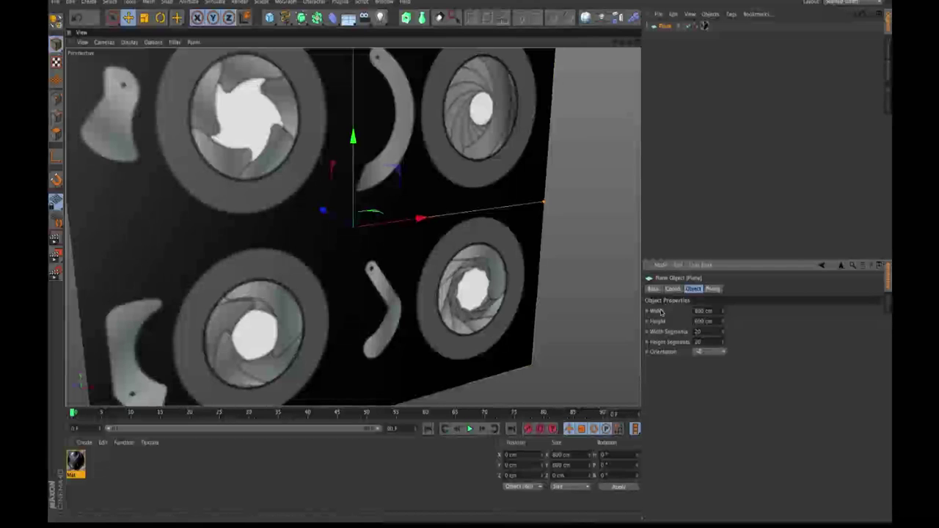
# Scale the plane down uniformly to about 522 by 391 cm.
pyautogui.click(722, 158)
pyautogui.click(667, 26)
pyautogui.press('r')
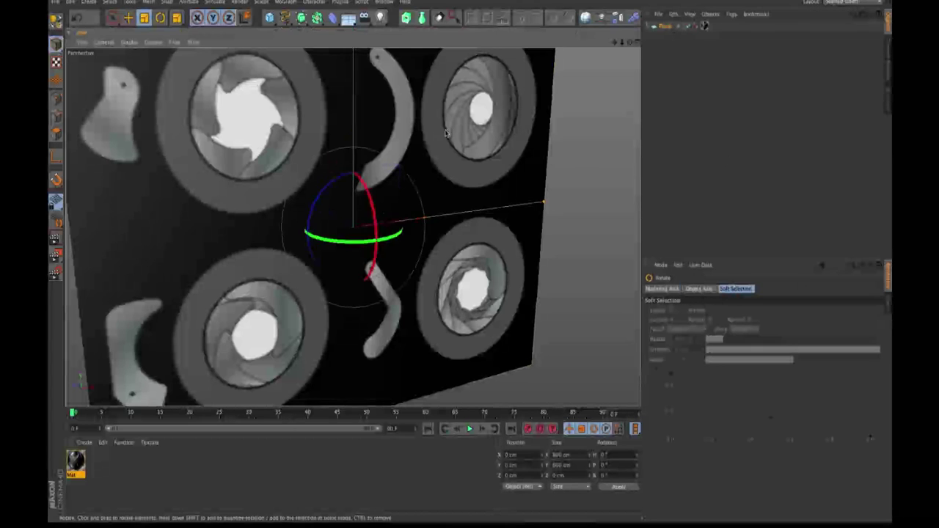
pyautogui.press('t')
pyautogui.moveTo(411, 139); pyautogui.dragTo(343, 178)
pyautogui.moveTo(416, 224)
pyautogui.keyDown('alt'); pyautogui.mouseDown()
pyautogui.moveTo(441, 210)
pyautogui.moveTo(431, 215)
pyautogui.mouseUp(); pyautogui.keyUp('alt')
# Disable the specular channel of the iris image material.
pyautogui.click(76, 462)
pyautogui.click(723, 288)
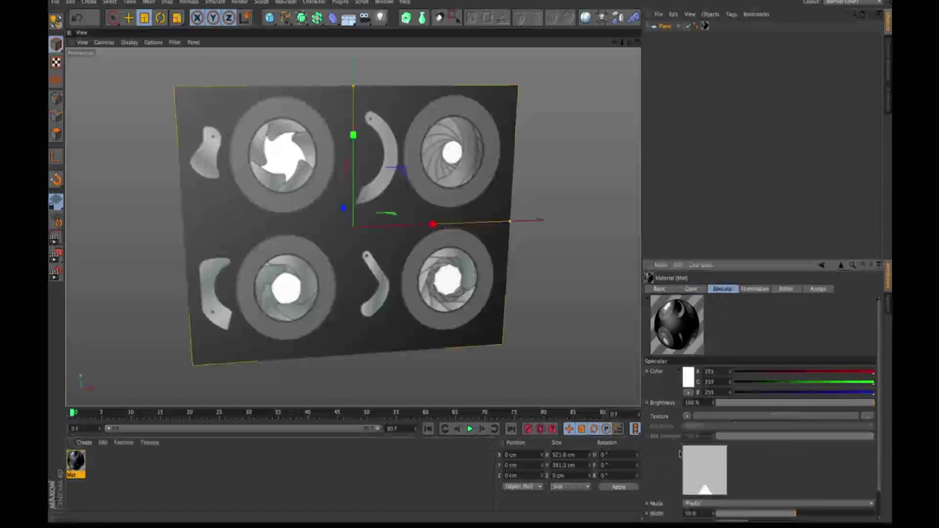
pyautogui.click(659, 288)
pyautogui.click(687, 438)
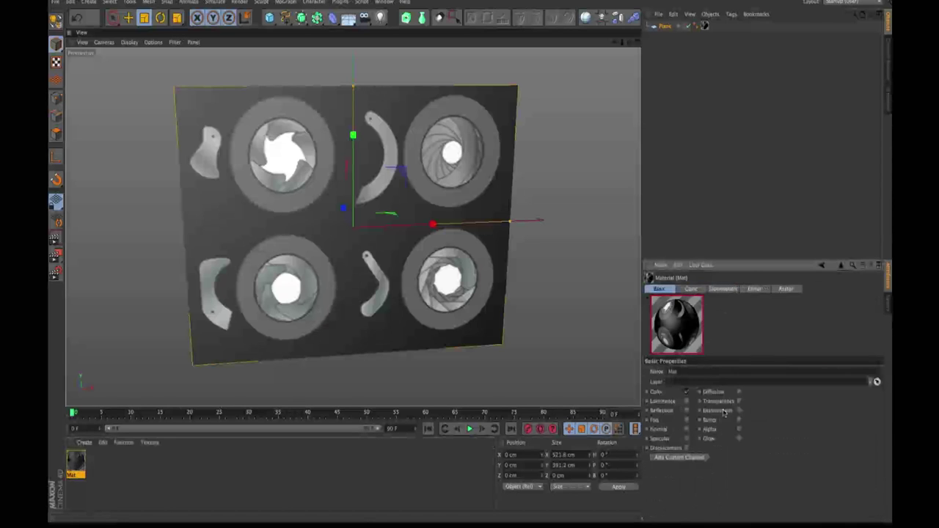
# Move the plane back along its Z axis to about 93 cm.
pyautogui.keyDown('alt'); pyautogui.moveTo(424, 213); pyautogui.dragTo(209, 91); pyautogui.keyUp('alt')
pyautogui.press('e')
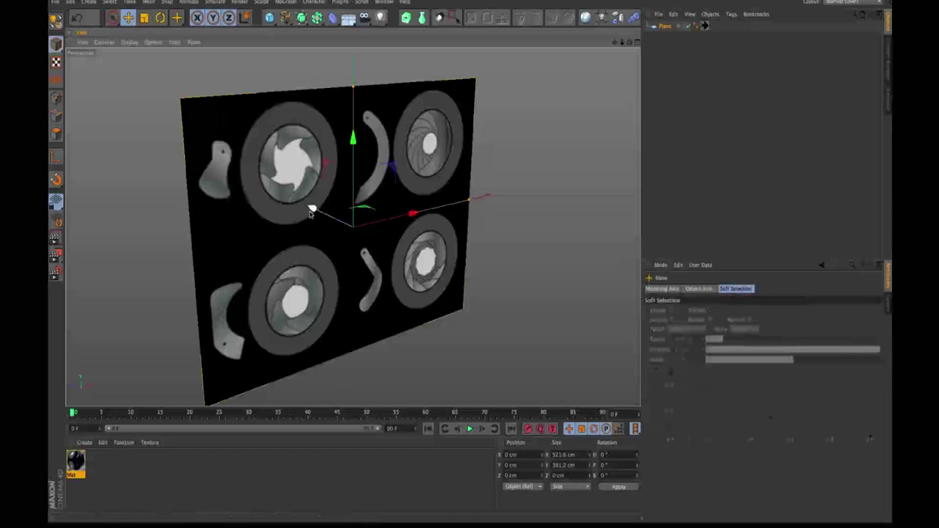
pyautogui.moveTo(311, 209); pyautogui.dragTo(285, 194)
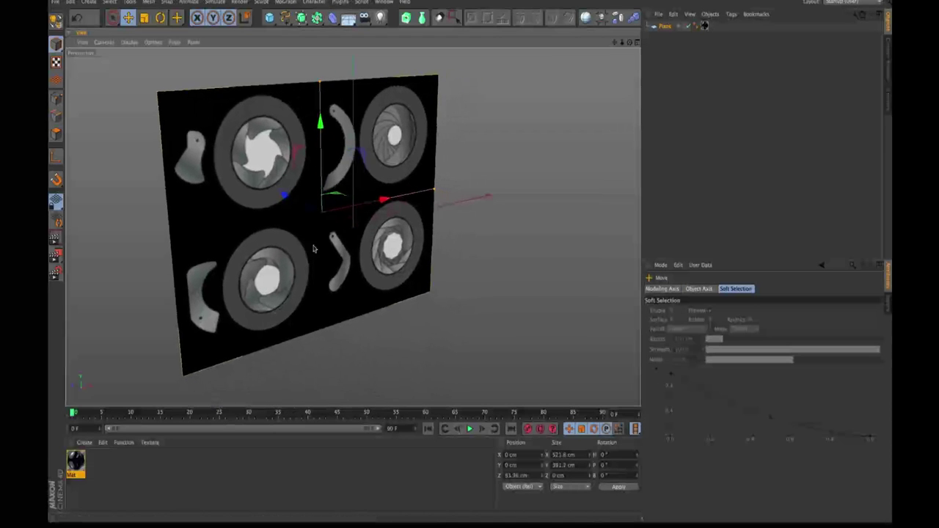
# Set the front view to Gouraud Shading and maximize that view.
pyautogui.click(637, 44)
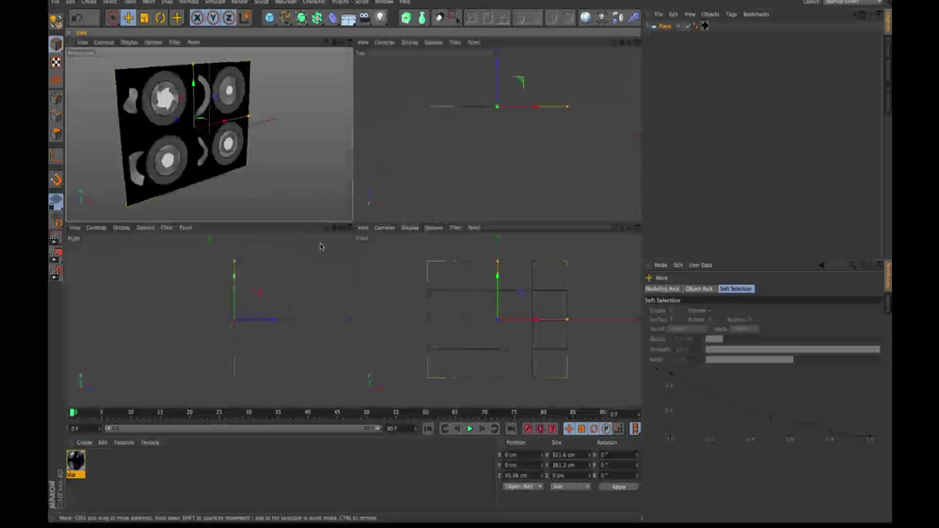
pyautogui.click(409, 228)
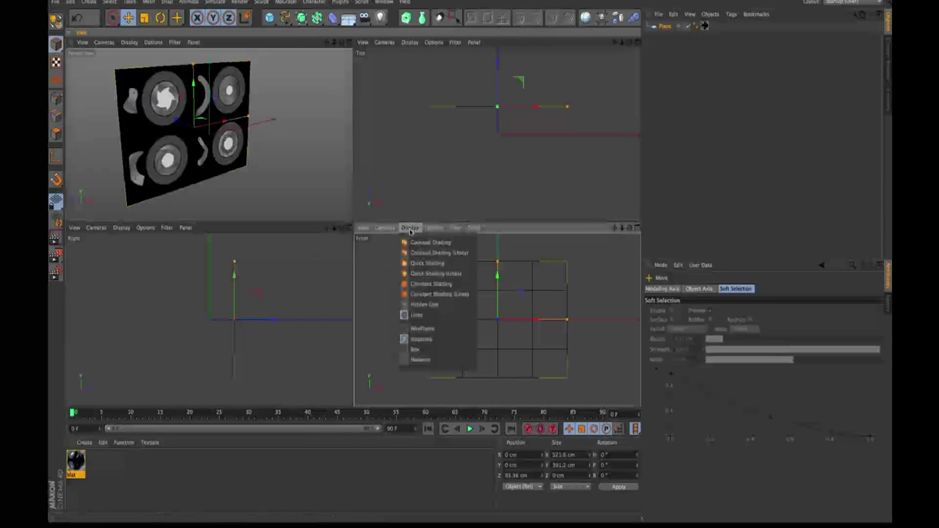
pyautogui.click(416, 243)
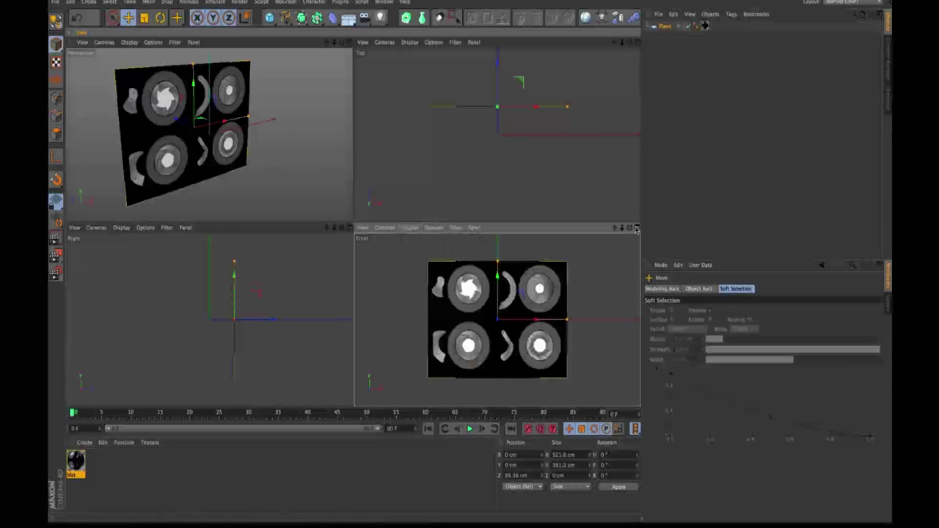
pyautogui.click(637, 227)
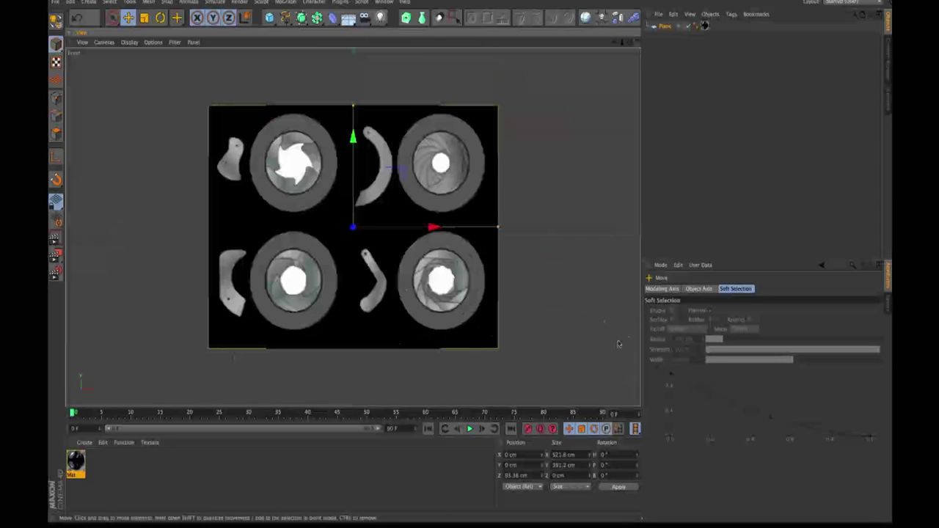
# Set the iris image material's texture preview size to 512x512 (1 MB).
pyautogui.click(76, 462)
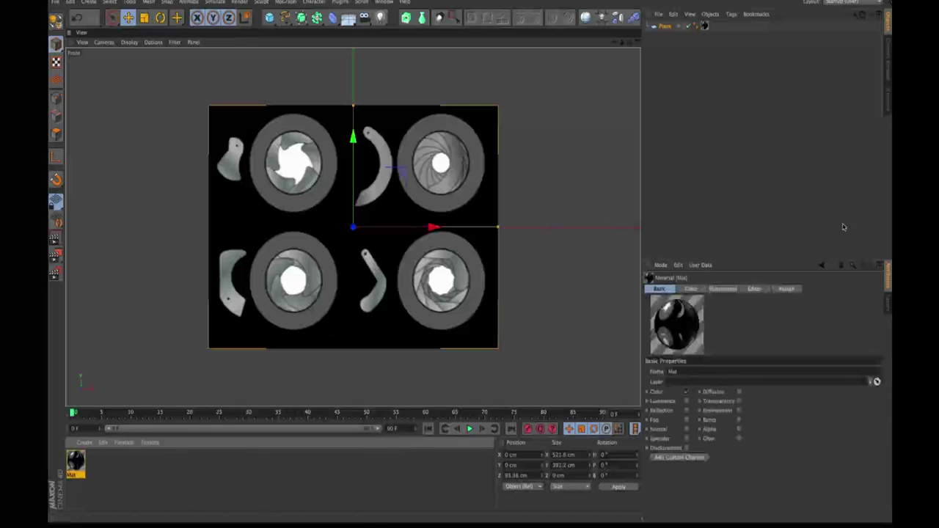
pyautogui.click(788, 289)
pyautogui.keyDown('shift'); pyautogui.click(762, 289); pyautogui.keyUp('shift')
pyautogui.click(716, 381)
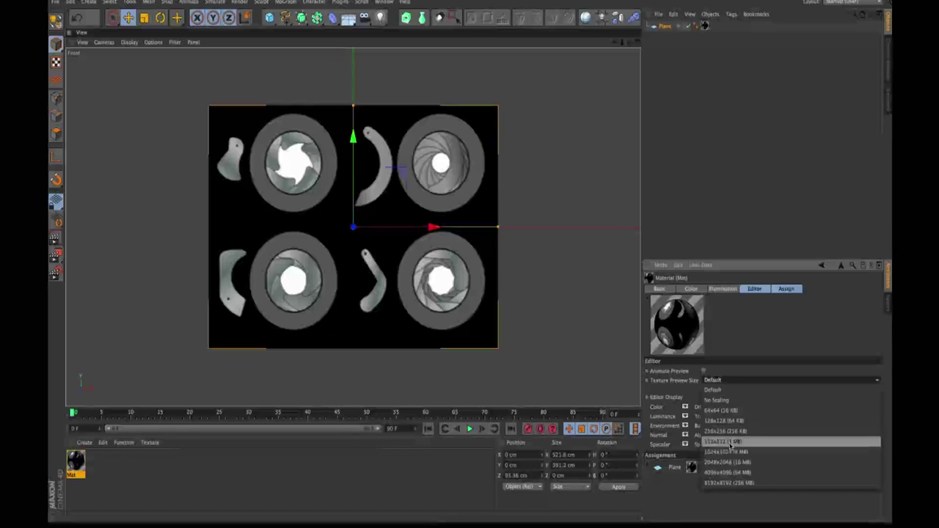
pyautogui.click(734, 443)
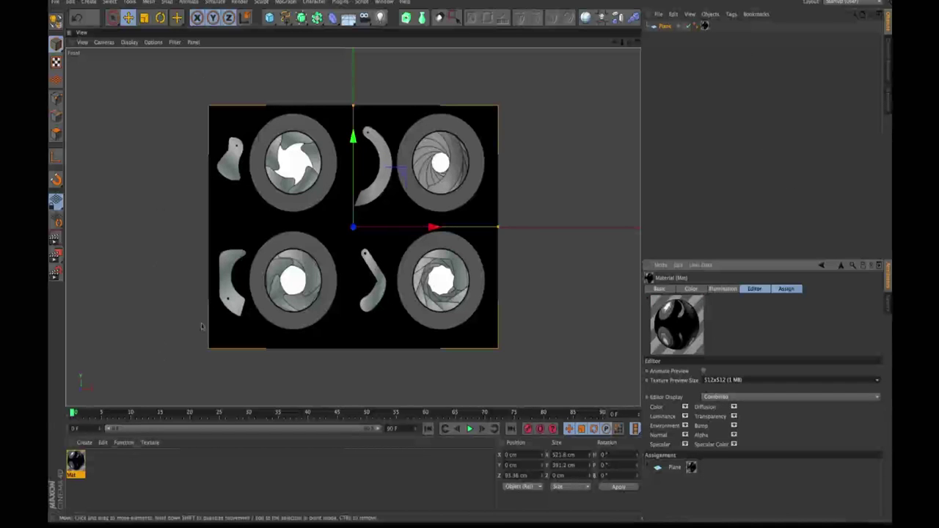
# Start a Bezier spline at the notch of the upper-left reference blade and trace around its rounded head to the inner curve.
pyautogui.scroll(10, 338, 168)
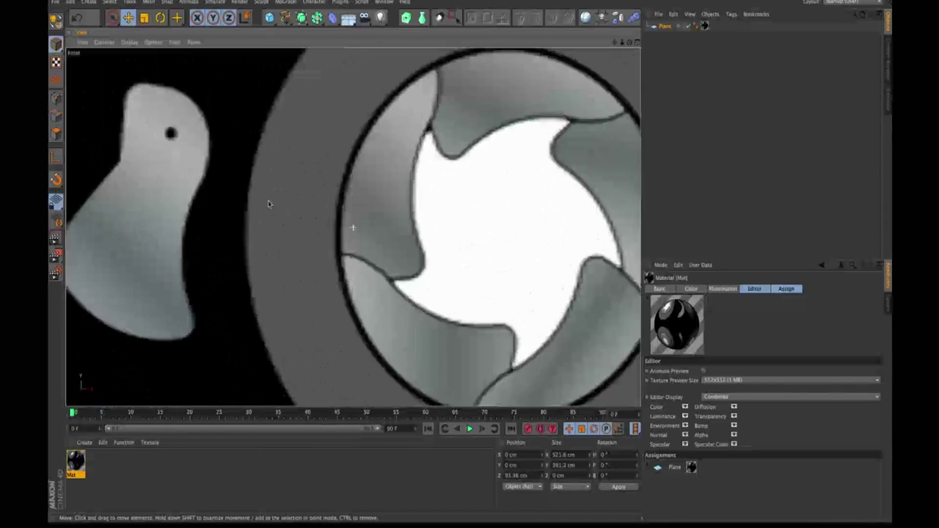
pyautogui.scroll(1, 269, 204)
pyautogui.keyDown('alt'); pyautogui.moveTo(221, 224); pyautogui.dragTo(439, 240, button='middle'); pyautogui.keyUp('alt')
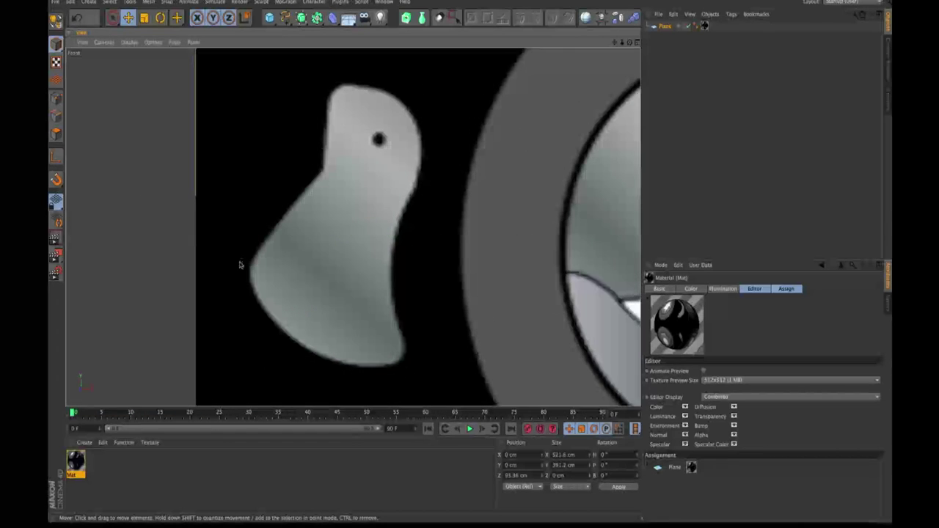
pyautogui.click(285, 17)
pyautogui.click(364, 33)
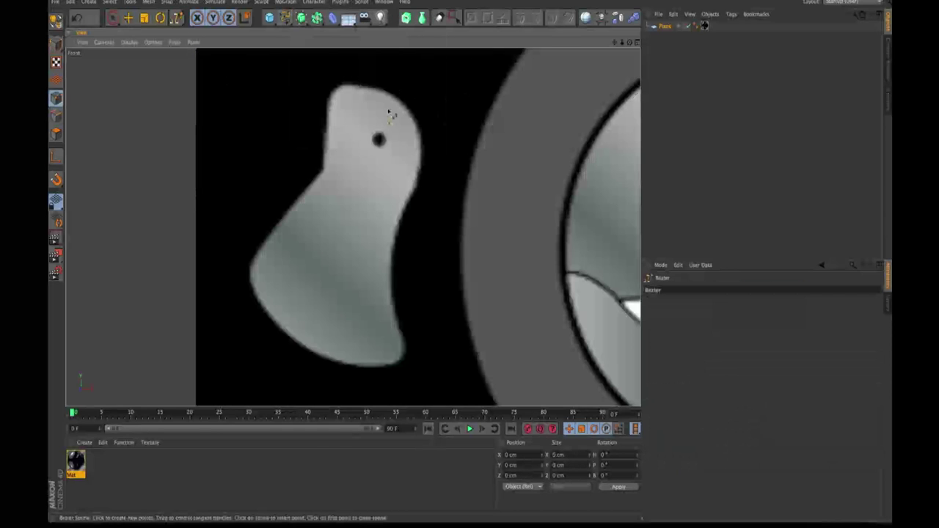
pyautogui.click(326, 170)
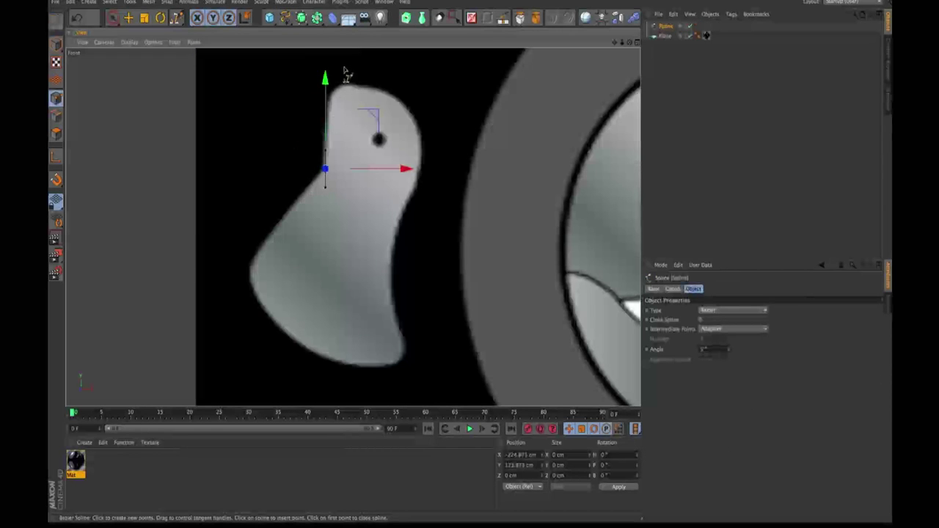
pyautogui.moveTo(329, 99); pyautogui.dragTo(343, 86)
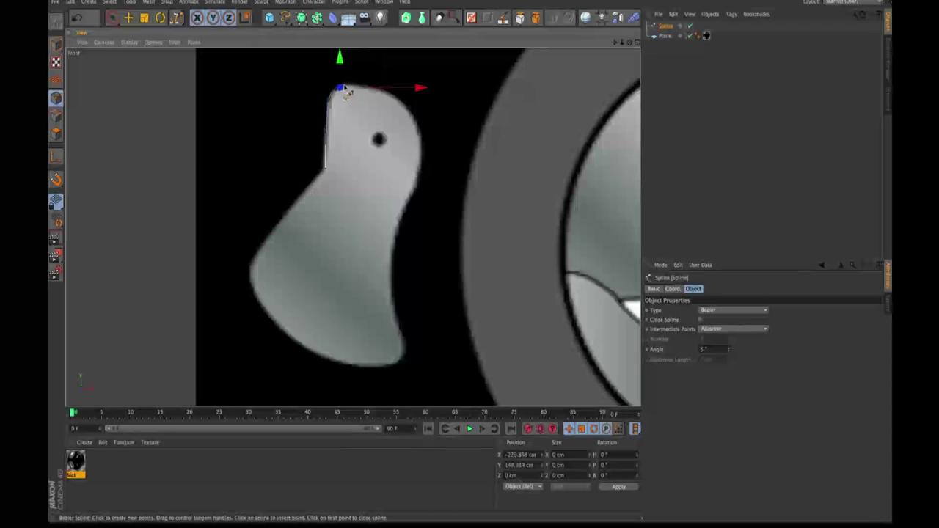
pyautogui.click(398, 101)
pyautogui.click(421, 166)
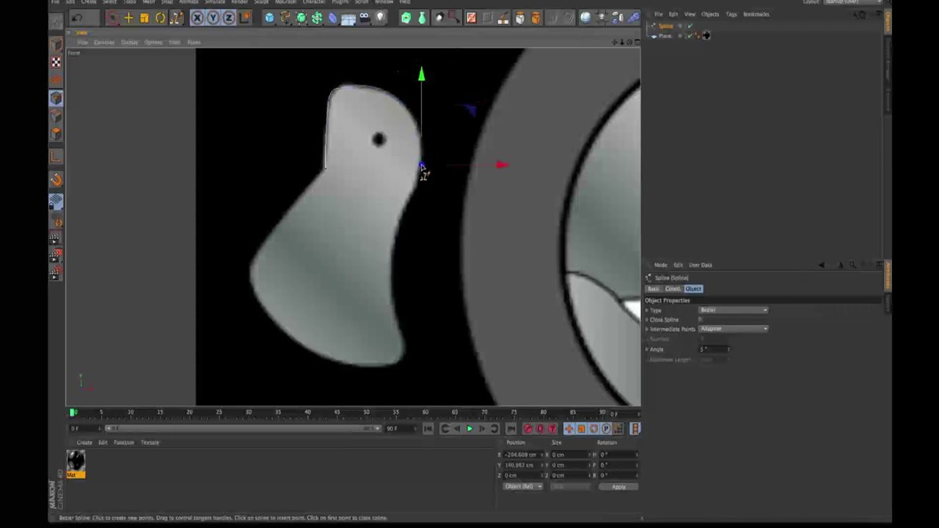
pyautogui.click(403, 215)
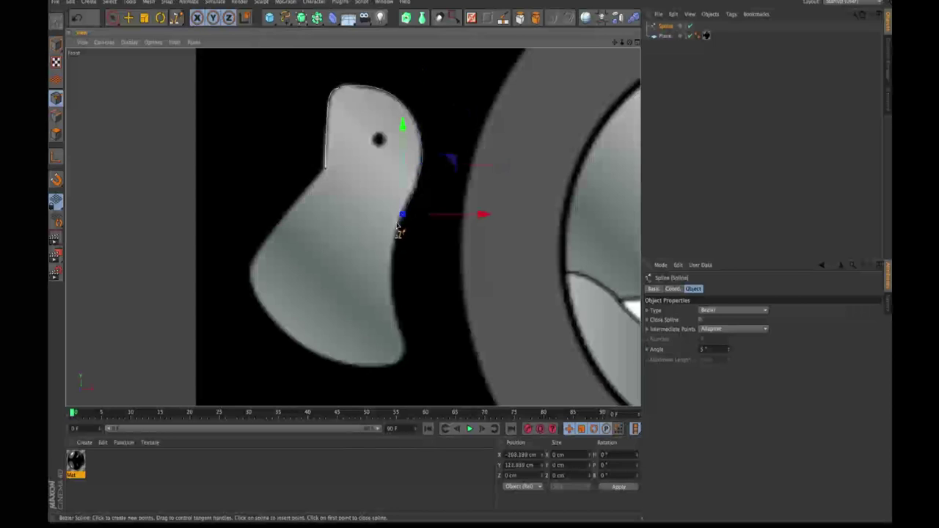
# Continue the spline around the blade's lower corner and wide curved end, closing it at the starting notch point.
pyautogui.moveTo(391, 298); pyautogui.dragTo(395, 327)
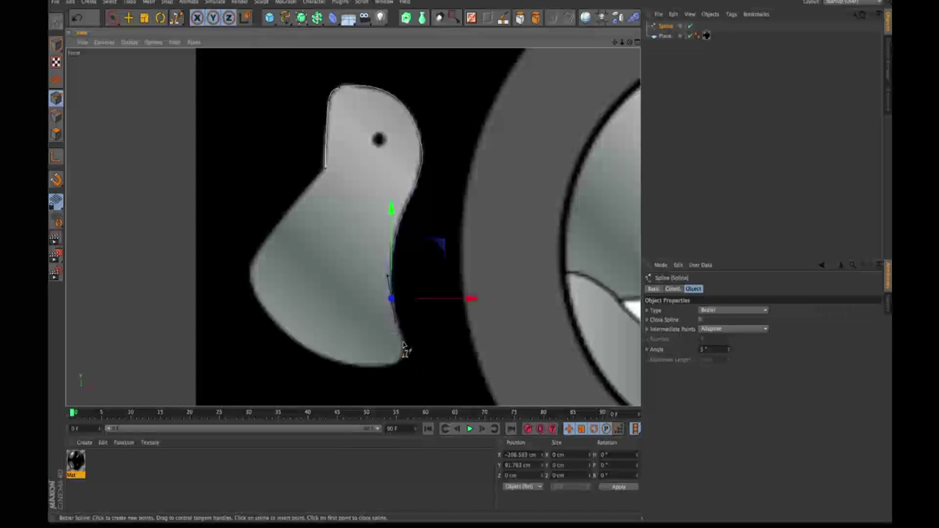
pyautogui.click(402, 342)
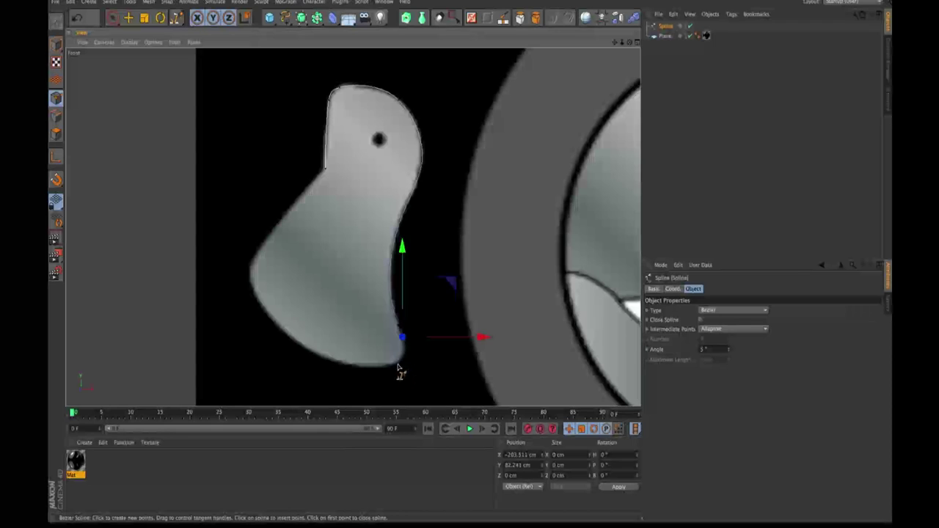
pyautogui.click(394, 366)
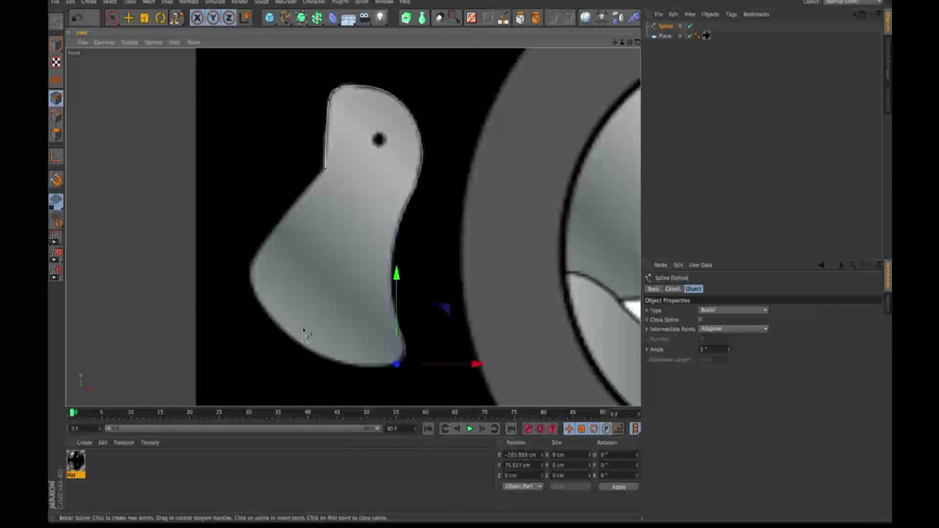
pyautogui.click(326, 360)
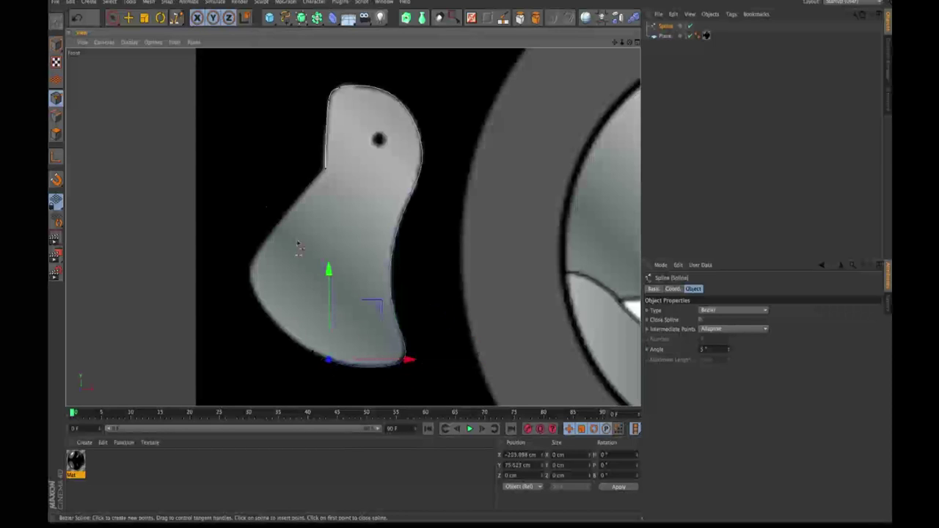
pyautogui.click(255, 297)
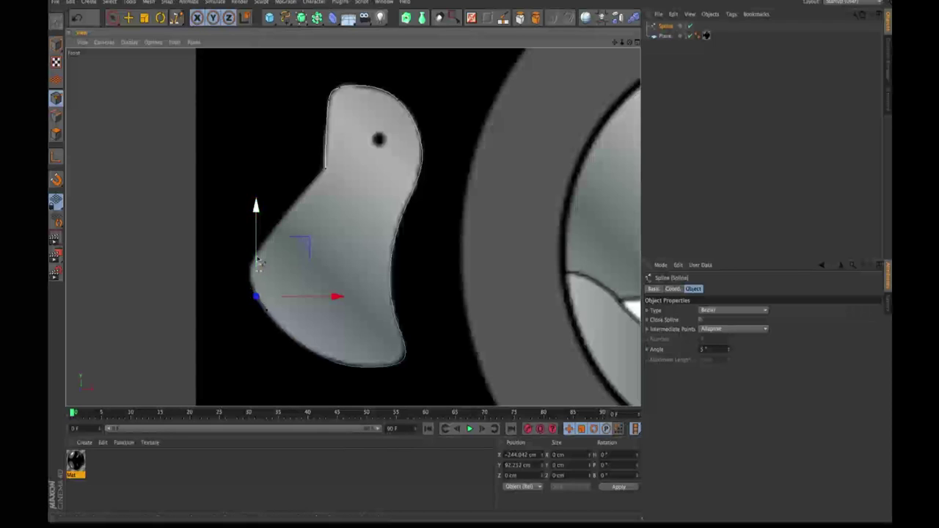
pyautogui.click(251, 264)
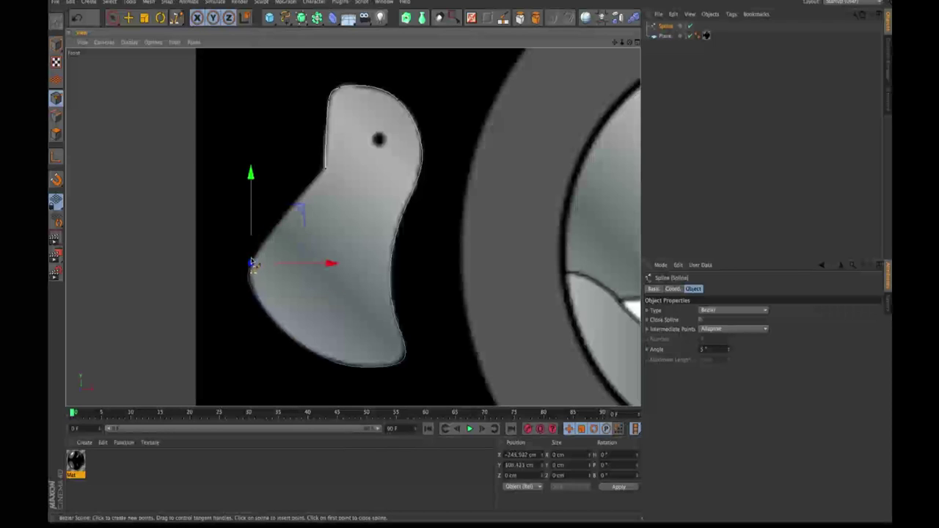
pyautogui.click(325, 171)
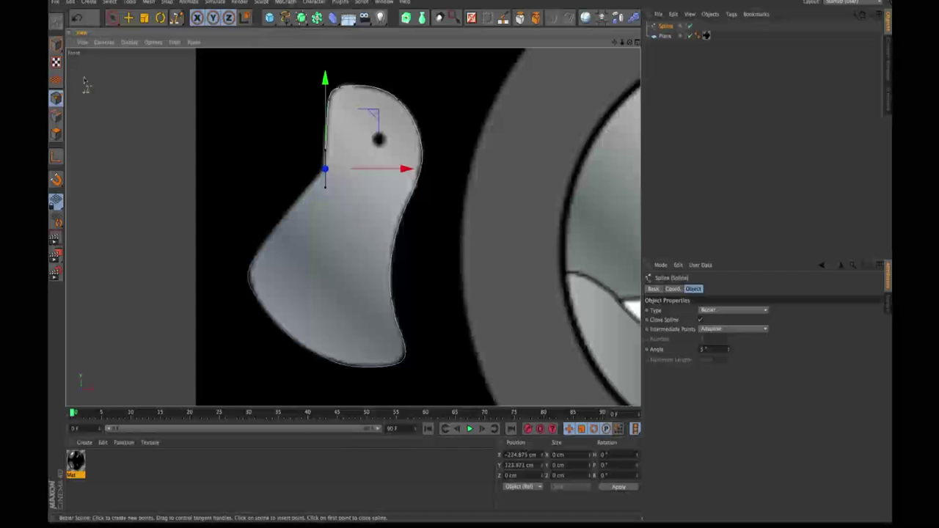
# Refine the notch point's tangent and position and nudge the left tip point to match the blade edge.
pyautogui.press('e')
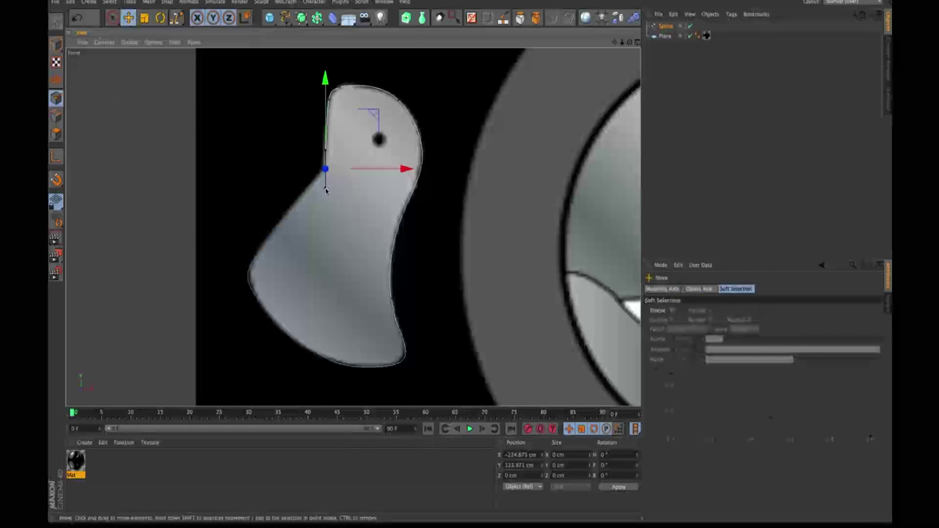
pyautogui.moveTo(326, 190); pyautogui.dragTo(322, 155)
pyautogui.click(251, 266)
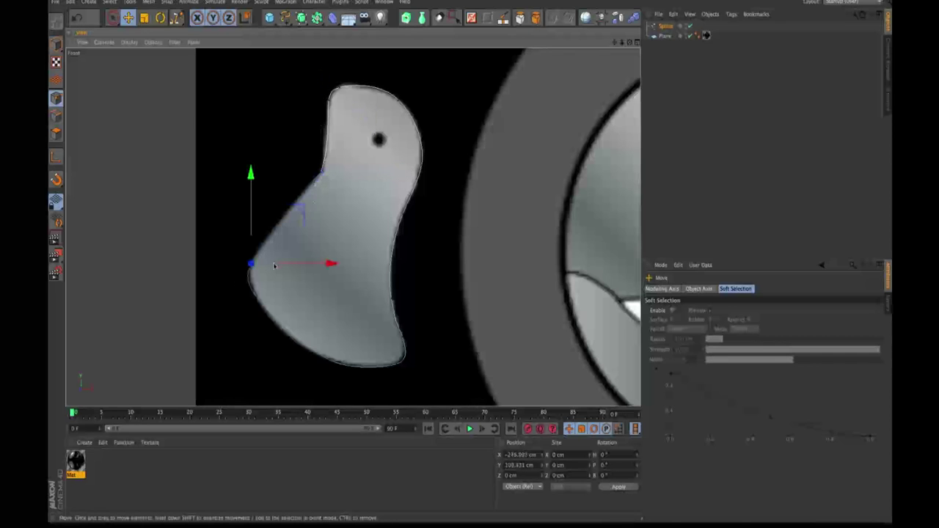
pyautogui.moveTo(251, 219); pyautogui.dragTo(251, 217)
pyautogui.click(321, 173)
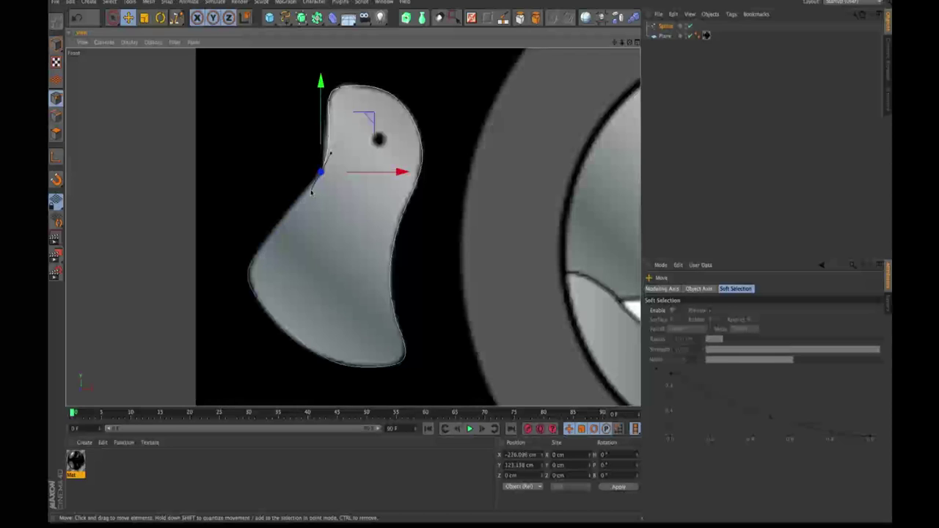
pyautogui.moveTo(359, 173); pyautogui.dragTo(358, 176)
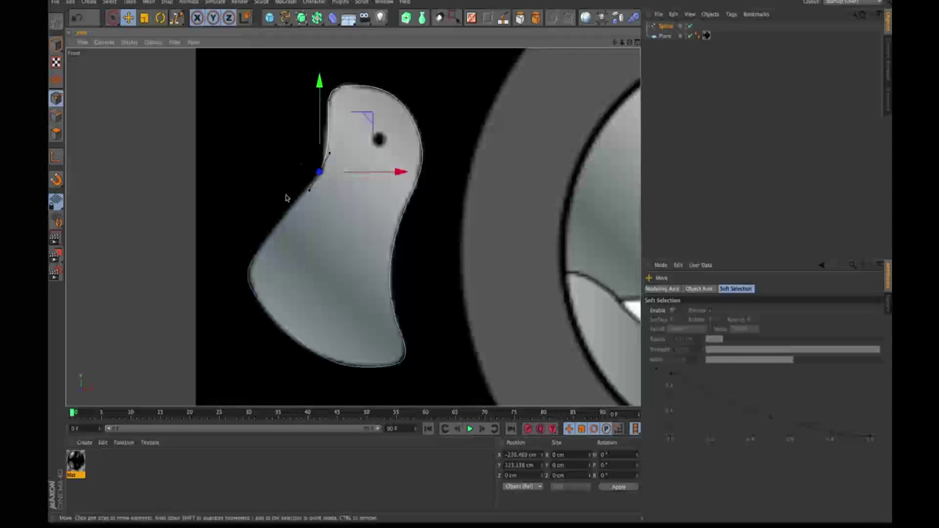
# Switch the spline from point editing to model mode and enable axis editing with the Move tool.
pyautogui.click(668, 37)
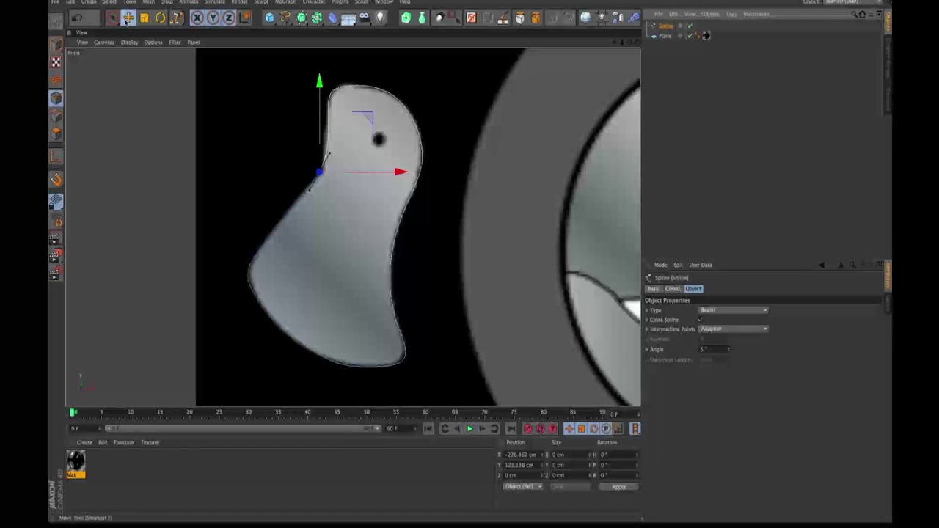
pyautogui.click(55, 48)
pyautogui.click(128, 18)
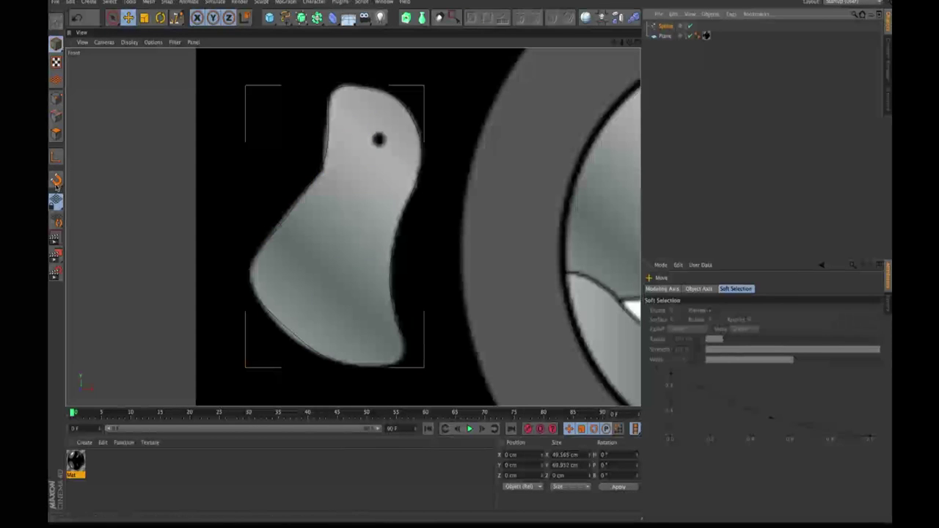
pyautogui.click(53, 157)
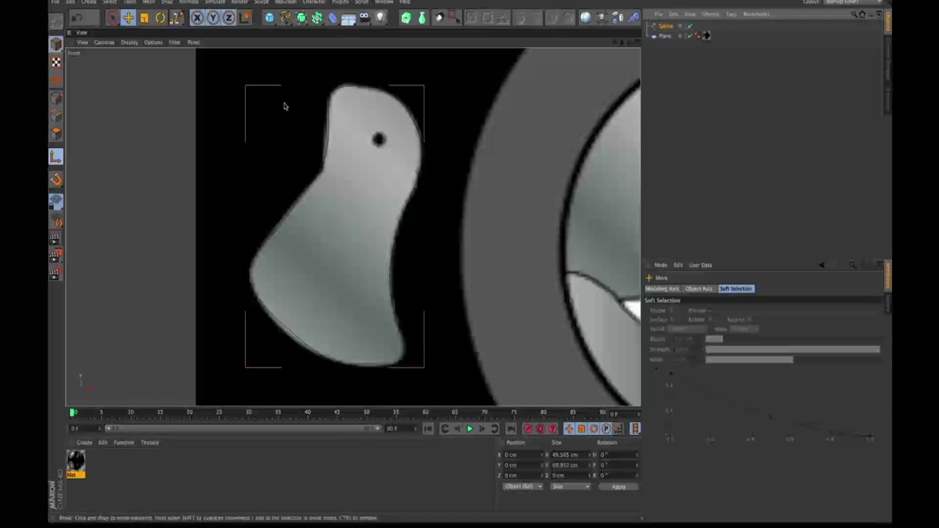
pyautogui.click(707, 95)
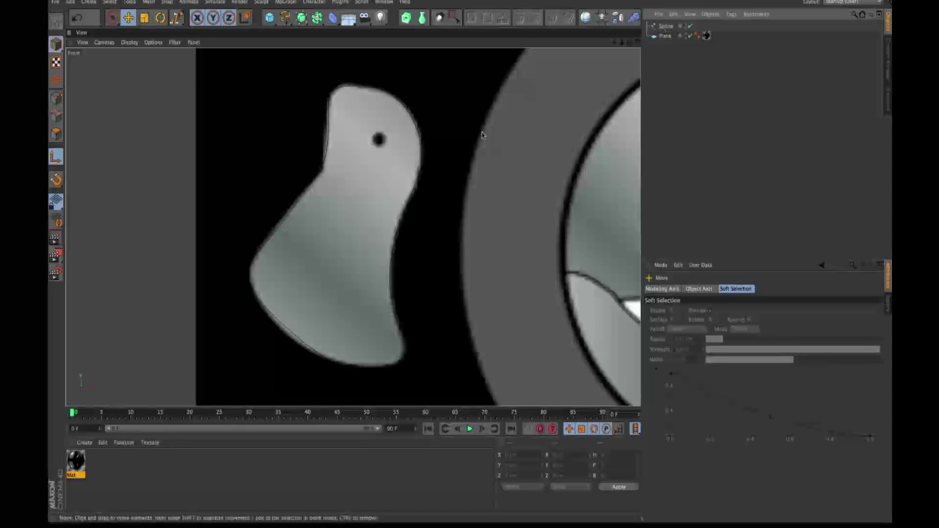
# Move the spline's axis onto the blade's pivot hole, at about X -210 cm and Y 131 cm.
pyautogui.scroll(-10, 400, 200)
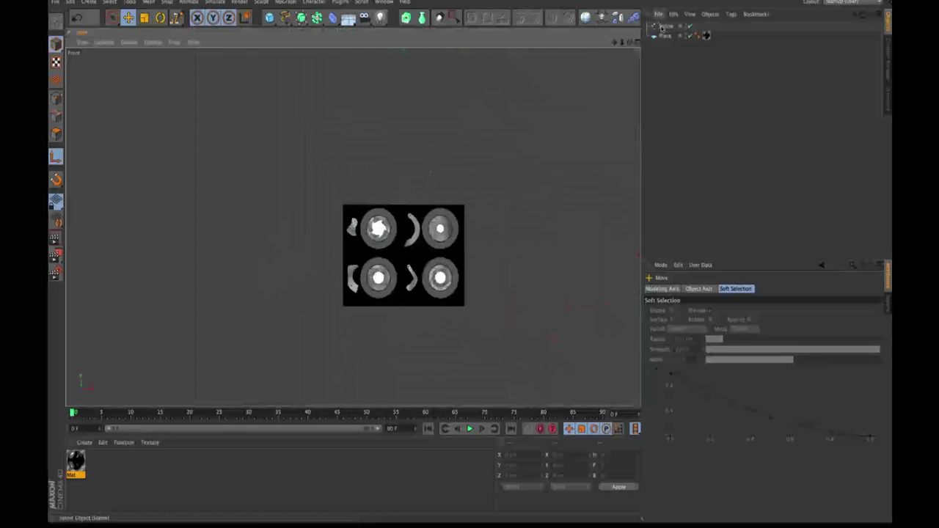
pyautogui.click(665, 26)
pyautogui.keyDown('alt'); pyautogui.moveTo(331, 158); pyautogui.dragTo(273, 154, button='middle'); pyautogui.keyUp('alt')
pyautogui.scroll(8, 300, 136)
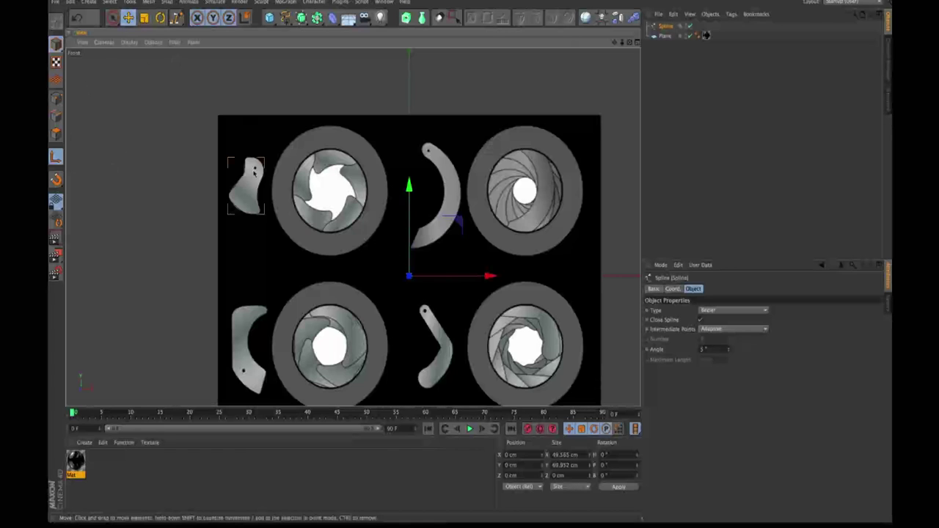
pyautogui.moveTo(488, 276); pyautogui.dragTo(327, 258)
pyautogui.moveTo(251, 187); pyautogui.dragTo(269, 90)
pyautogui.press('o')
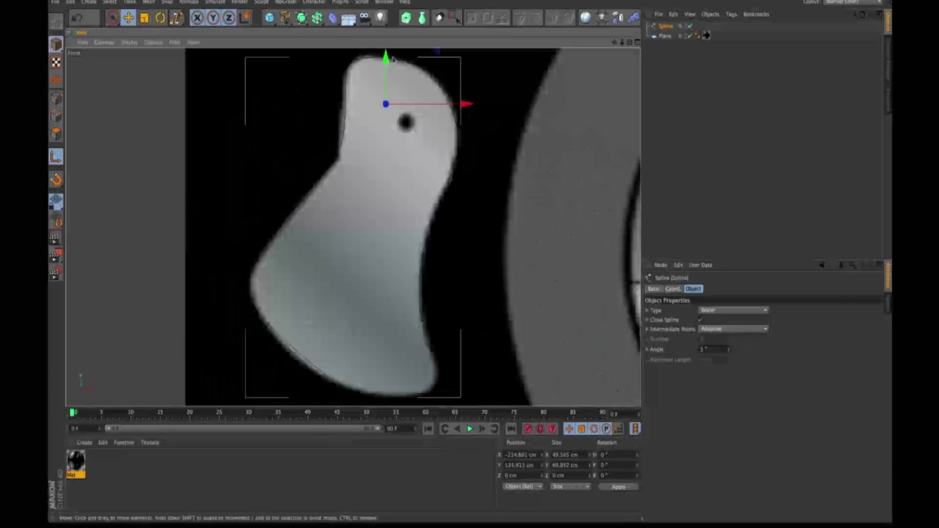
pyautogui.moveTo(387, 60); pyautogui.dragTo(388, 79)
pyautogui.moveTo(446, 125); pyautogui.dragTo(466, 123)
pyautogui.scroll(-5, 381, 191)
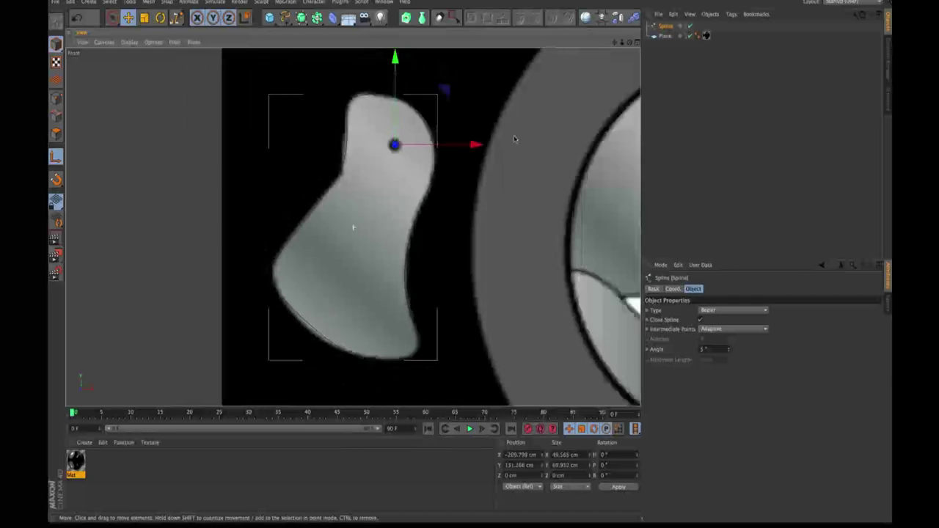
# Disable the reference image plane and select the blade spline.
pyautogui.click(690, 36)
pyautogui.click(565, 218)
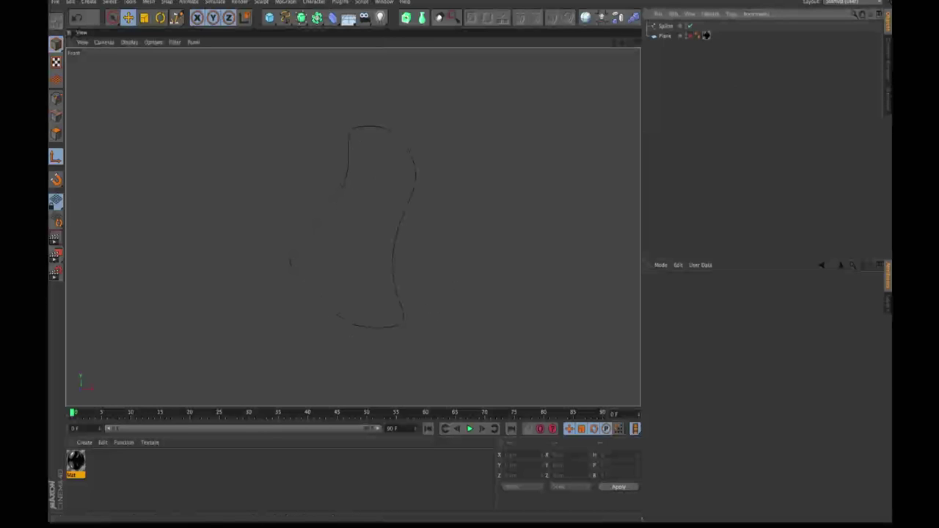
pyautogui.click(665, 28)
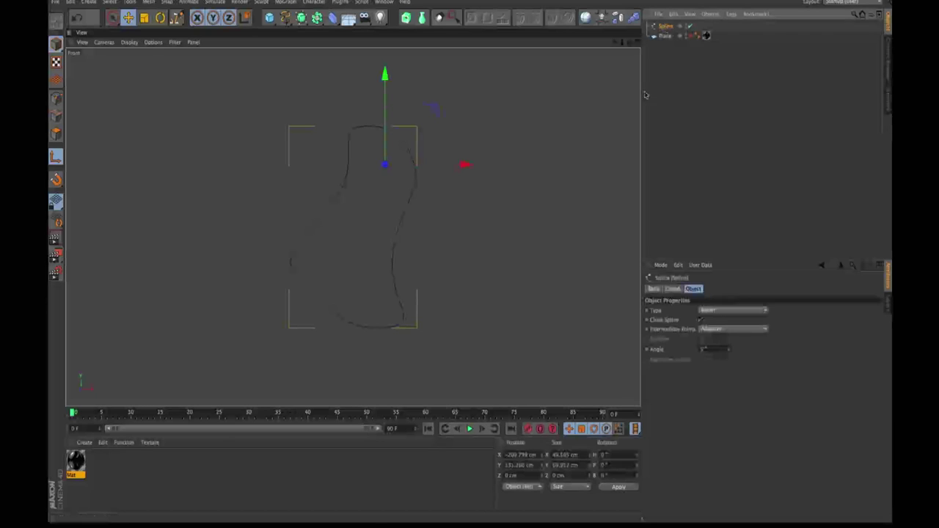
# Add a MoGraph Cloner, make the blade spline its child, and select the Cloner.
pyautogui.click(316, 18)
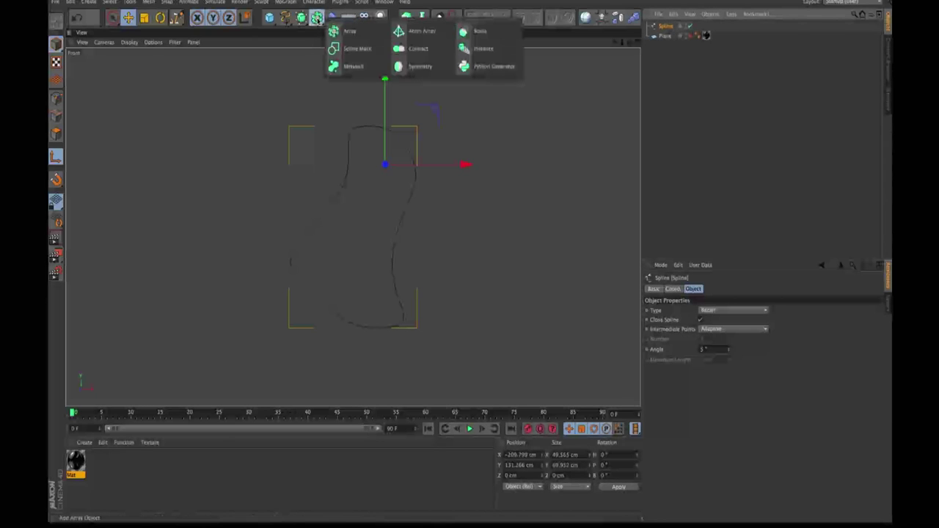
pyautogui.click(287, 2)
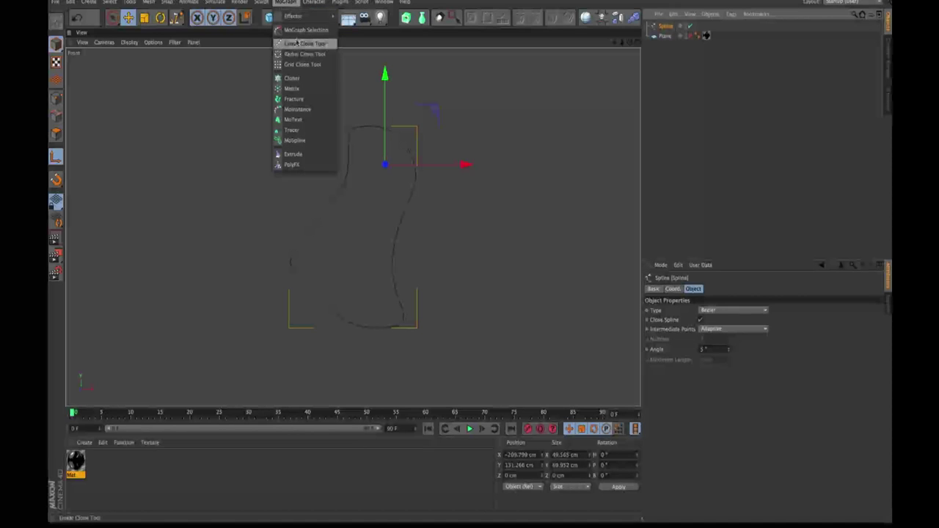
pyautogui.click(294, 78)
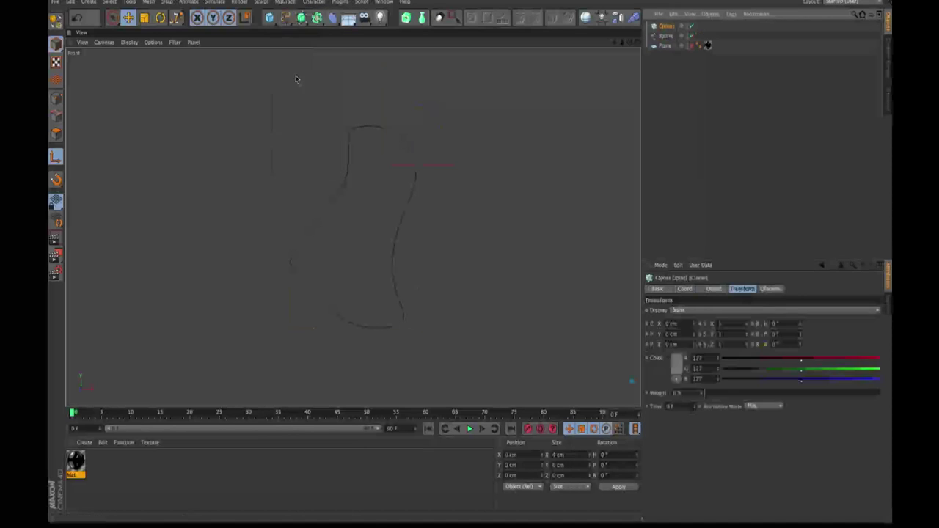
pyautogui.moveTo(664, 36); pyautogui.dragTo(669, 27)
pyautogui.click(668, 27)
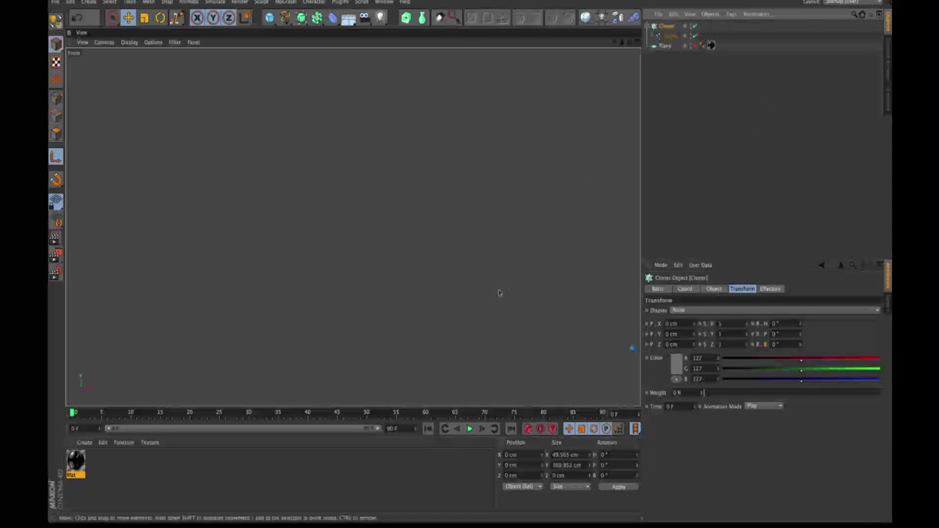
# Frame the Cloner in the front view and set its clone count to 5.
pyautogui.press('o')
pyautogui.scroll(-5, 487, 188)
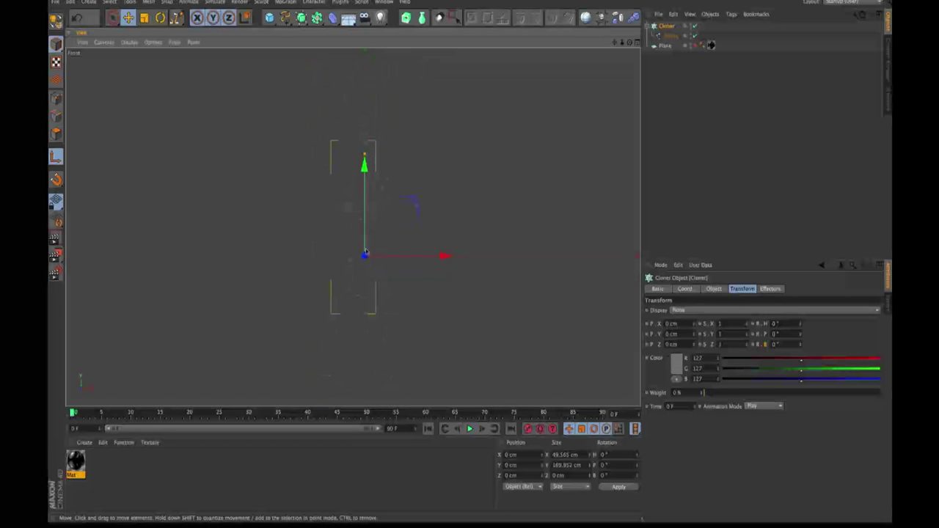
pyautogui.click(714, 289)
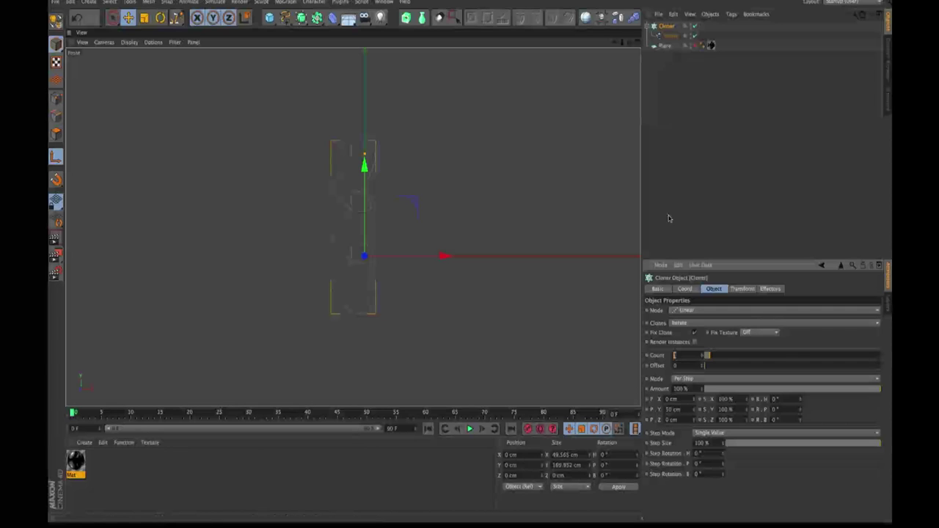
pyautogui.write('5')
pyautogui.press('Return')
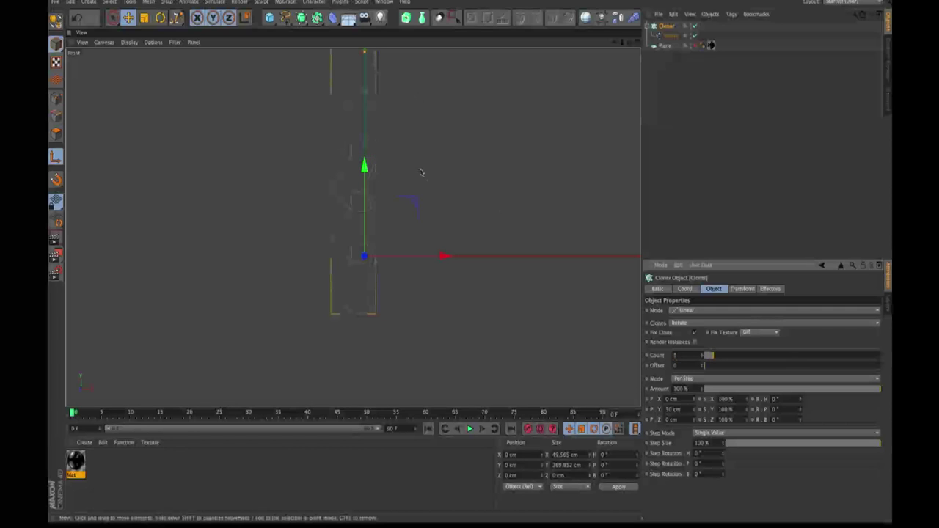
# Re-enable the reference image plane and switch the Cloner to Radial mode.
pyautogui.scroll(-3, 420, 172)
pyautogui.click(695, 45)
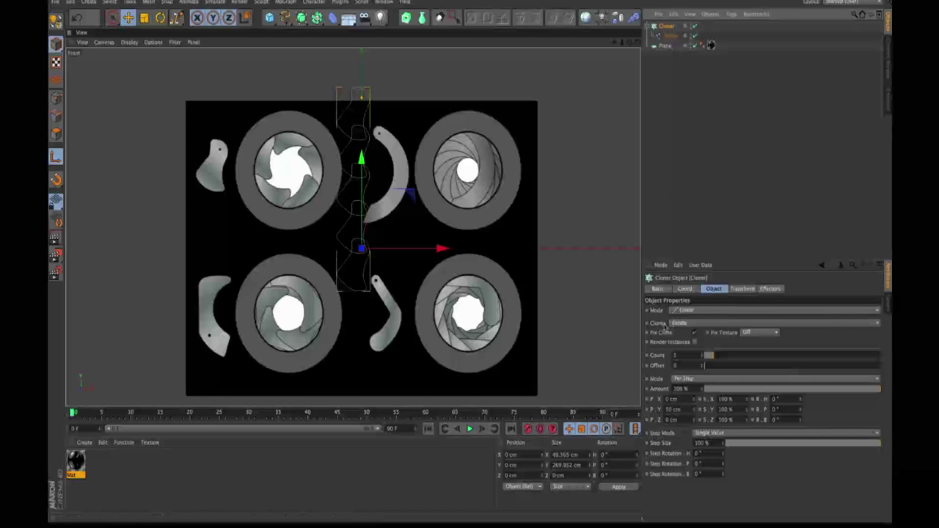
pyautogui.click(693, 311)
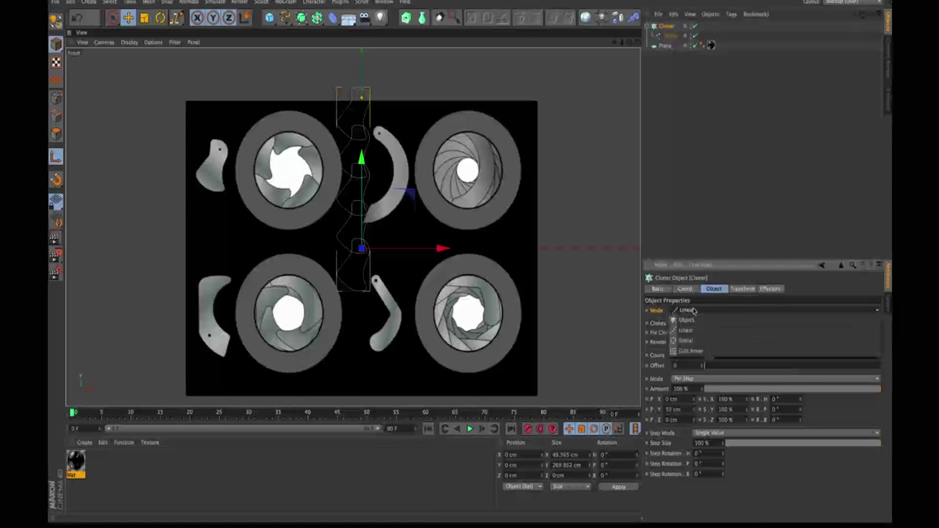
pyautogui.click(685, 341)
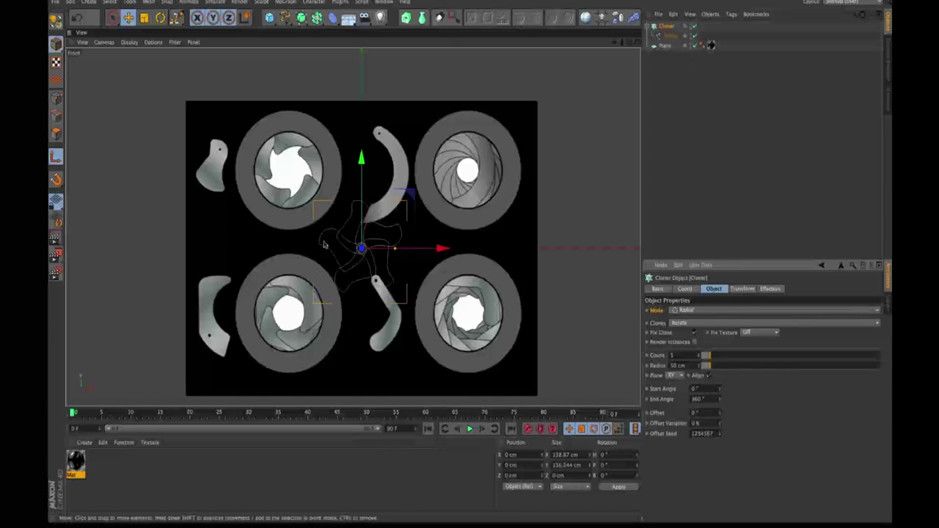
# Move the Cloner onto the centre of the reference's upper-left iris, at about X -109 cm and Y 104 cm.
pyautogui.moveTo(439, 253); pyautogui.dragTo(365, 253)
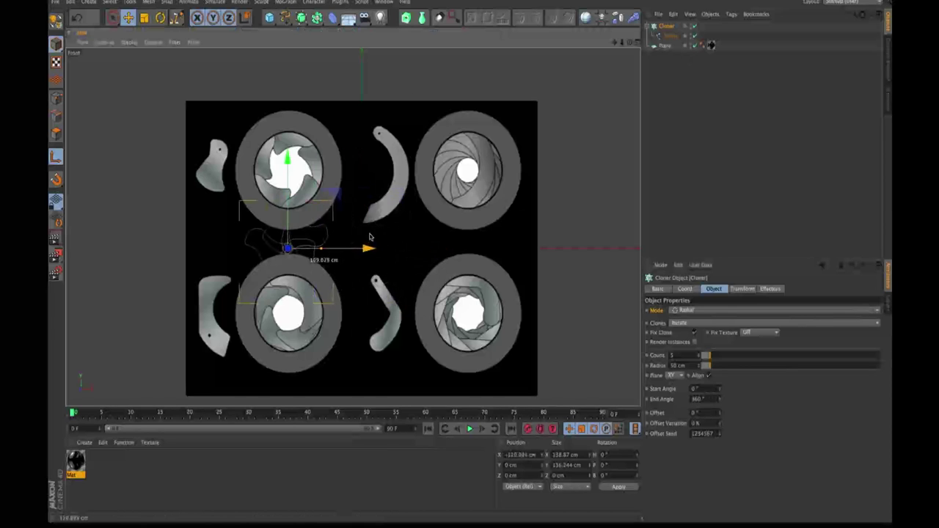
pyautogui.moveTo(287, 157); pyautogui.dragTo(287, 78)
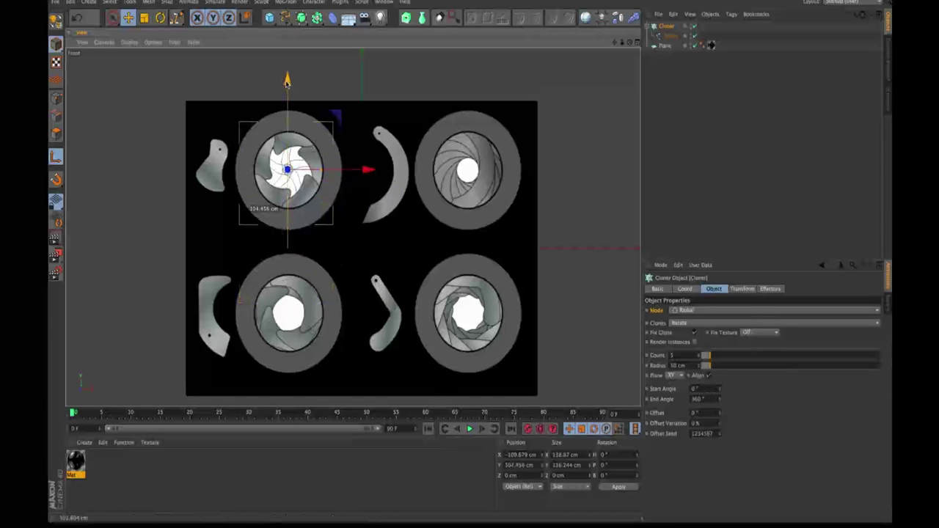
pyautogui.press('o')
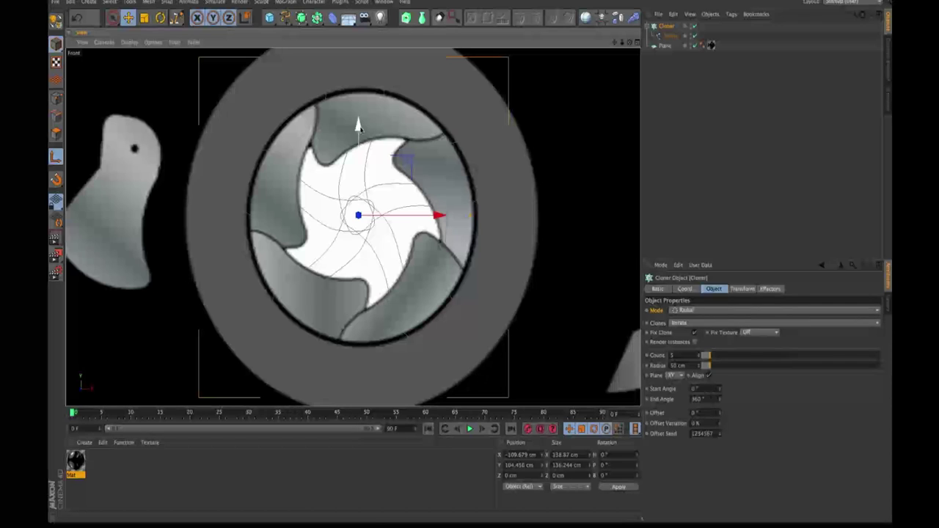
pyautogui.moveTo(360, 129); pyautogui.dragTo(361, 131)
pyautogui.moveTo(421, 223); pyautogui.dragTo(423, 223)
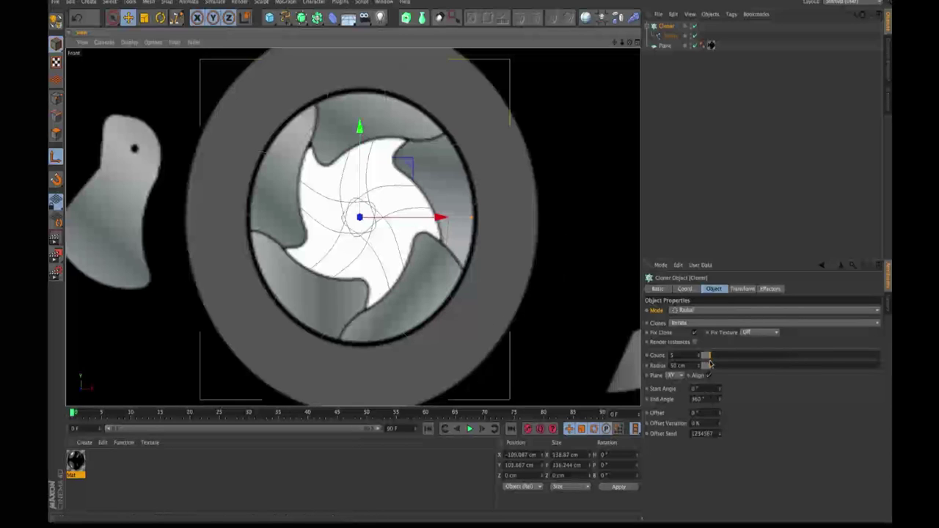
# Try a Cloner radius of 79 cm with an offset of 9° and rotate the individual clones around their bank axis.
pyautogui.moveTo(708, 373)
pyautogui.mouseDown()
pyautogui.moveTo(664, 372)
pyautogui.moveTo(697, 370)
pyautogui.moveTo(711, 354)
pyautogui.mouseUp()
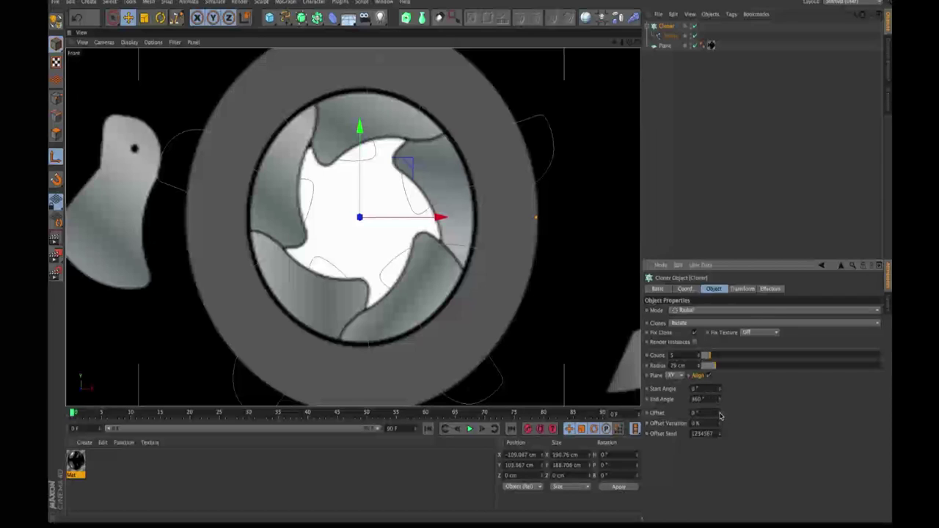
pyautogui.moveTo(721, 415); pyautogui.dragTo(738, 339)
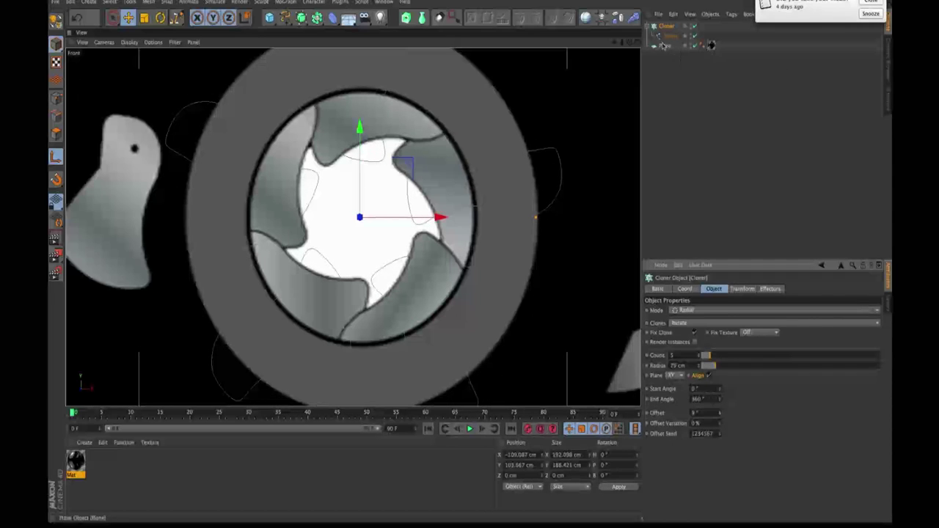
pyautogui.click(743, 289)
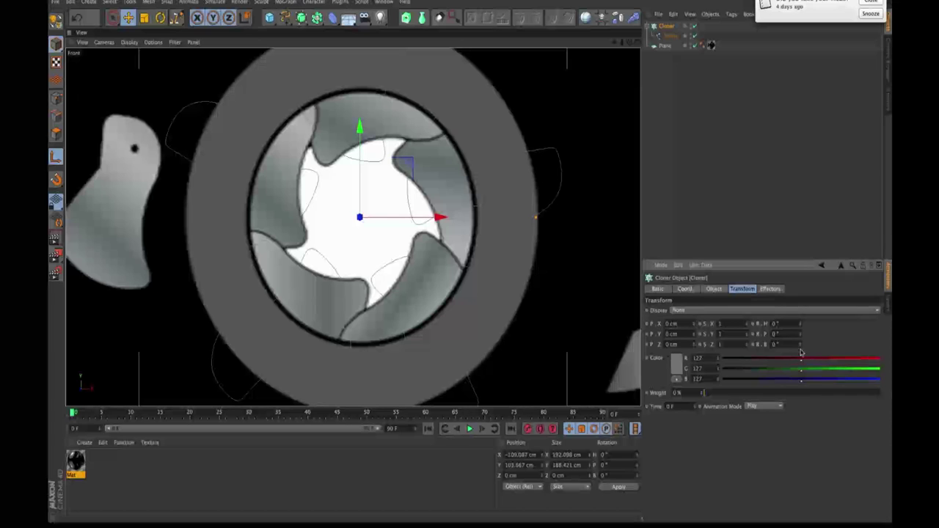
pyautogui.moveTo(801, 350); pyautogui.dragTo(815, 317)
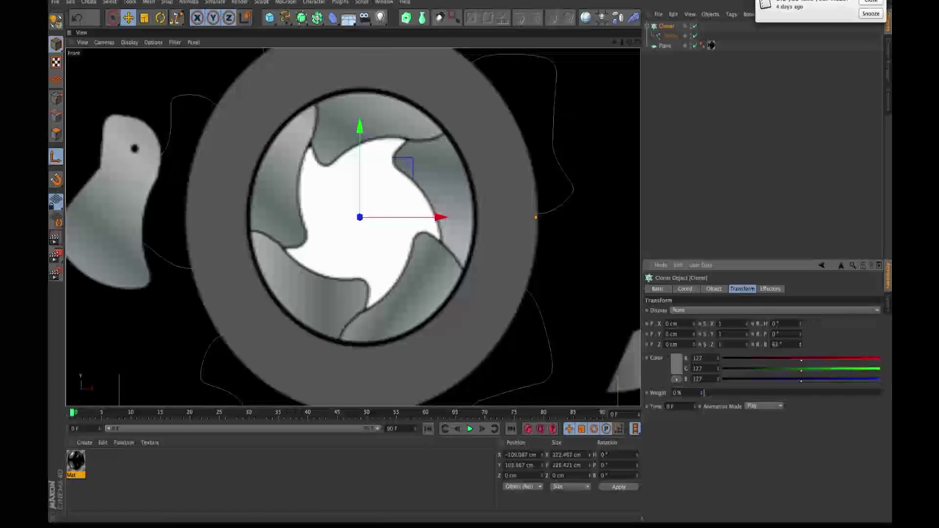
# Reduce the Cloner radius to 50 cm and increase its offset angle to turn the blades around the ring.
pyautogui.click(713, 288)
pyautogui.moveTo(702, 369); pyautogui.dragTo(699, 377)
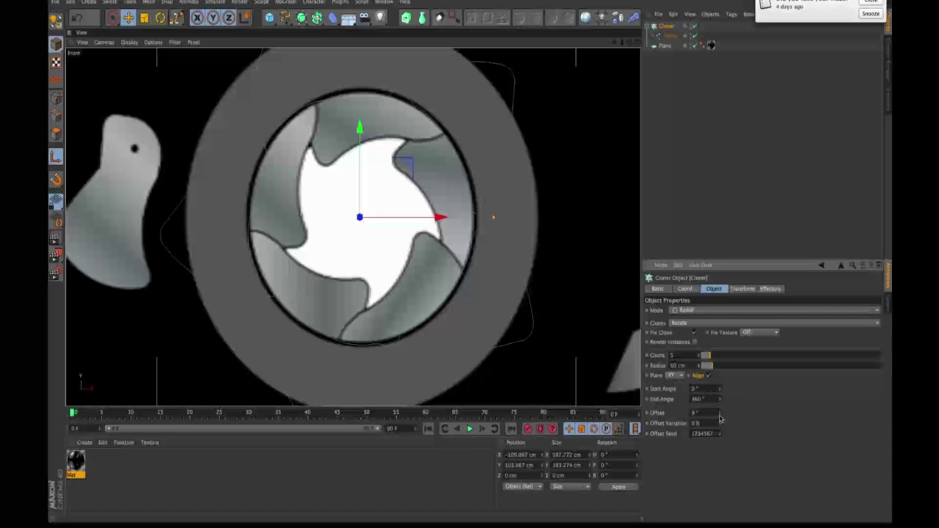
pyautogui.moveTo(722, 413)
pyautogui.mouseDown()
pyautogui.moveTo(726, 374)
pyautogui.moveTo(710, 370)
pyautogui.mouseUp()
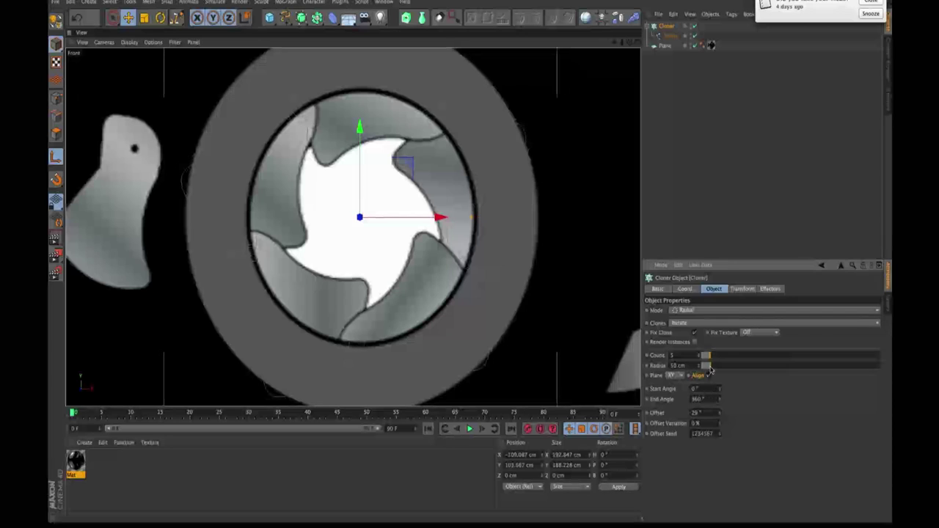
pyautogui.moveTo(721, 413); pyautogui.dragTo(720, 413)
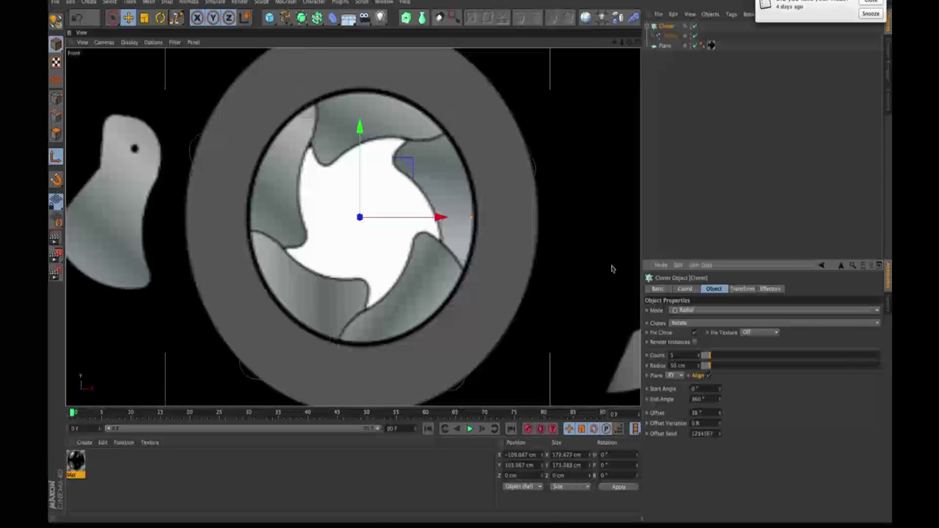
# Set the clones' bank rotation to about 30° so the blades swing inward to match the reference opening.
pyautogui.click(694, 289)
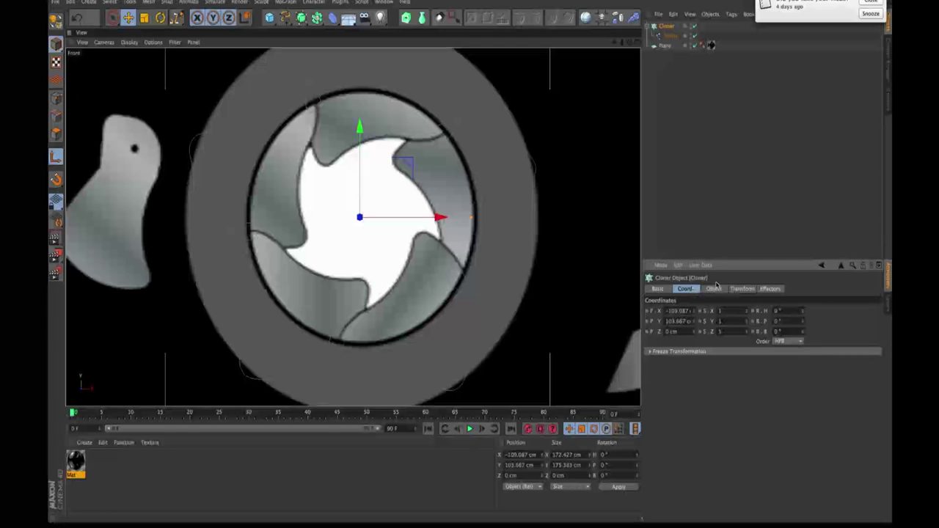
pyautogui.click(748, 290)
pyautogui.click(715, 289)
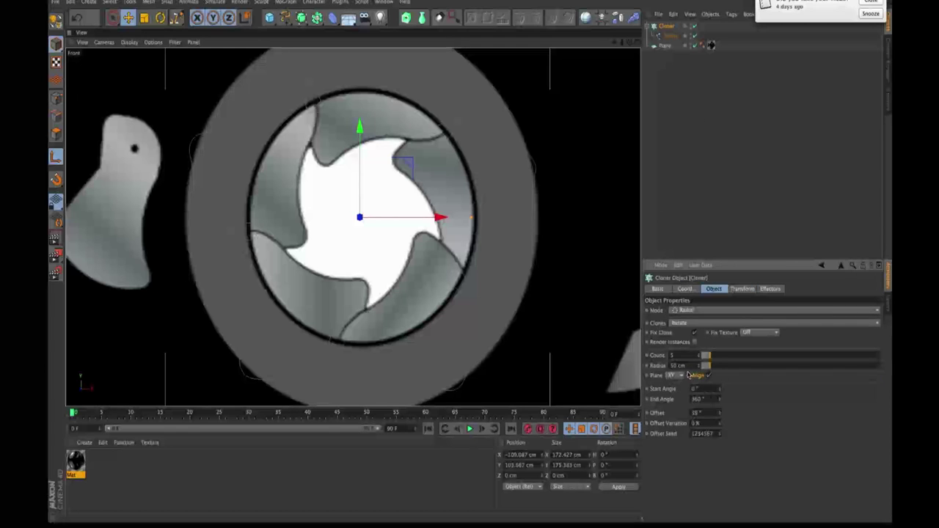
pyautogui.click(743, 290)
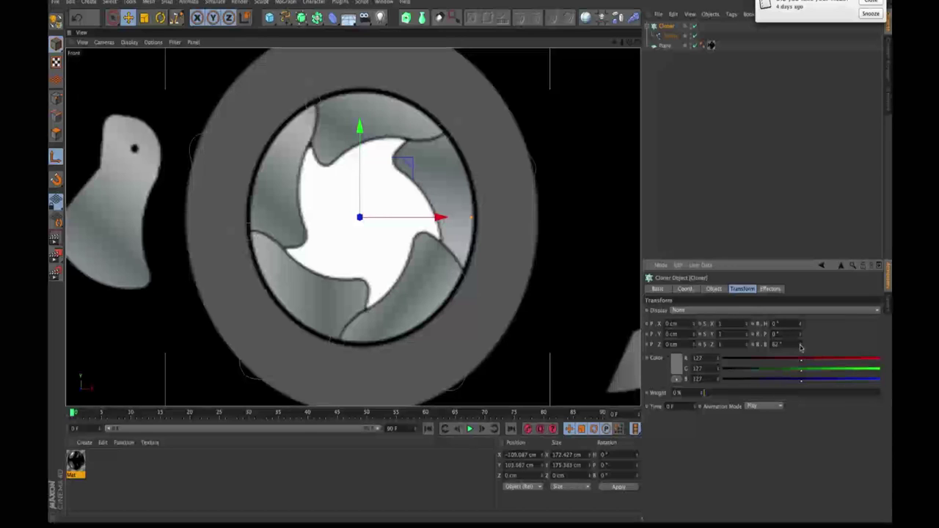
pyautogui.moveTo(802, 345); pyautogui.dragTo(801, 363)
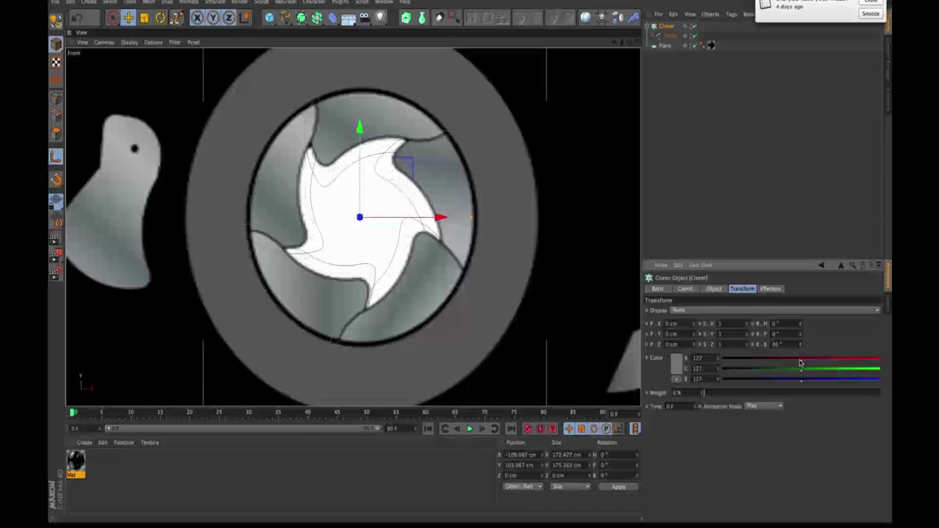
# Try a larger Cloner radius of 57 cm while keeping the clone count at 5.
pyautogui.click(713, 289)
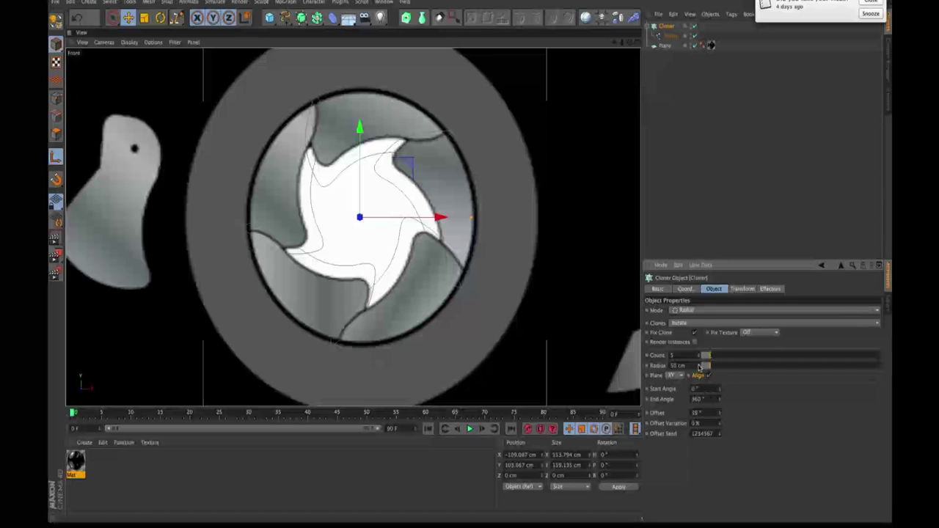
pyautogui.moveTo(699, 366); pyautogui.dragTo(702, 363)
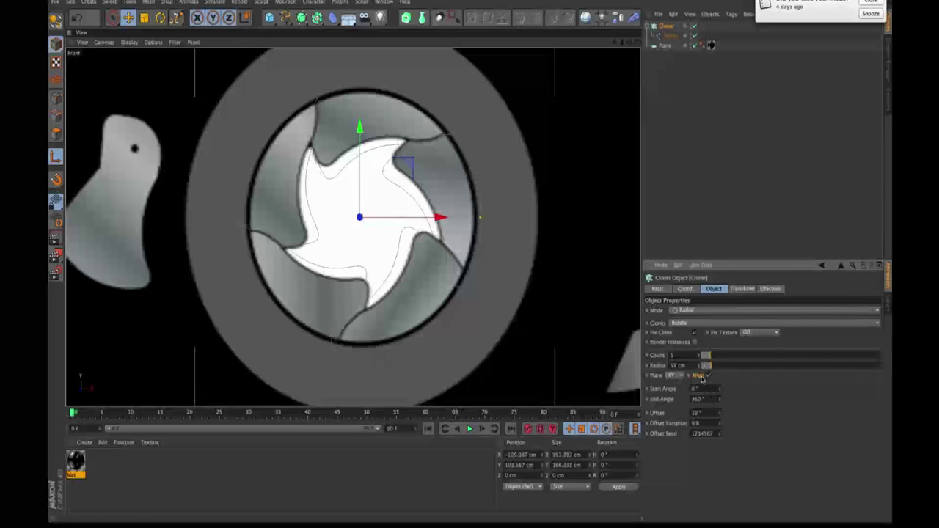
pyautogui.click(699, 354)
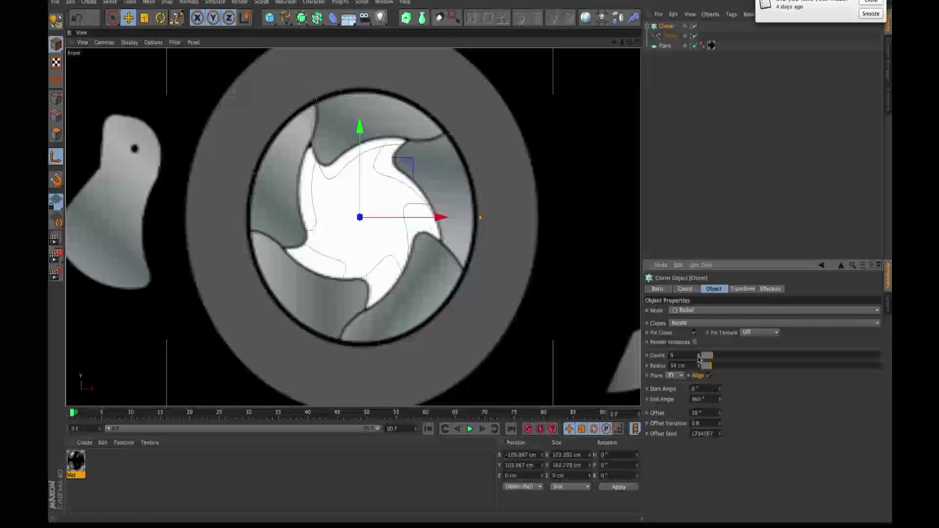
pyautogui.click(698, 357)
pyautogui.click(699, 364)
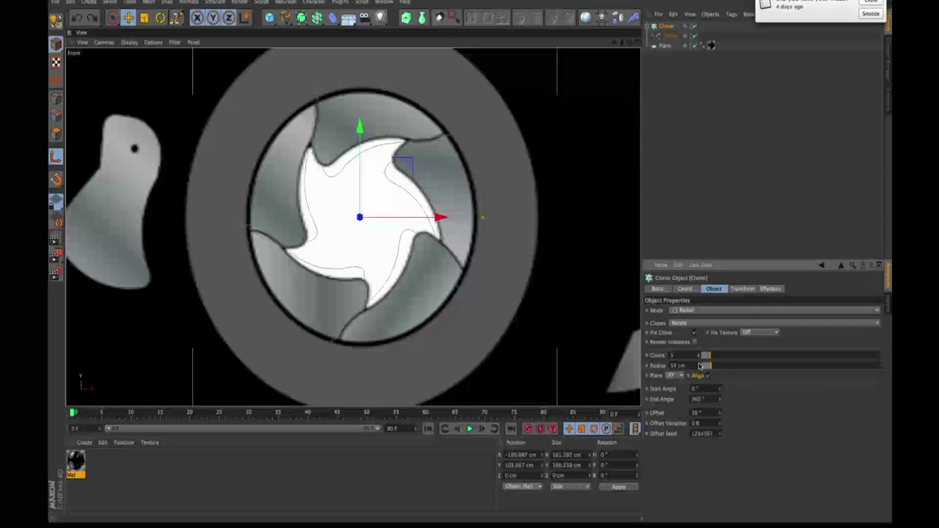
pyautogui.click(699, 364)
pyautogui.click(699, 364)
# Fine-tune the clones' bank rotation and set the Cloner radius to 53 cm to match the reference blades.
pyautogui.click(742, 288)
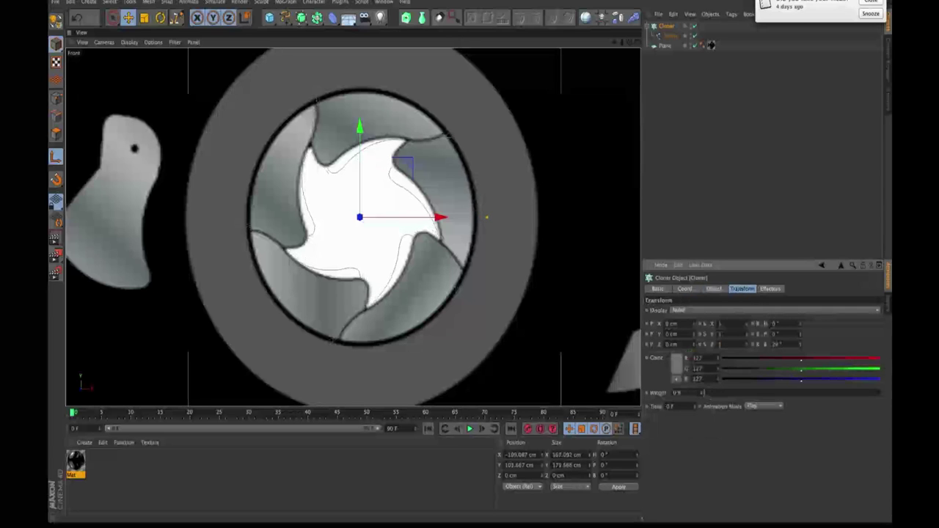
pyautogui.moveTo(799, 349); pyautogui.dragTo(799, 345)
pyautogui.click(714, 288)
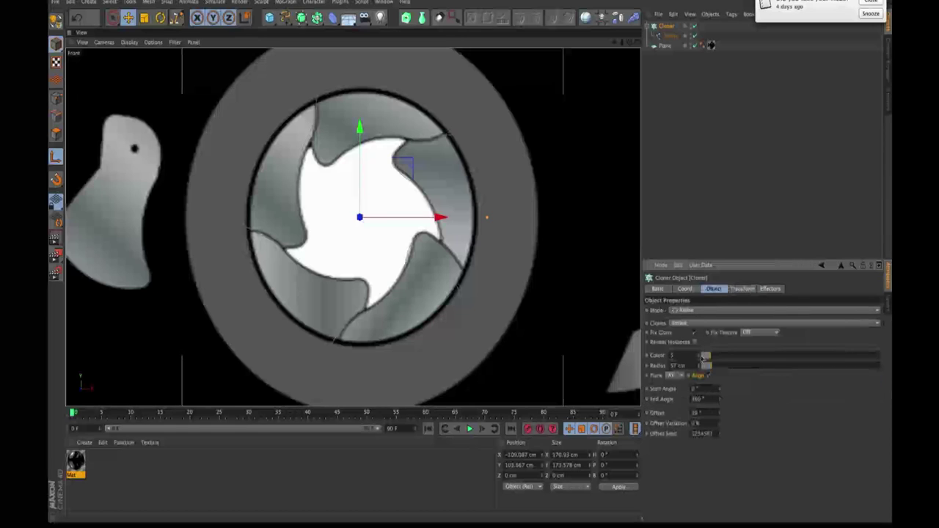
pyautogui.moveTo(701, 370); pyautogui.dragTo(701, 375)
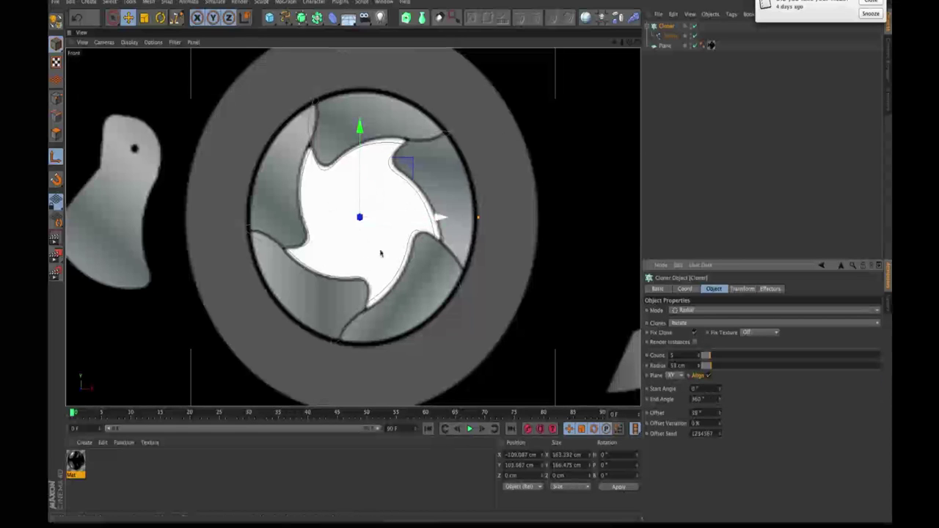
# Disable the reference image plane, add an Extrude NURBS, and make the Cloner its child.
pyautogui.click(696, 45)
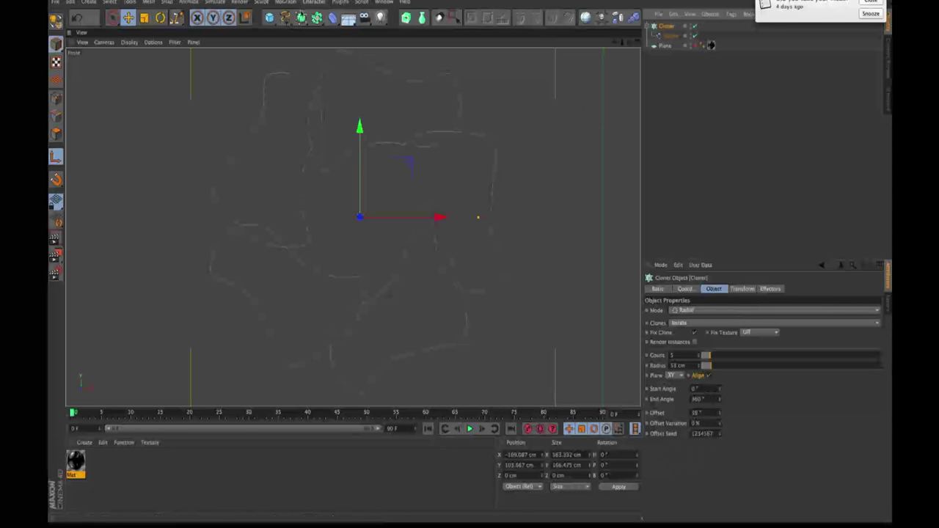
pyautogui.click(316, 17)
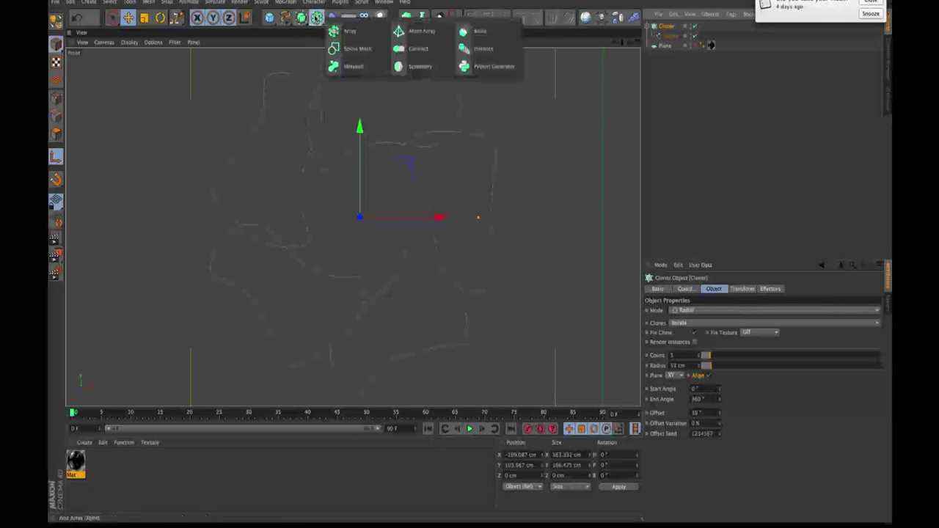
pyautogui.click(301, 18)
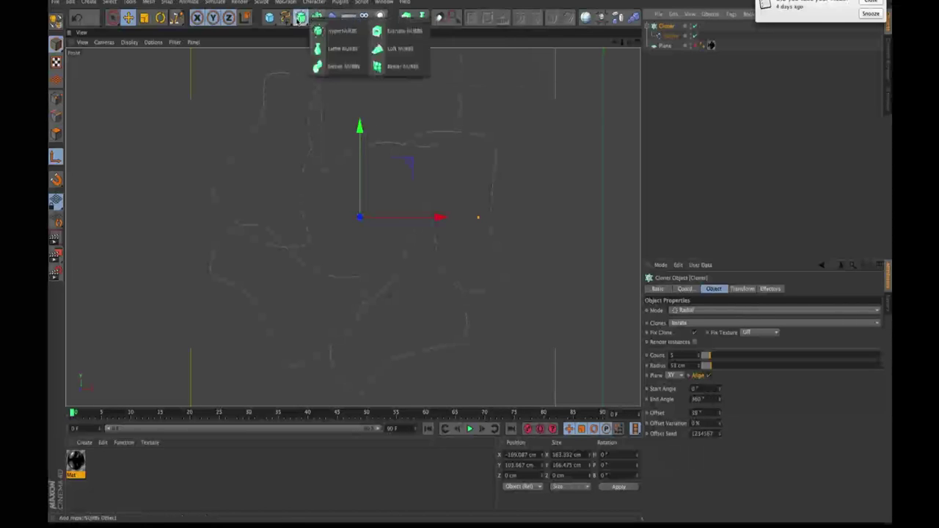
pyautogui.click(399, 31)
pyautogui.moveTo(669, 36); pyautogui.dragTo(679, 27)
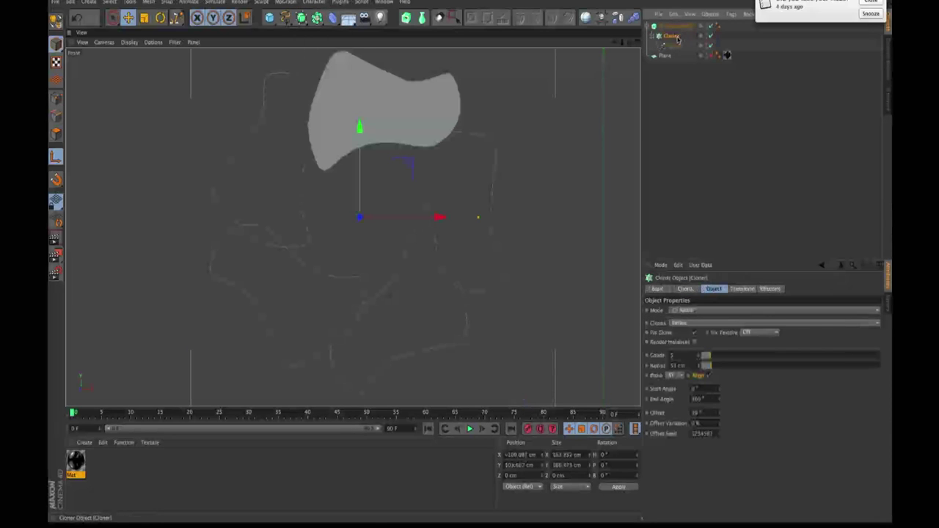
# Enable the Hierarchical option on the Extrude NURBS so all cloned blades are extruded.
pyautogui.click(675, 26)
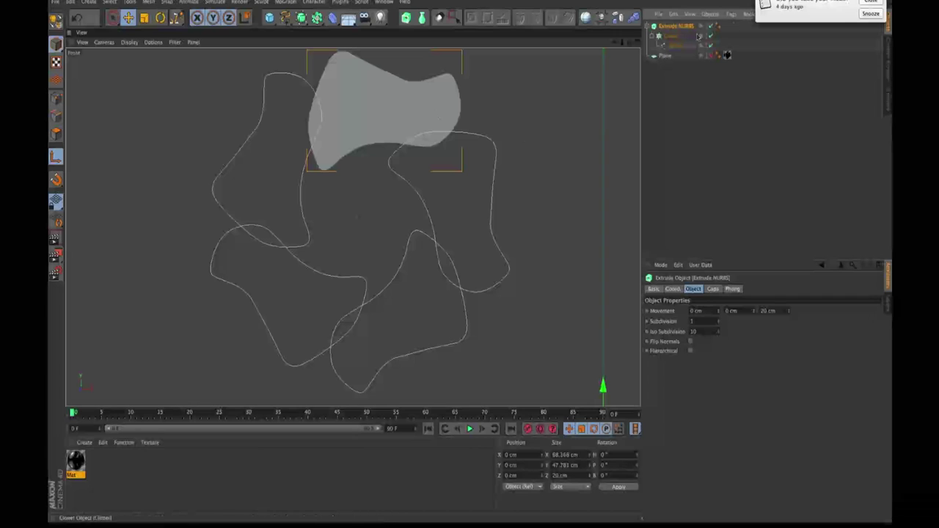
pyautogui.click(693, 291)
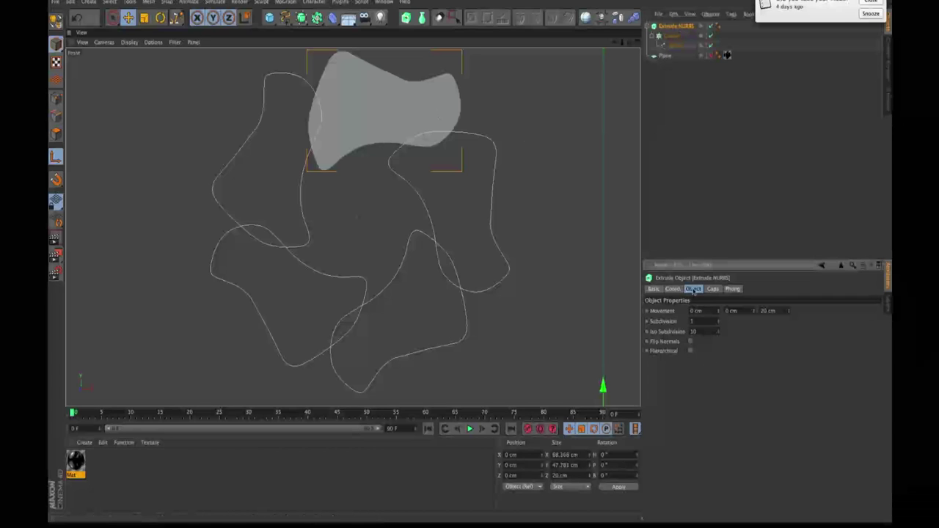
pyautogui.click(690, 352)
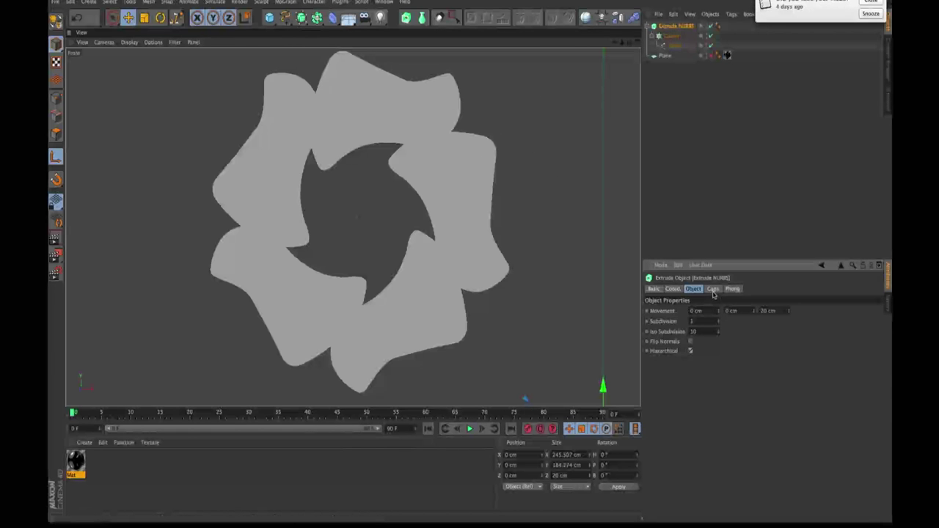
# Undo the Hierarchical option on the Extrude NURBS and switch from the front view to a full-size perspective view.
pyautogui.keyDown('alt'); pyautogui.moveTo(452, 160); pyautogui.dragTo(607, 172); pyautogui.keyUp('alt')
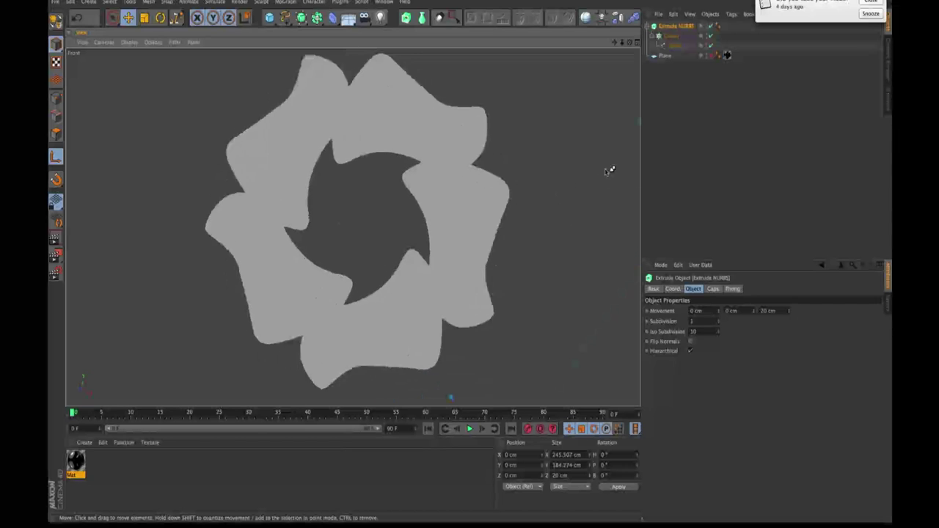
pyautogui.press('super+z')
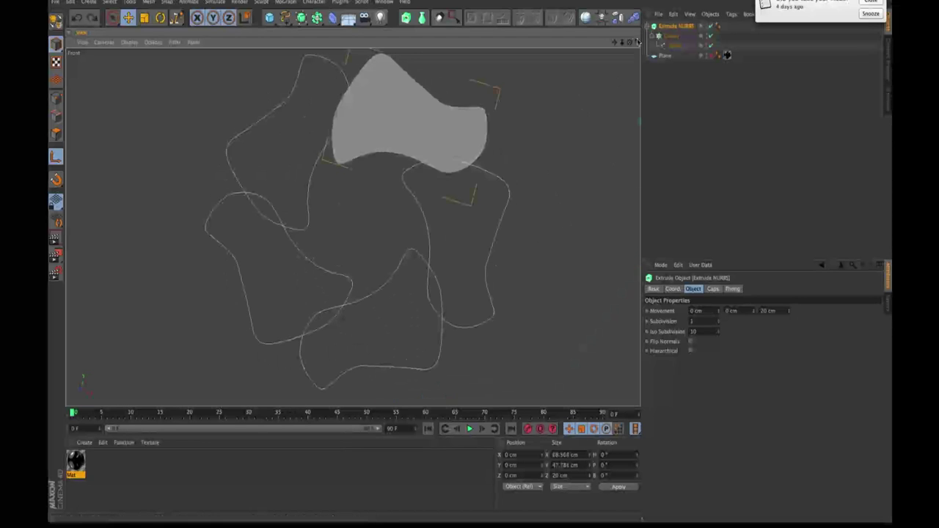
pyautogui.keyDown('alt'); pyautogui.moveTo(562, 142); pyautogui.dragTo(541, 115); pyautogui.keyUp('alt')
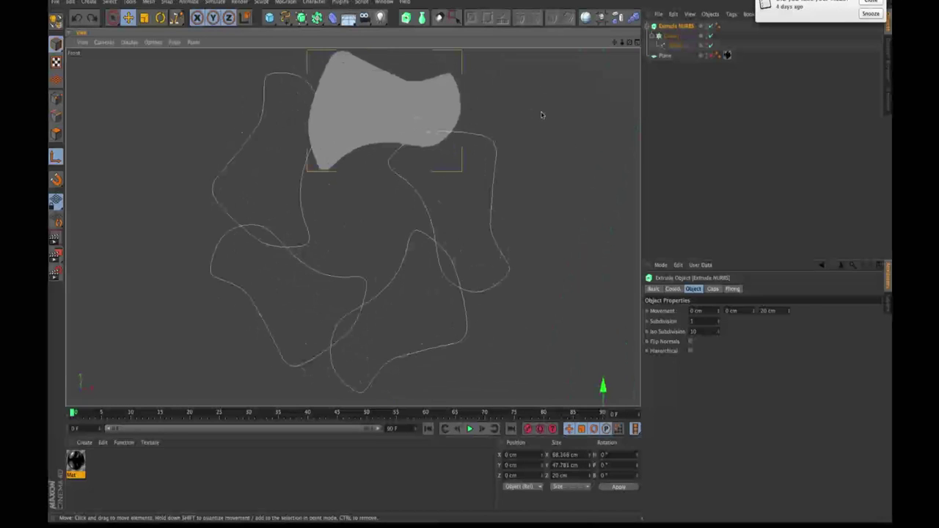
pyautogui.click(637, 42)
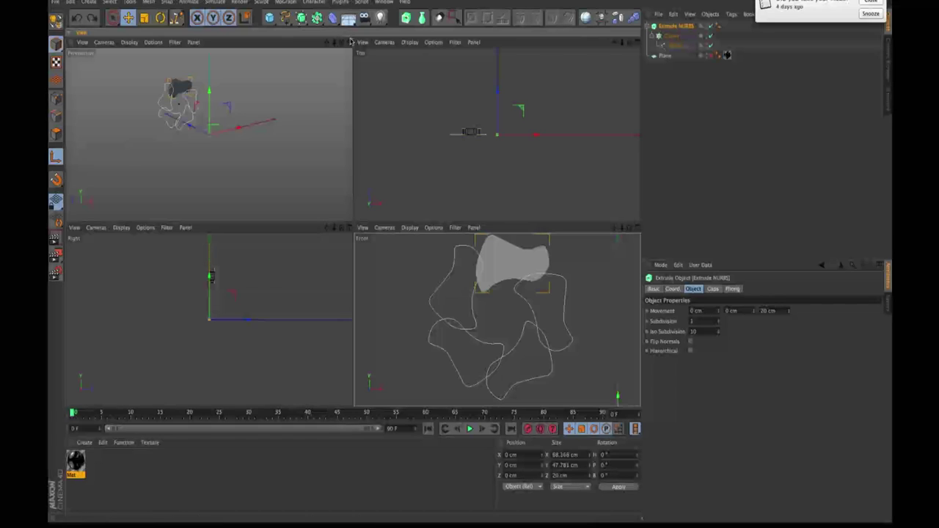
pyautogui.click(349, 42)
pyautogui.keyDown('alt'); pyautogui.moveTo(359, 193); pyautogui.dragTo(355, 226); pyautogui.keyUp('alt')
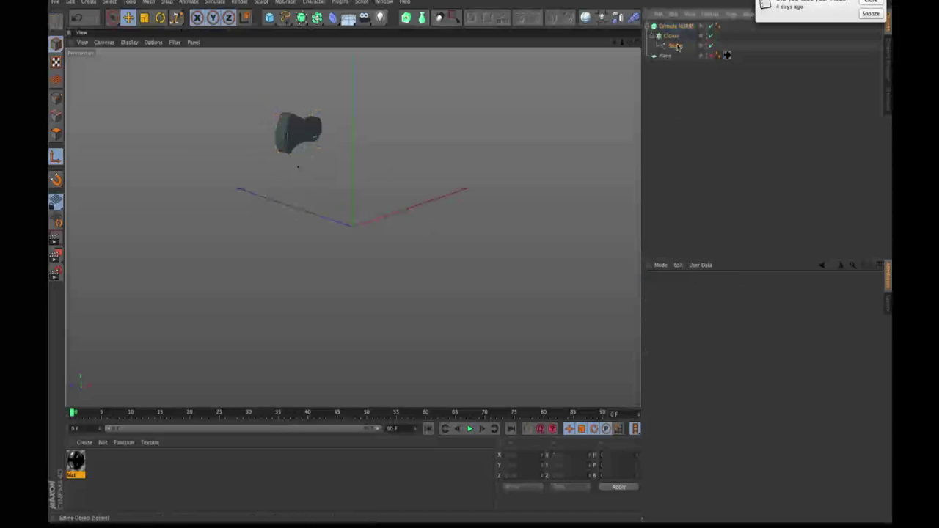
# Center the Extrude NURBS axis on its child Cloner with the Center Parent to command.
pyautogui.click(675, 46)
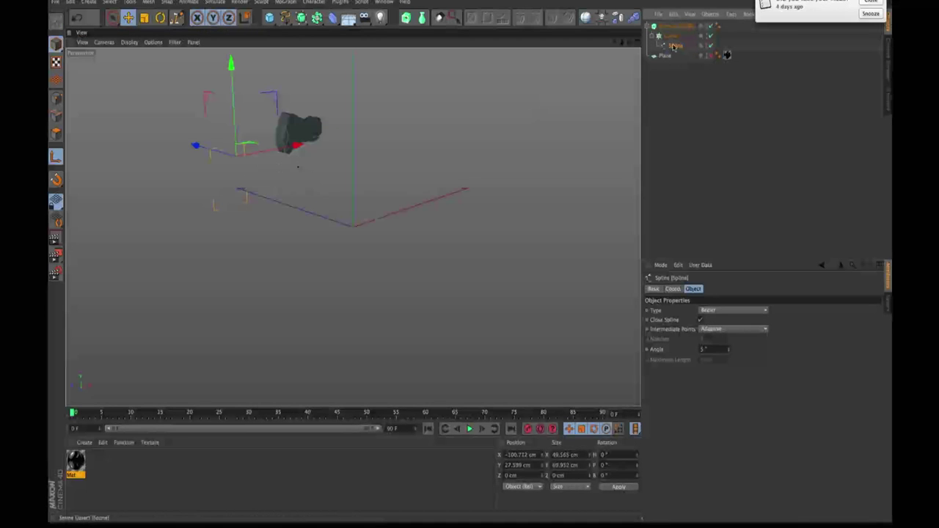
pyautogui.click(671, 36)
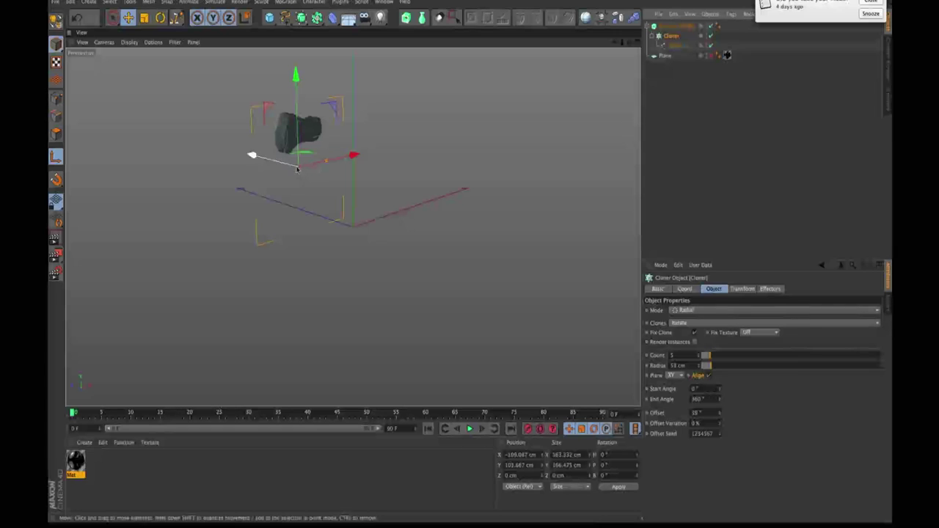
pyautogui.click(670, 27)
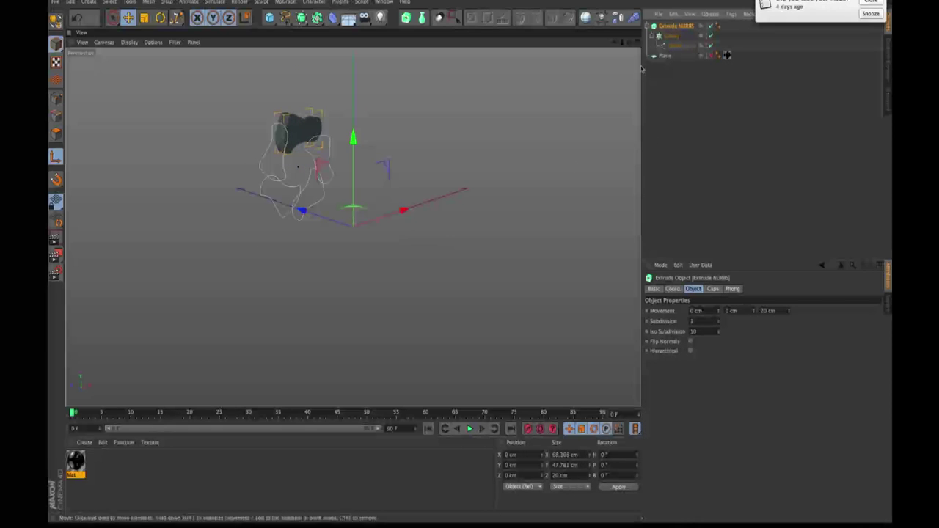
pyautogui.click(671, 35)
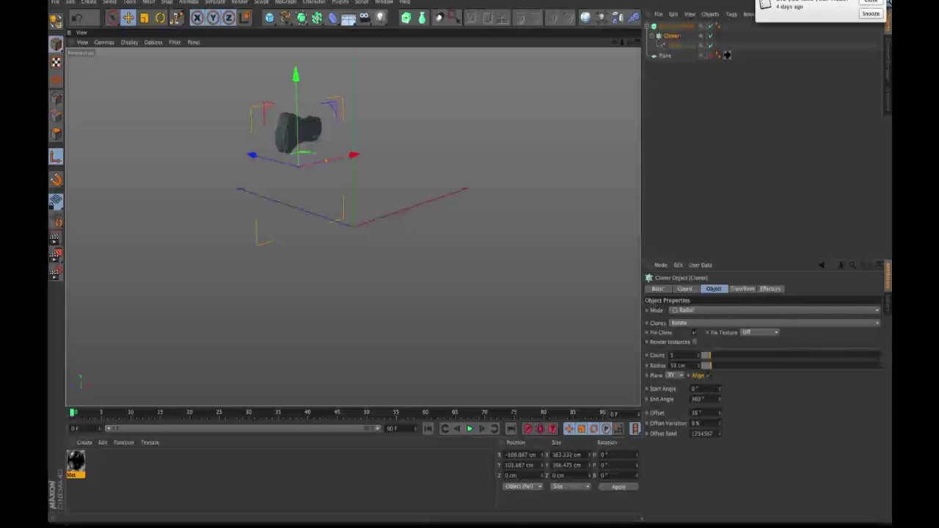
pyautogui.hotkey('shift', 'c')
pyautogui.write('center')
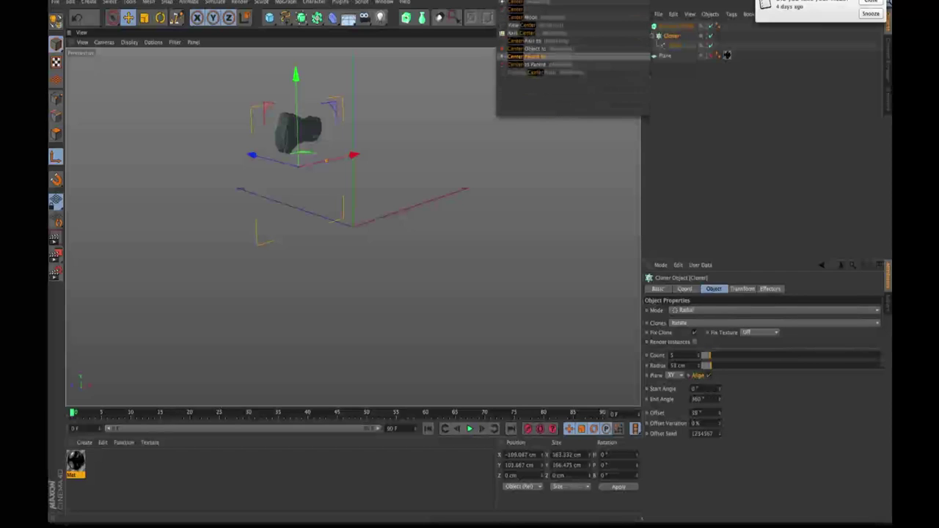
pyautogui.press('Return')
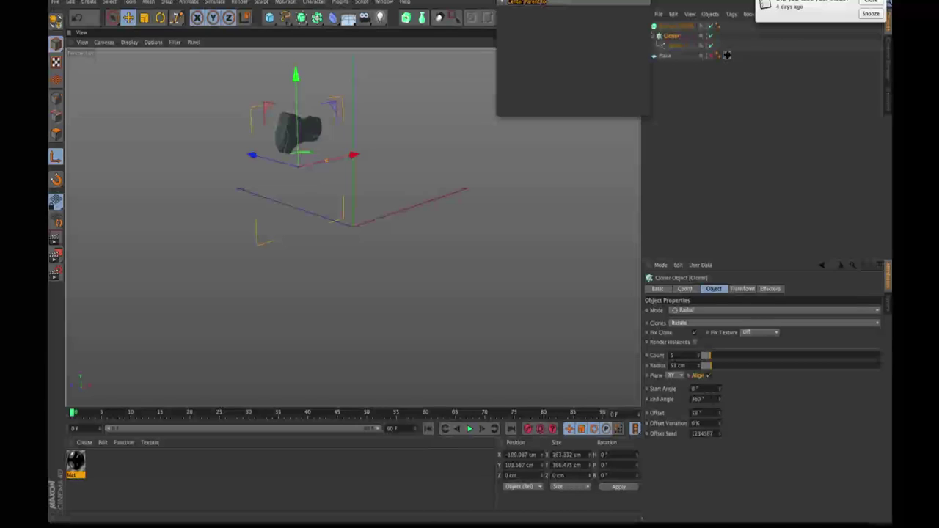
pyautogui.press('Return')
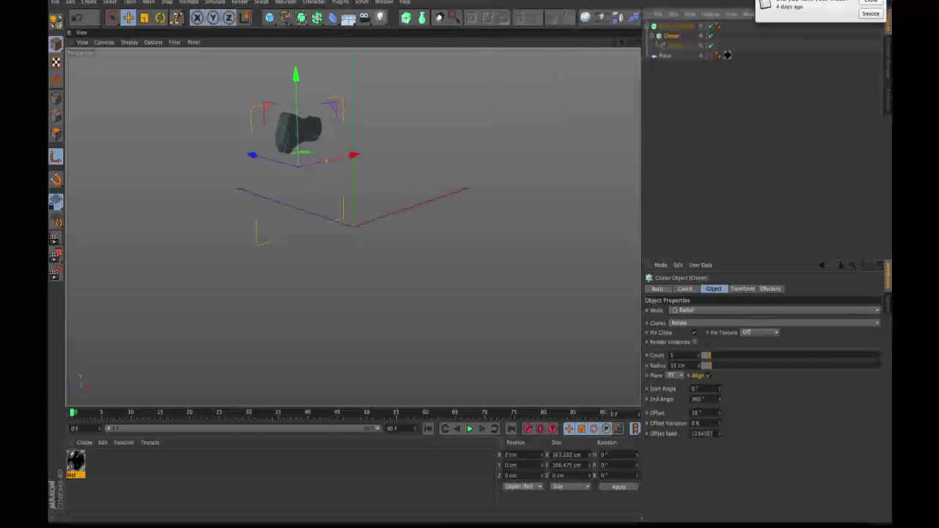
pyautogui.click(675, 26)
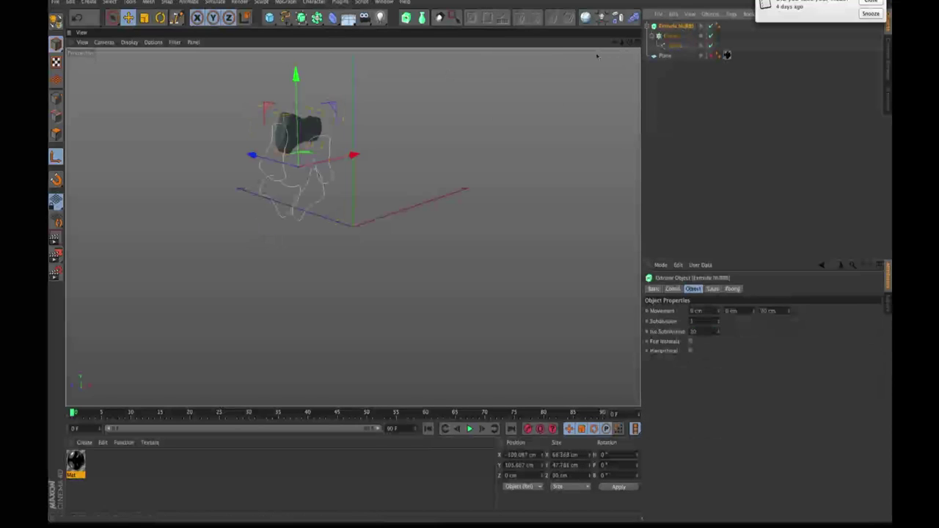
pyautogui.click(672, 36)
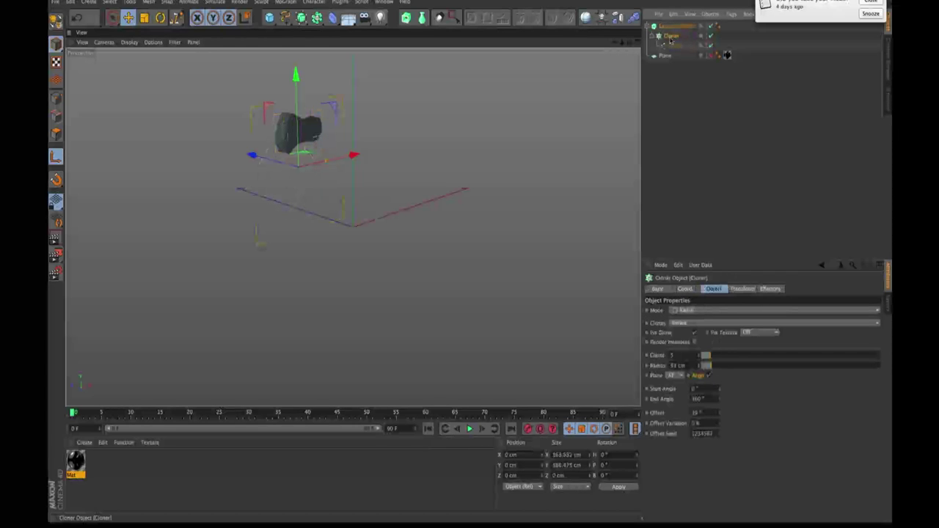
pyautogui.click(687, 26)
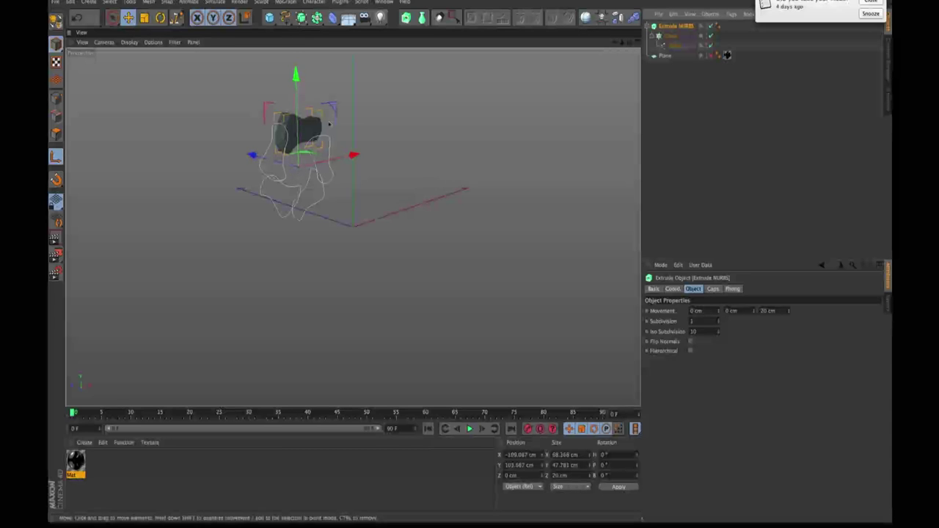
# Set the Extrude NURBS Z movement to 0.3 cm so the blades are thin.
pyautogui.press('o')
pyautogui.keyDown('alt'); pyautogui.moveTo(361, 293); pyautogui.dragTo(355, 227, button='middle'); pyautogui.keyUp('alt')
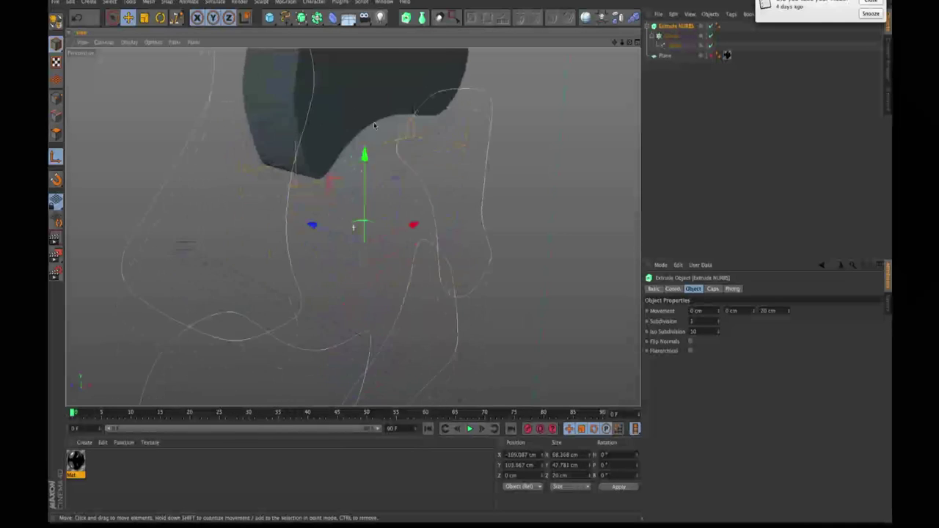
pyautogui.scroll(-4, 354, 227)
pyautogui.keyDown('alt'); pyautogui.moveTo(357, 232); pyautogui.dragTo(456, 125); pyautogui.keyUp('alt')
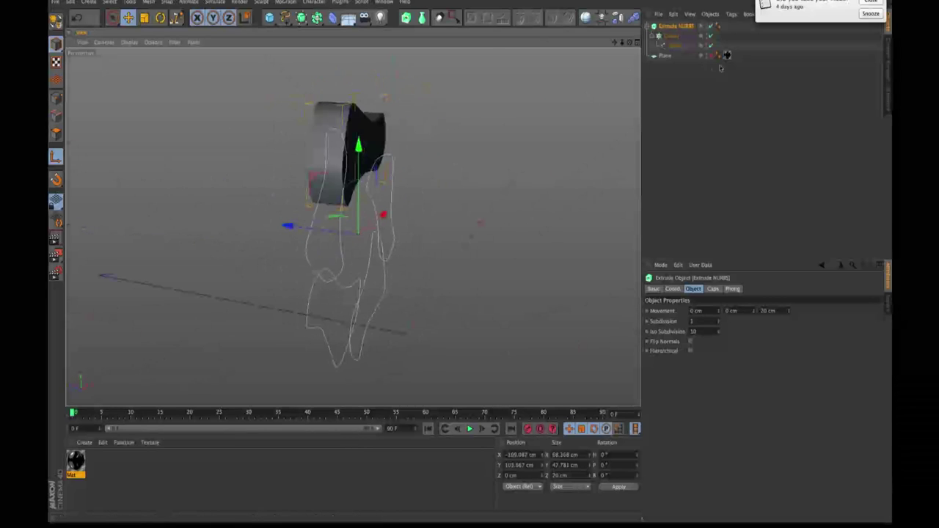
pyautogui.click(672, 27)
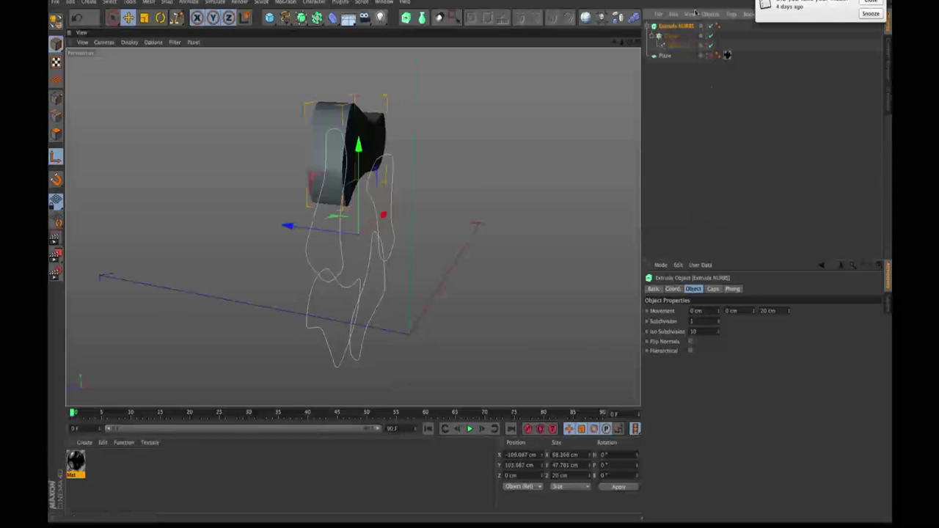
pyautogui.click(693, 292)
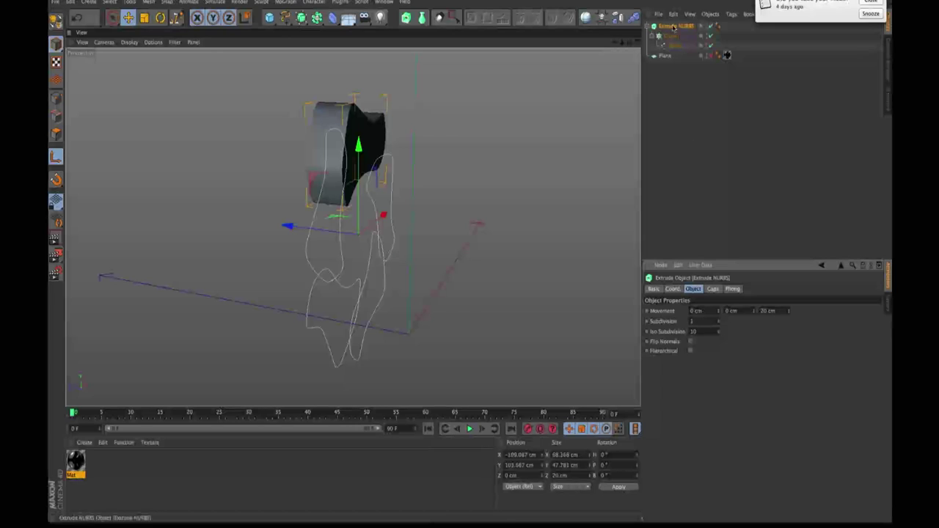
pyautogui.moveTo(779, 310); pyautogui.dragTo(760, 310)
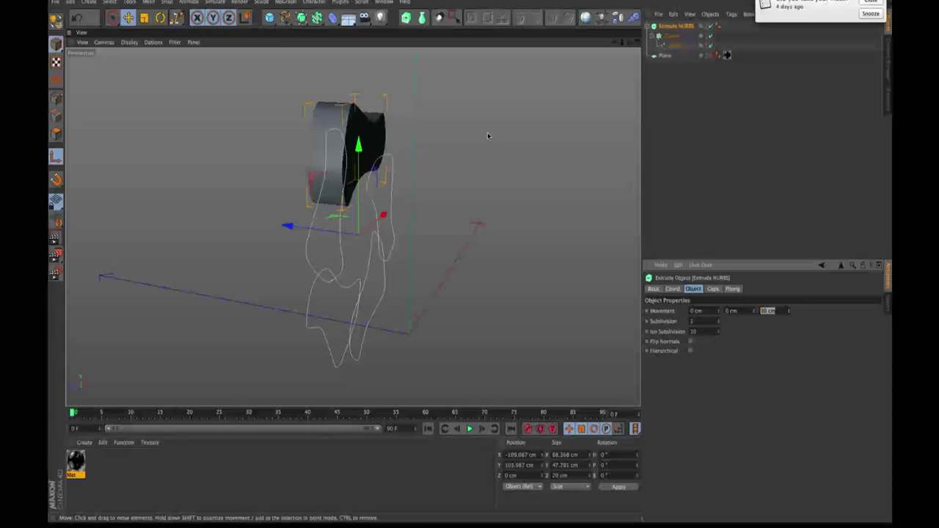
pyautogui.write('.3')
pyautogui.press('Return')
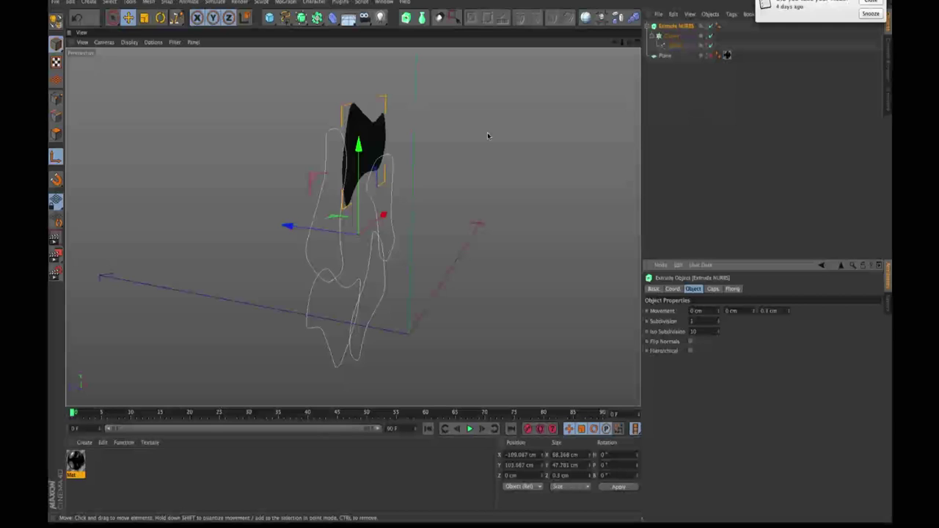
# Set both the start and end caps of the Extrude NURBS to Fillet Cap.
pyautogui.press('o')
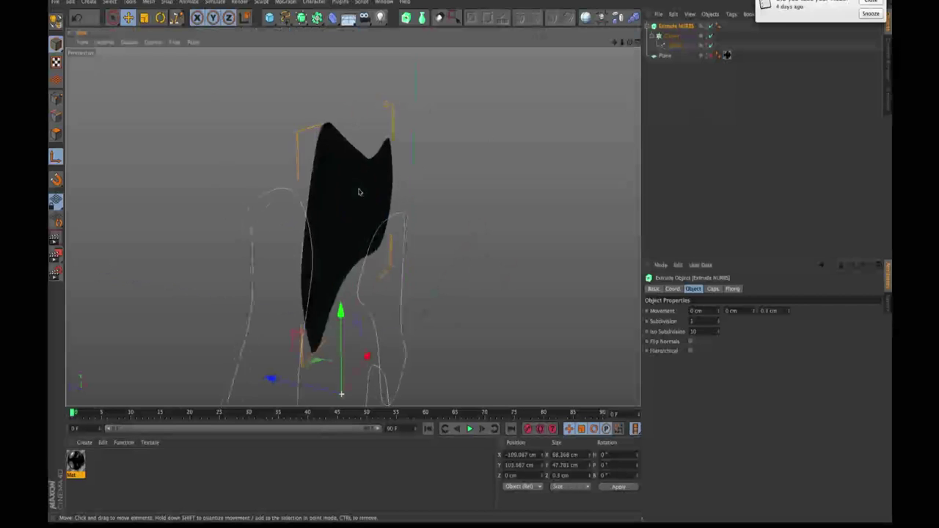
pyautogui.keyDown('alt'); pyautogui.moveTo(359, 192); pyautogui.dragTo(344, 184); pyautogui.keyUp('alt')
pyautogui.keyDown('alt'); pyautogui.moveTo(321, 193); pyautogui.dragTo(411, 171, button='right'); pyautogui.keyUp('alt')
pyautogui.keyDown('alt'); pyautogui.moveTo(411, 171); pyautogui.dragTo(331, 186); pyautogui.keyUp('alt')
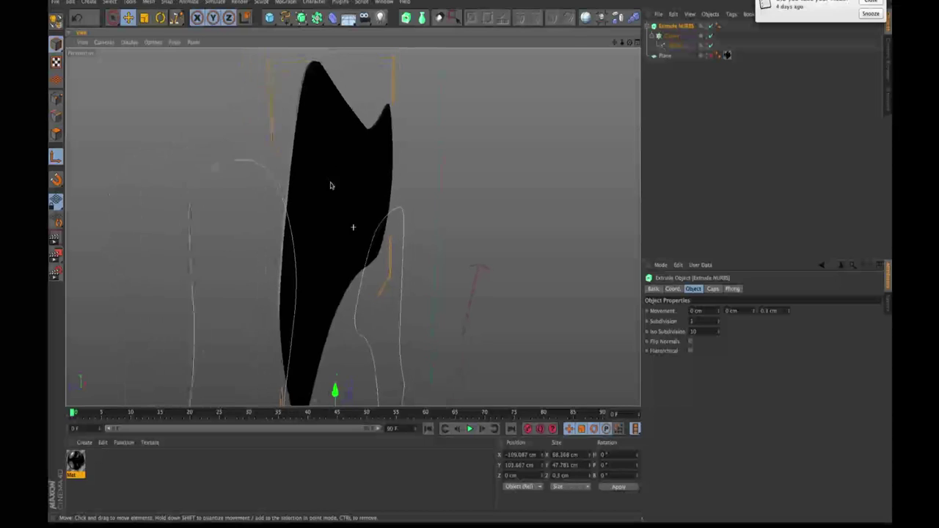
pyautogui.keyDown('alt'); pyautogui.moveTo(330, 186); pyautogui.dragTo(321, 190, button='right'); pyautogui.keyUp('alt')
pyautogui.click(713, 289)
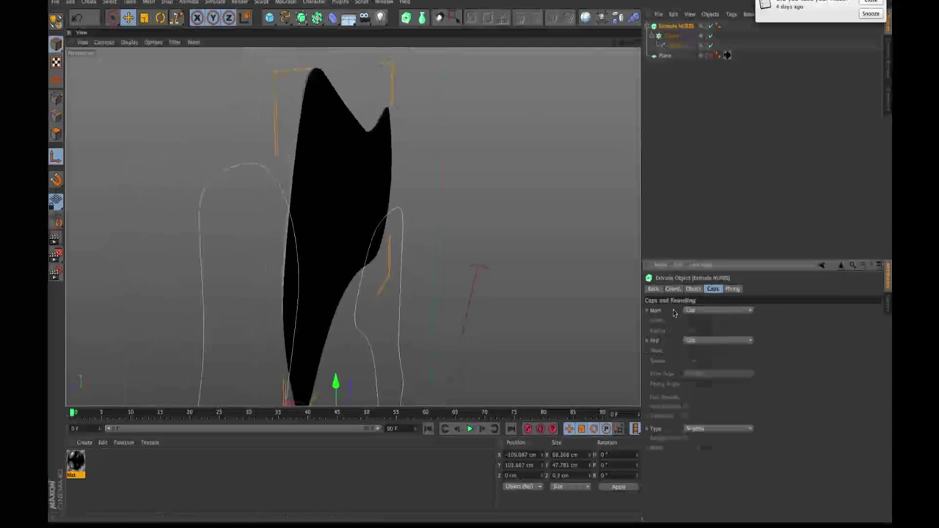
pyautogui.keyDown('shift'); pyautogui.click(658, 338); pyautogui.keyUp('shift')
pyautogui.click(701, 310)
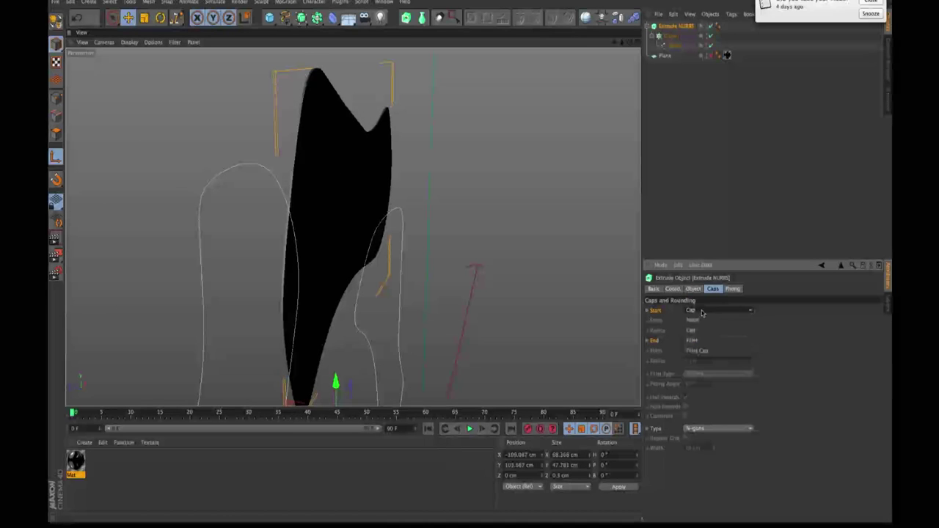
pyautogui.click(701, 350)
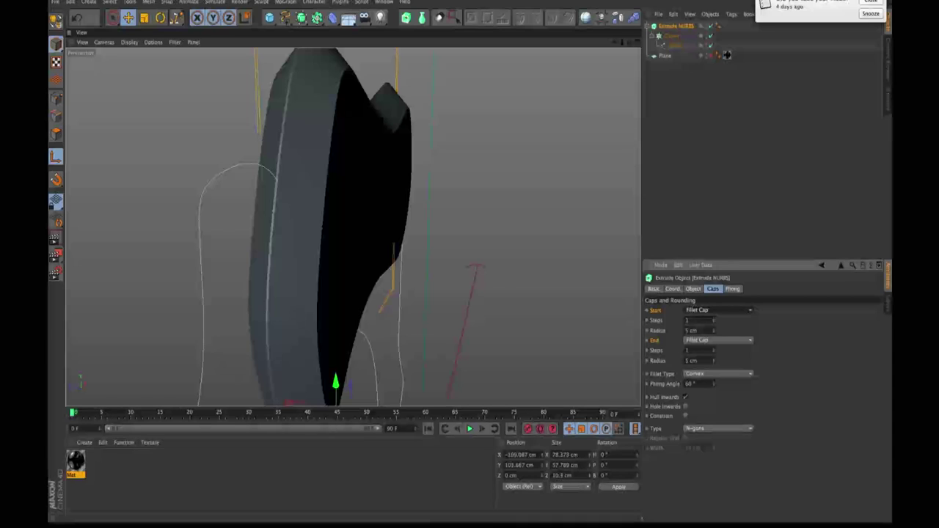
# Set the start and end fillet radius of the Extrude NURBS to 0.2 cm.
pyautogui.doubleClick(691, 330)
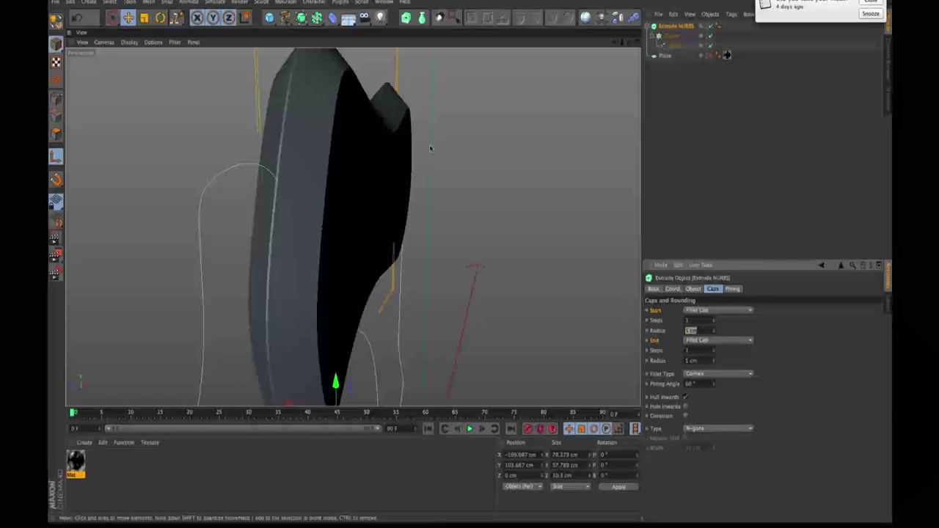
pyautogui.press('Tab')
pyautogui.press('Tab')
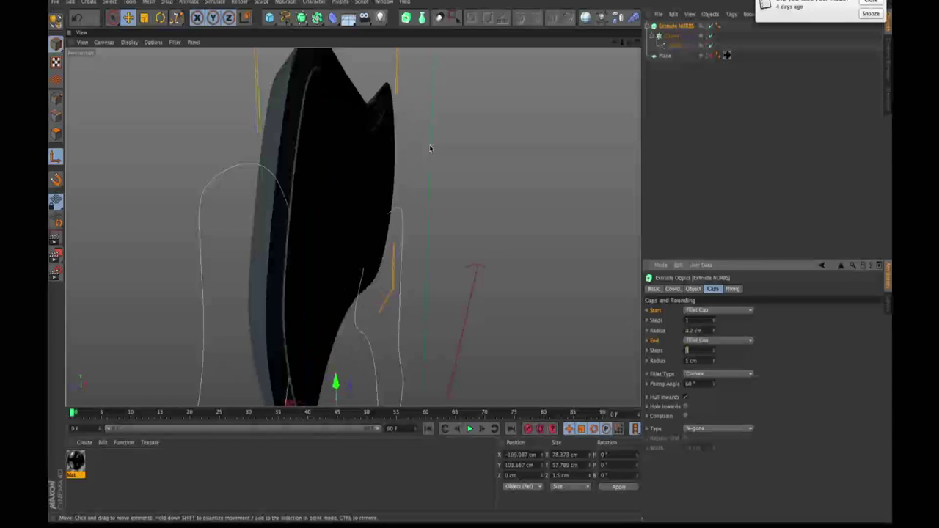
pyautogui.press('Return')
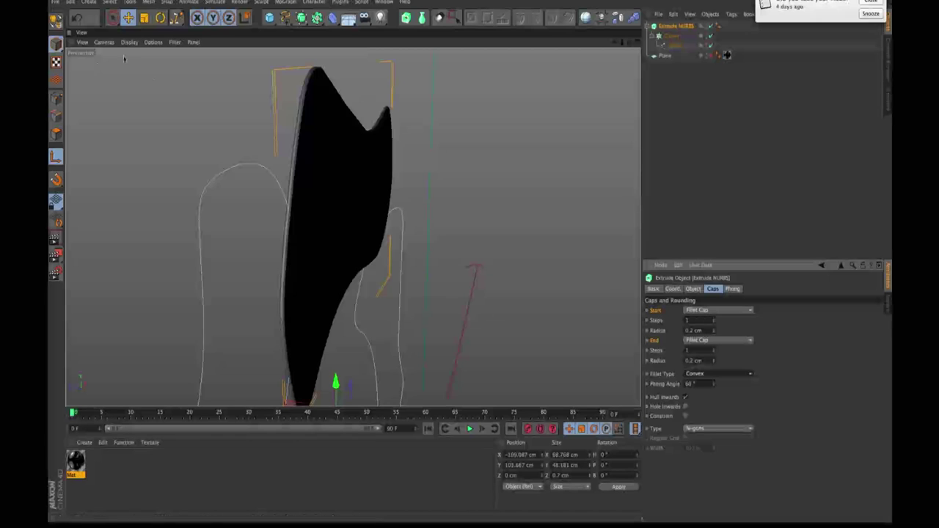
# Check the blade's rounded edge and enable Hierarchical on the Extrude NURBS to extrude every clone.
pyautogui.keyDown('alt'); pyautogui.moveTo(335, 153); pyautogui.dragTo(362, 239); pyautogui.keyUp('alt')
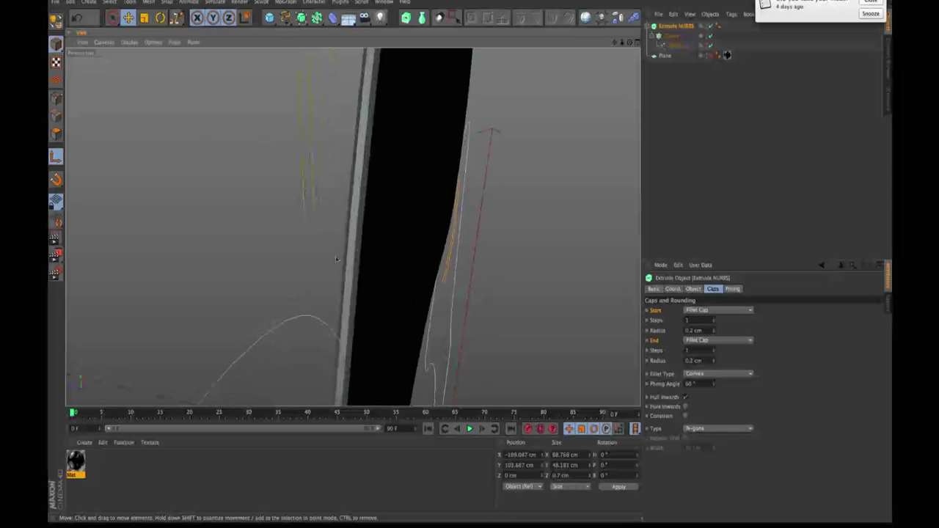
pyautogui.keyDown('alt'); pyautogui.moveTo(392, 206); pyautogui.dragTo(323, 245, button='right'); pyautogui.keyUp('alt')
pyautogui.keyDown('alt'); pyautogui.moveTo(323, 246); pyautogui.dragTo(415, 128); pyautogui.keyUp('alt')
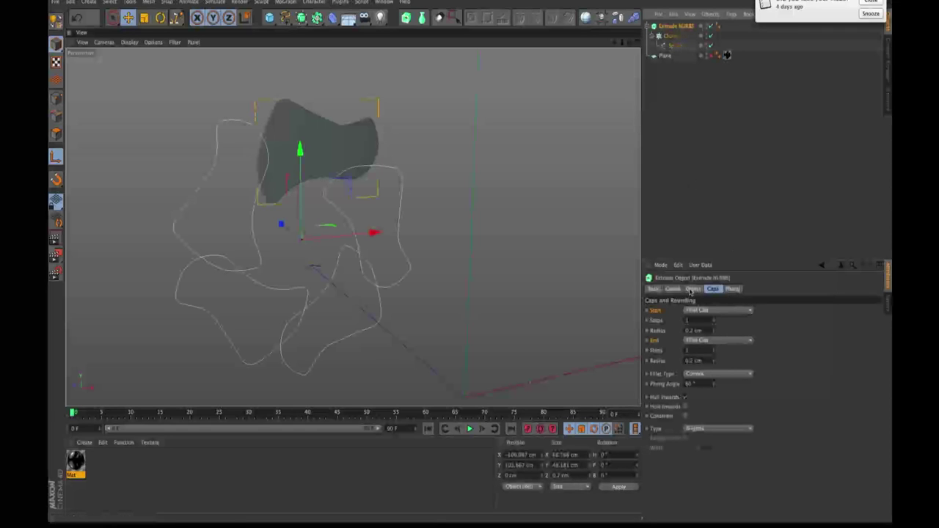
pyautogui.click(691, 289)
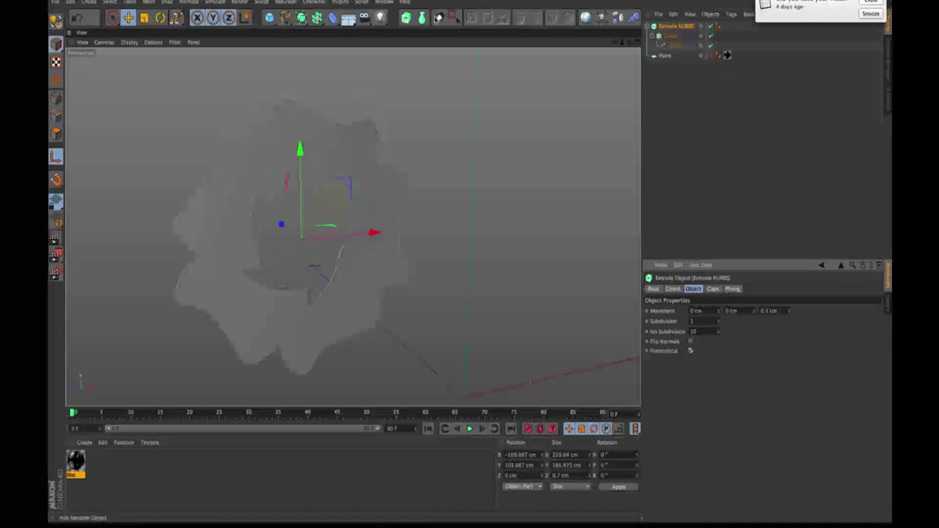
pyautogui.keyDown('alt'); pyautogui.moveTo(275, 149); pyautogui.dragTo(331, 126, button='middle'); pyautogui.keyUp('alt')
pyautogui.keyDown('alt'); pyautogui.moveTo(331, 125); pyautogui.dragTo(359, 139, button='right'); pyautogui.keyUp('alt')
# Render a preview of the blades, and add a Tube primitive oriented along the Z axis.
pyautogui.click(705, 113)
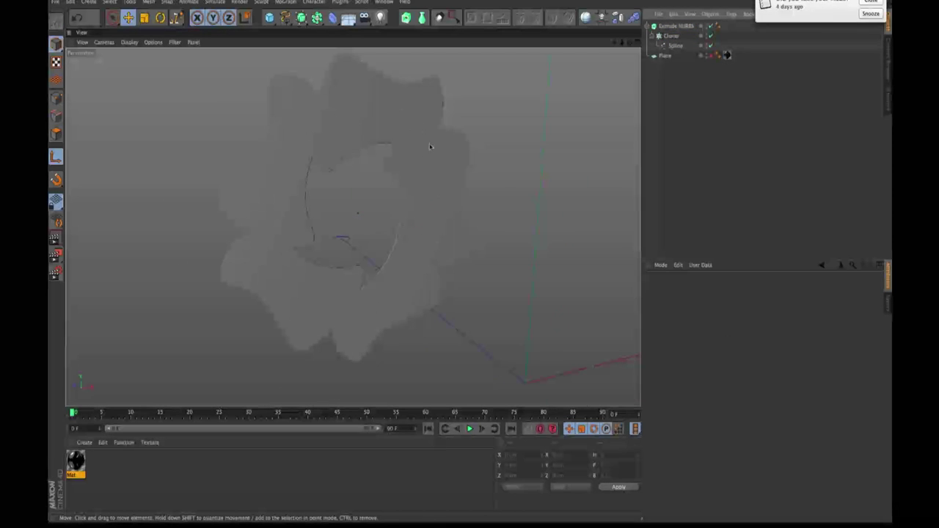
pyautogui.hotkey('ctrl', 'r')
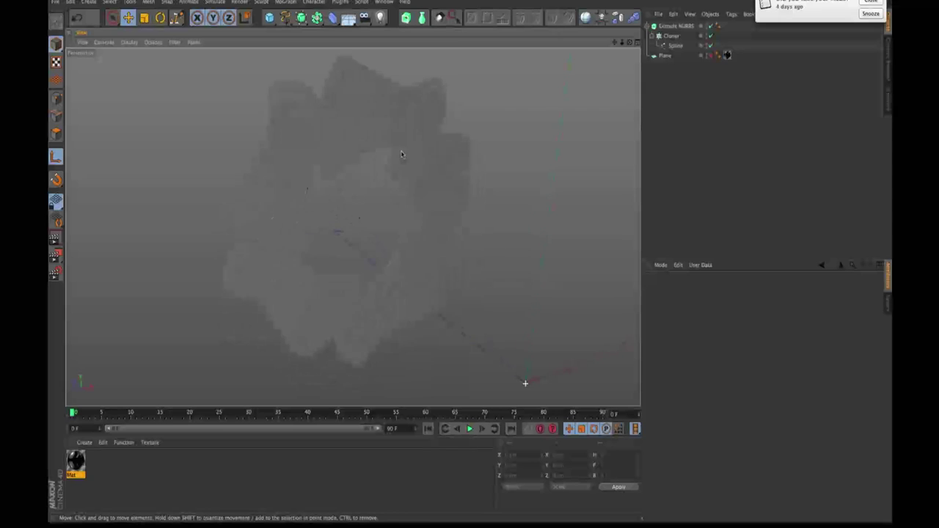
pyautogui.click(345, 19)
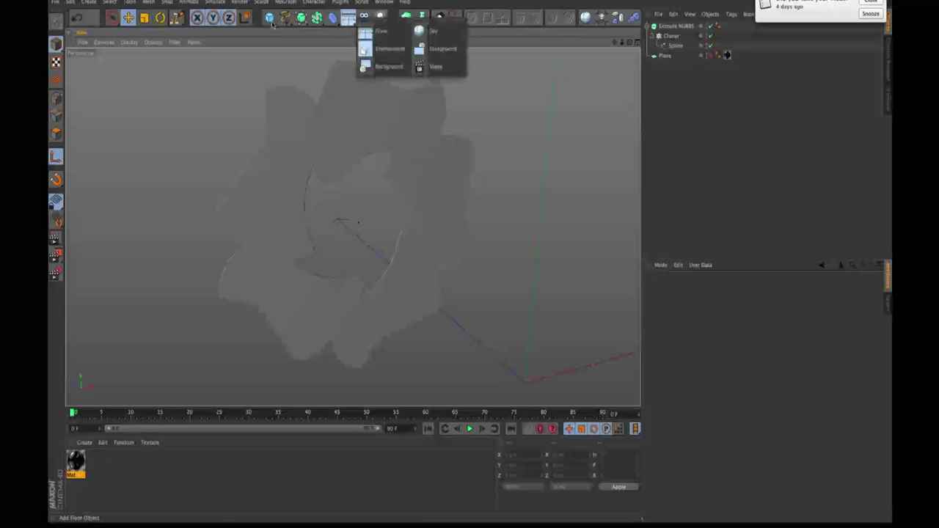
pyautogui.moveTo(270, 18); pyautogui.dragTo(448, 71)
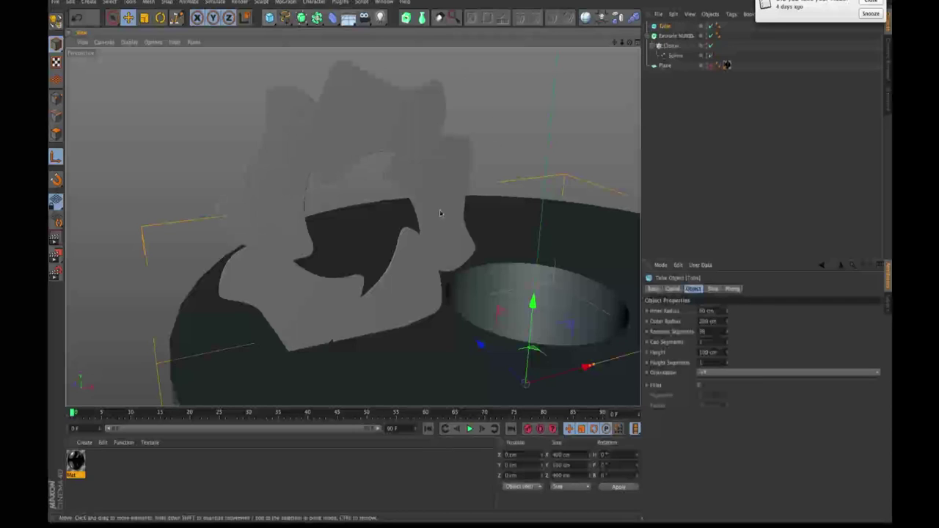
pyautogui.click(719, 374)
pyautogui.click(760, 421)
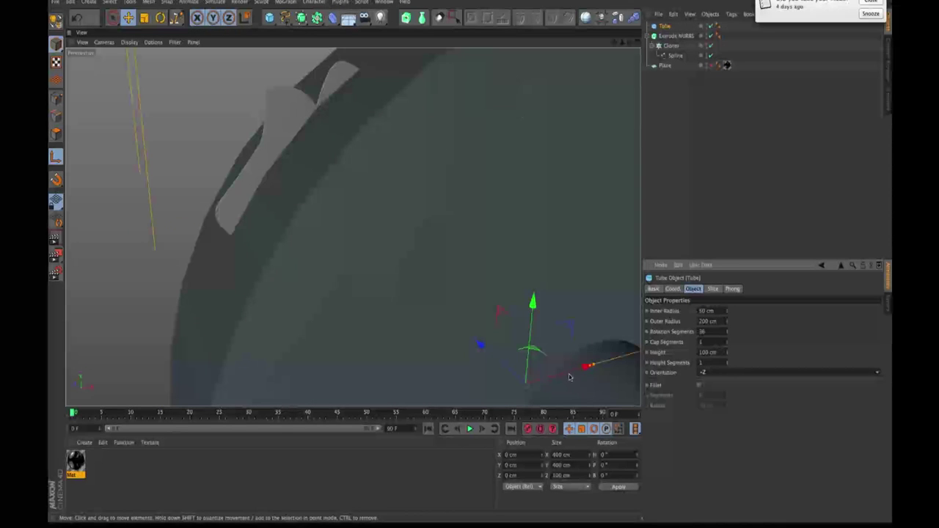
# Transfer the Tube to the position of the Extrude NURBS so it is centred on the blades.
pyautogui.moveTo(586, 366); pyautogui.dragTo(880, 286)
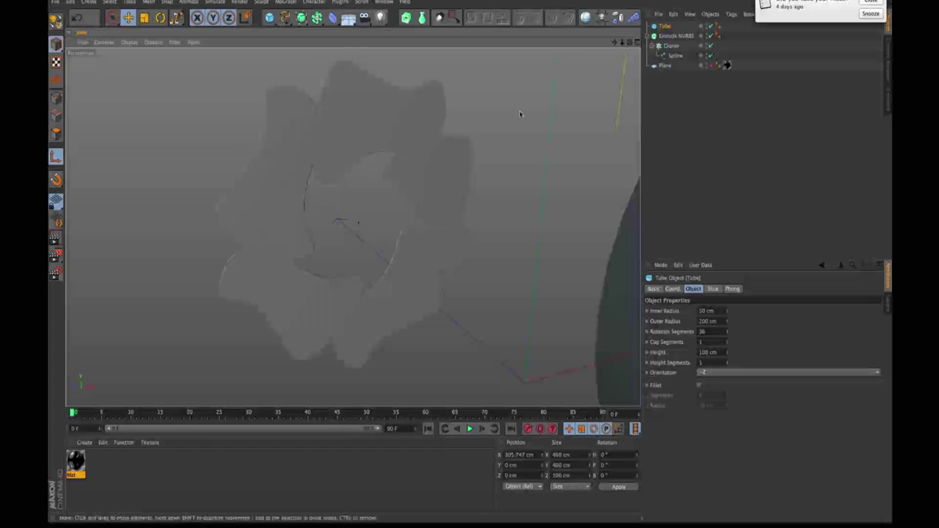
pyautogui.hotkey('shift', 'c')
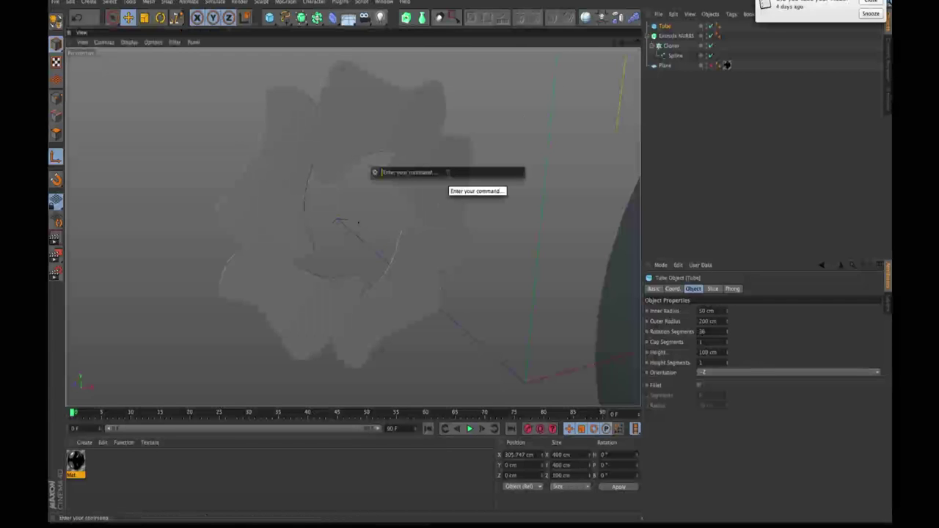
pyautogui.write('transfer')
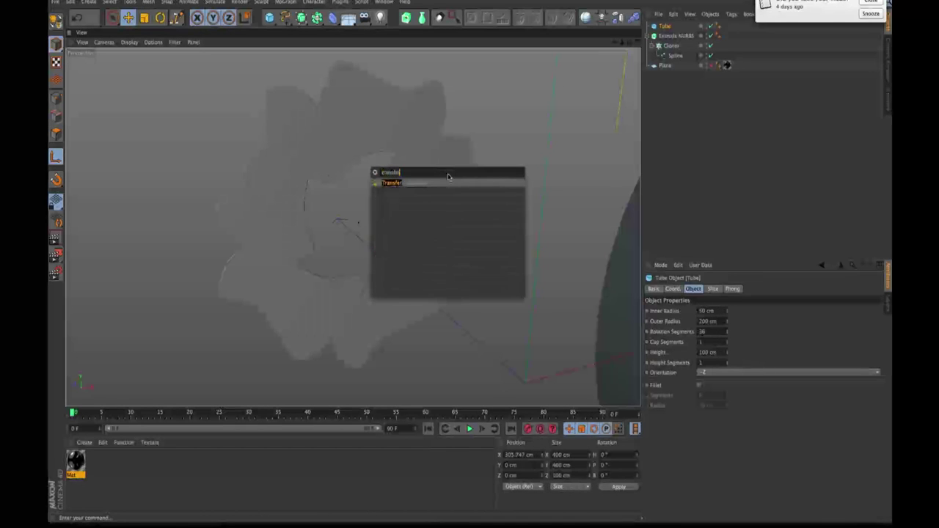
pyautogui.press('Return')
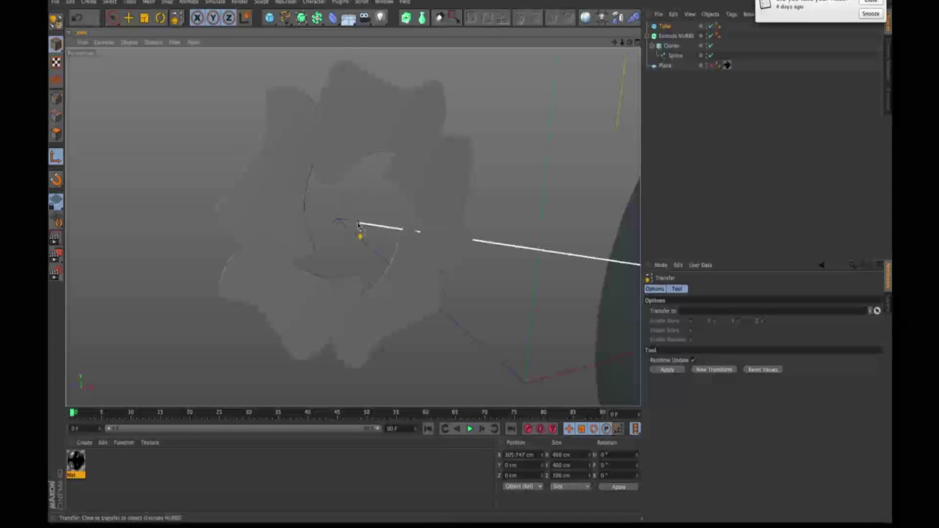
pyautogui.click(360, 226)
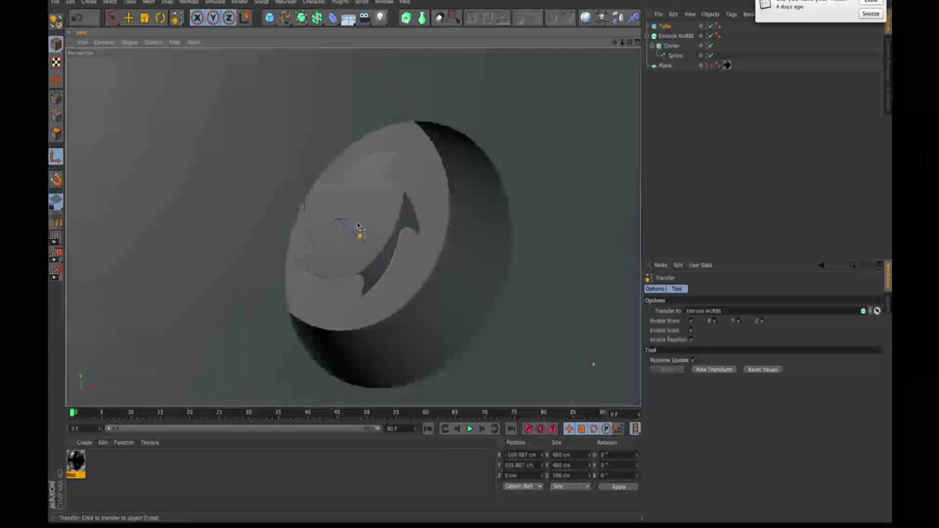
# Reduce the Tube's outer radius to about 55 cm to make it a thin ring around the iris.
pyautogui.keyDown('alt'); pyautogui.moveTo(415, 202); pyautogui.dragTo(379, 263, button='right'); pyautogui.keyUp('alt')
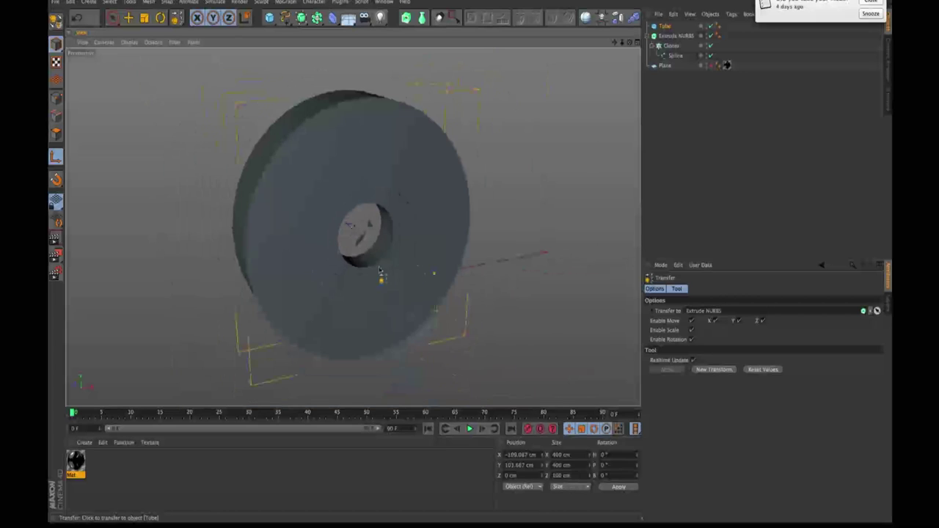
pyautogui.keyDown('alt'); pyautogui.moveTo(394, 183); pyautogui.dragTo(384, 178); pyautogui.keyUp('alt')
pyautogui.keyDown('alt'); pyautogui.moveTo(344, 220); pyautogui.dragTo(374, 226); pyautogui.keyUp('alt')
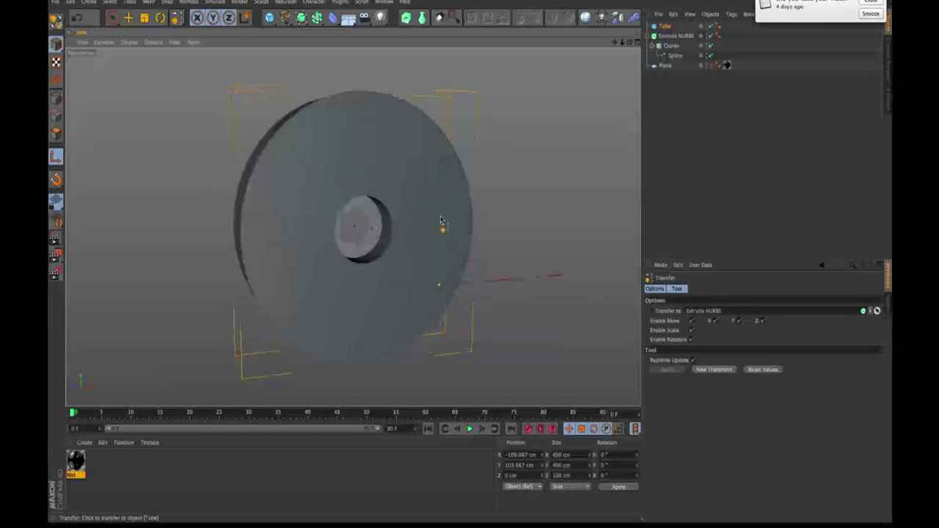
pyautogui.keyDown('alt'); pyautogui.moveTo(442, 219); pyautogui.dragTo(368, 238, button='right'); pyautogui.keyUp('alt')
pyautogui.keyDown('alt'); pyautogui.moveTo(368, 239); pyautogui.dragTo(344, 208); pyautogui.keyUp('alt')
pyautogui.scroll(6, 352, 227)
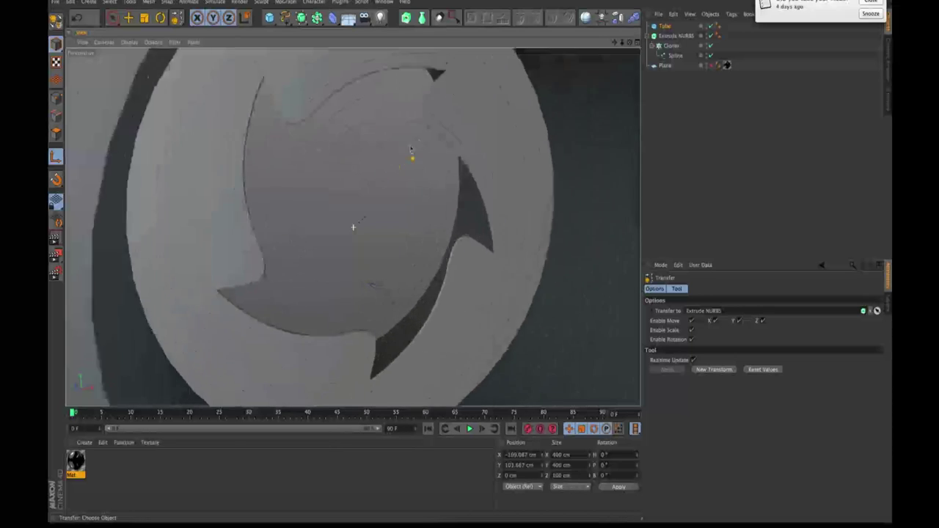
pyautogui.keyDown('alt'); pyautogui.moveTo(399, 201); pyautogui.dragTo(227, 308, button='right'); pyautogui.keyUp('alt')
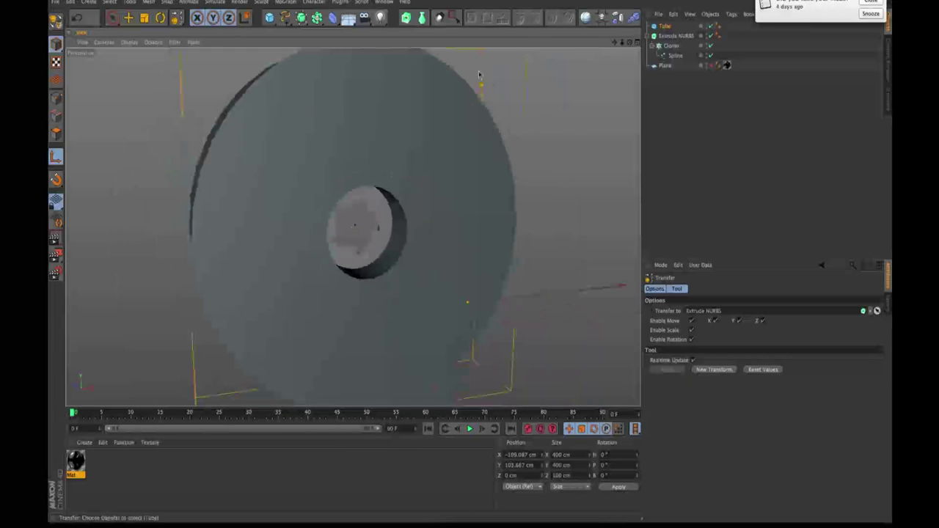
pyautogui.click(666, 25)
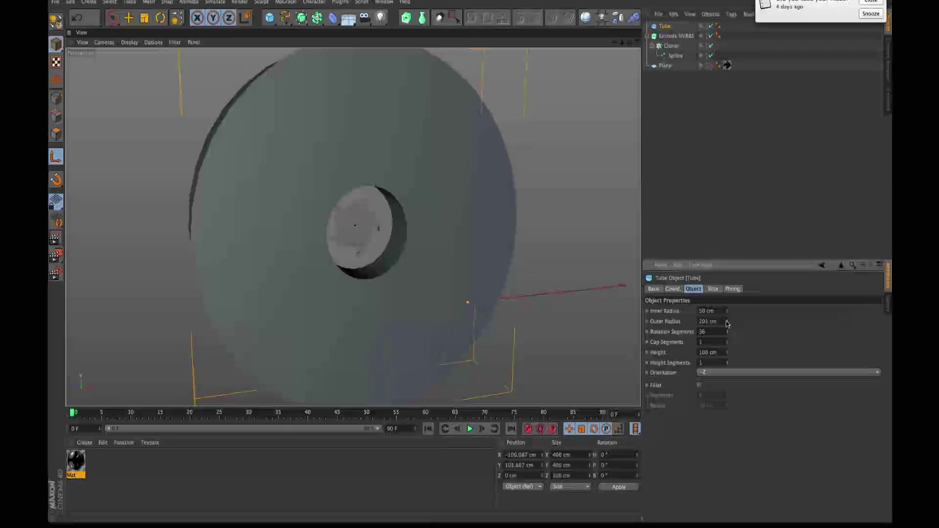
pyautogui.moveTo(726, 322); pyautogui.dragTo(718, 397)
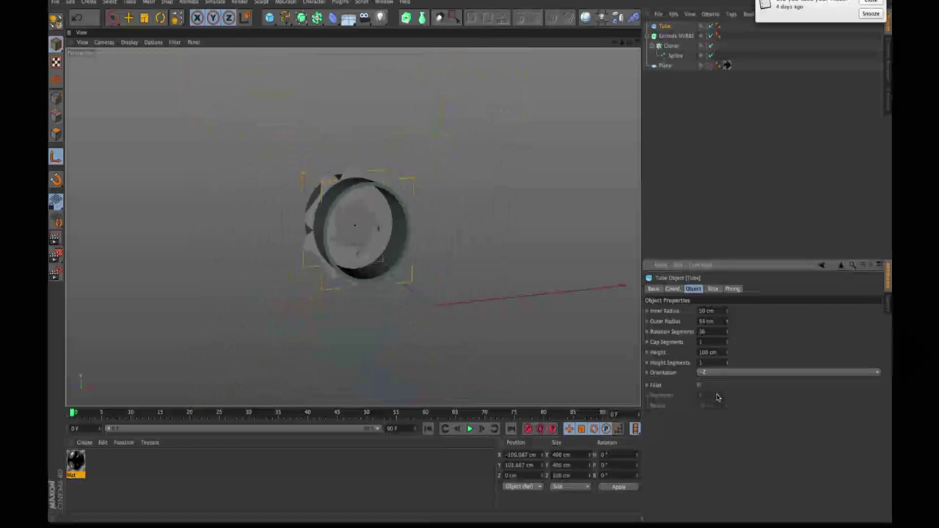
# Open the iris in the front view by raising the Cloner's transform bank rotation to about 53°.
pyautogui.keyDown('alt'); pyautogui.moveTo(416, 212); pyautogui.dragTo(370, 229); pyautogui.keyUp('alt')
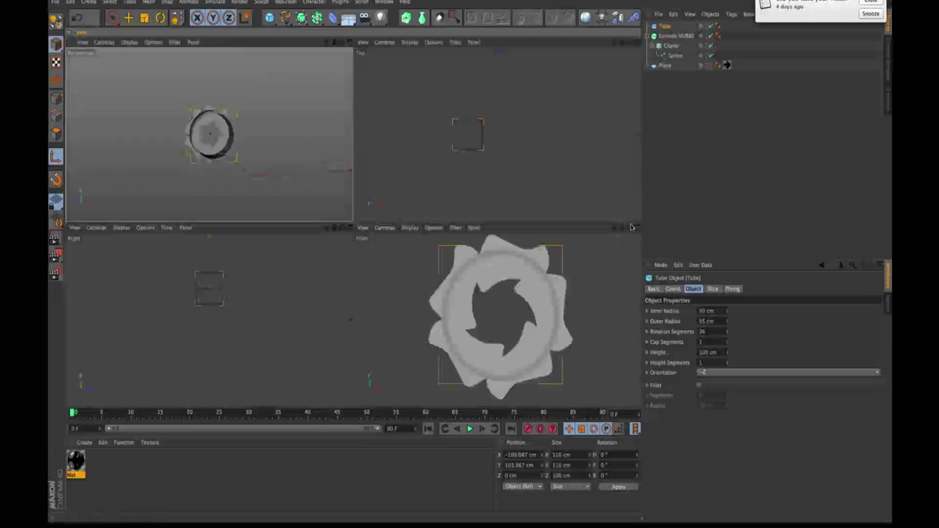
pyautogui.click(635, 229)
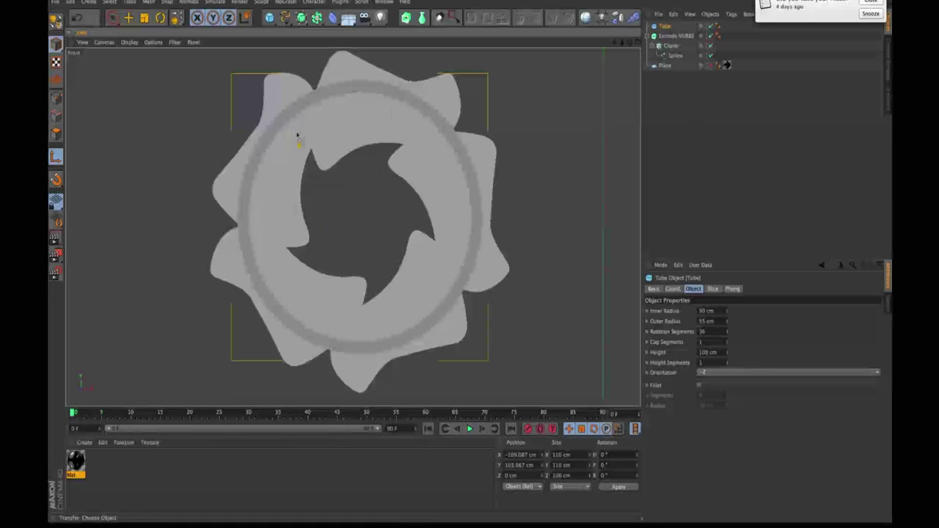
pyautogui.click(679, 122)
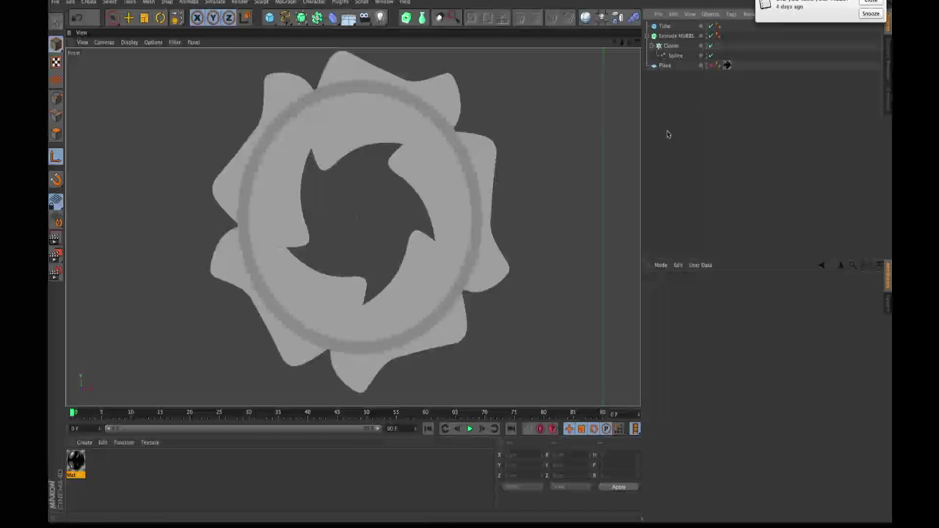
pyautogui.click(671, 45)
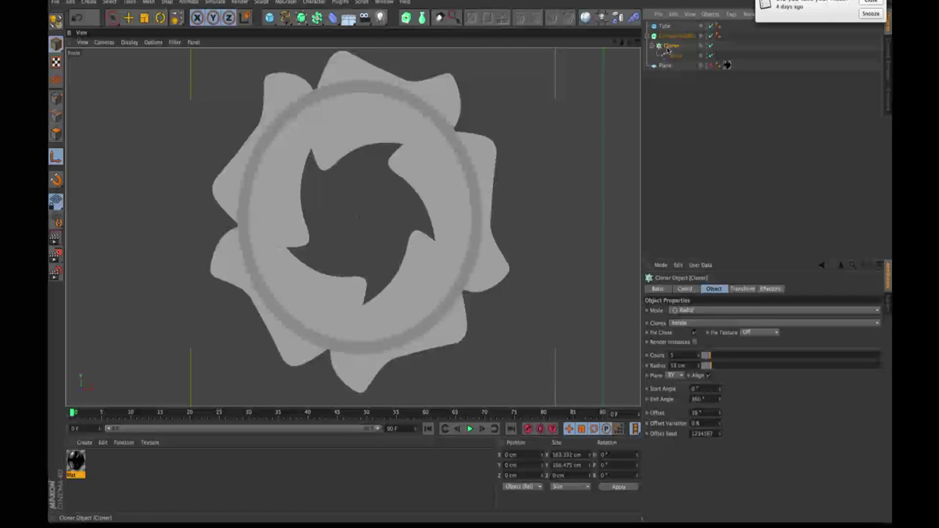
pyautogui.click(743, 288)
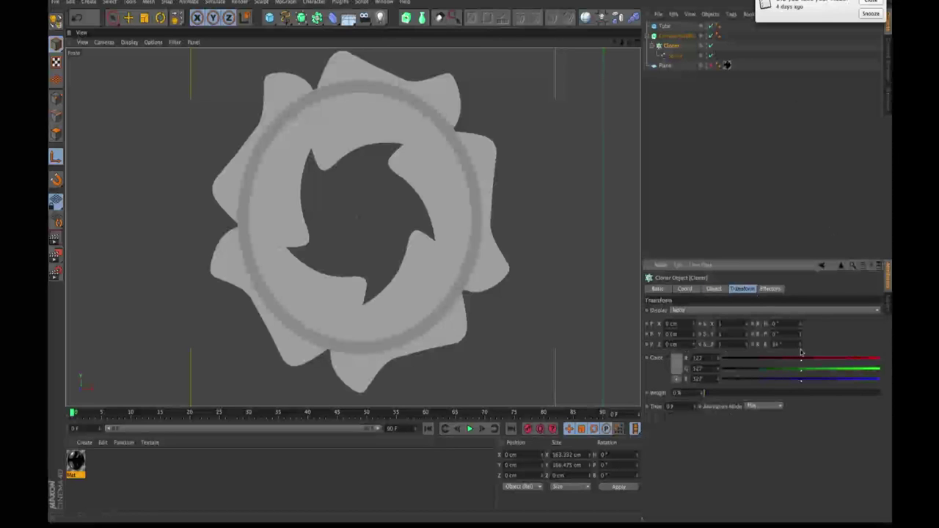
pyautogui.moveTo(800, 348); pyautogui.dragTo(800, 338)
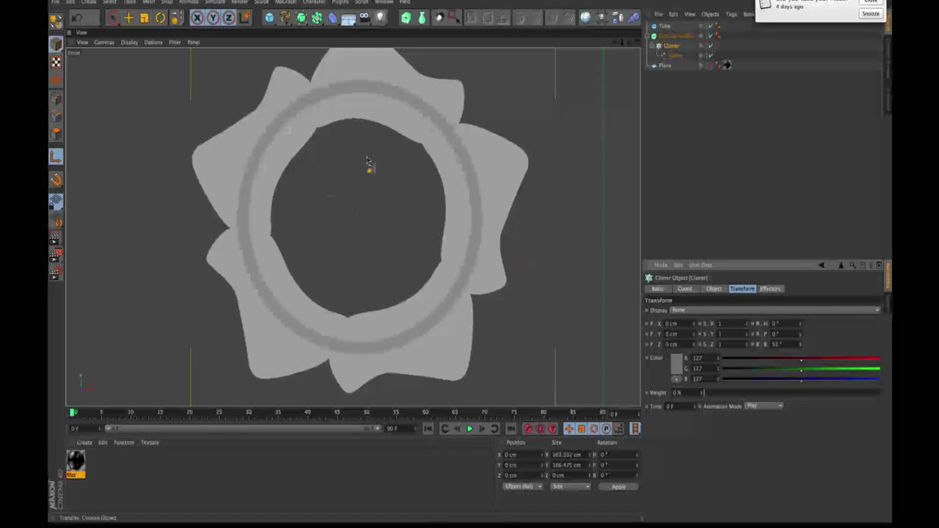
# Scale the Tube down uniformly to an outer radius of about 41.6 cm to match the open iris hole.
pyautogui.click(724, 73)
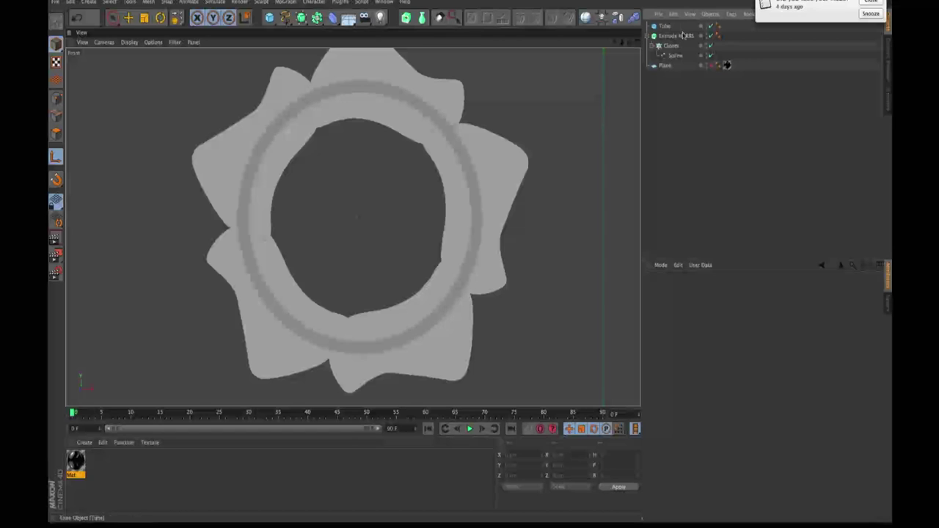
pyautogui.click(667, 27)
pyautogui.press('e')
pyautogui.press('t')
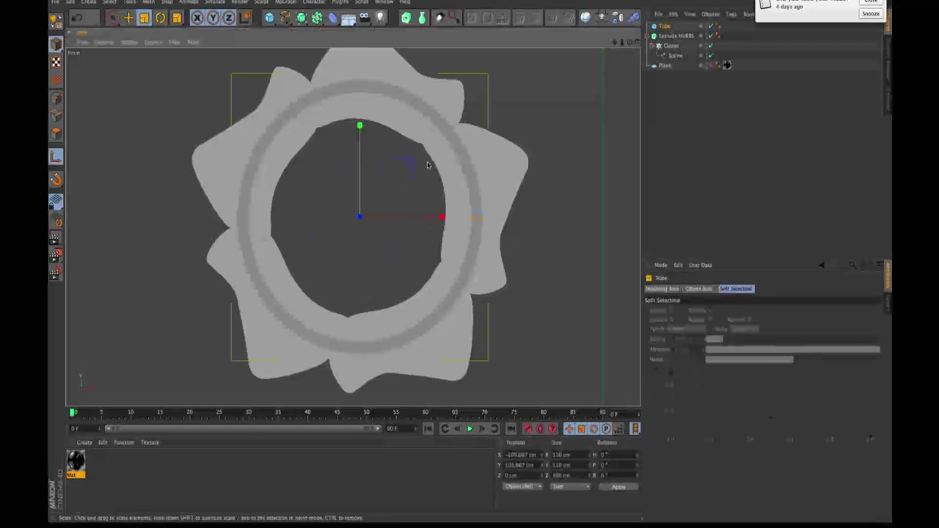
pyautogui.moveTo(428, 163); pyautogui.dragTo(344, 206)
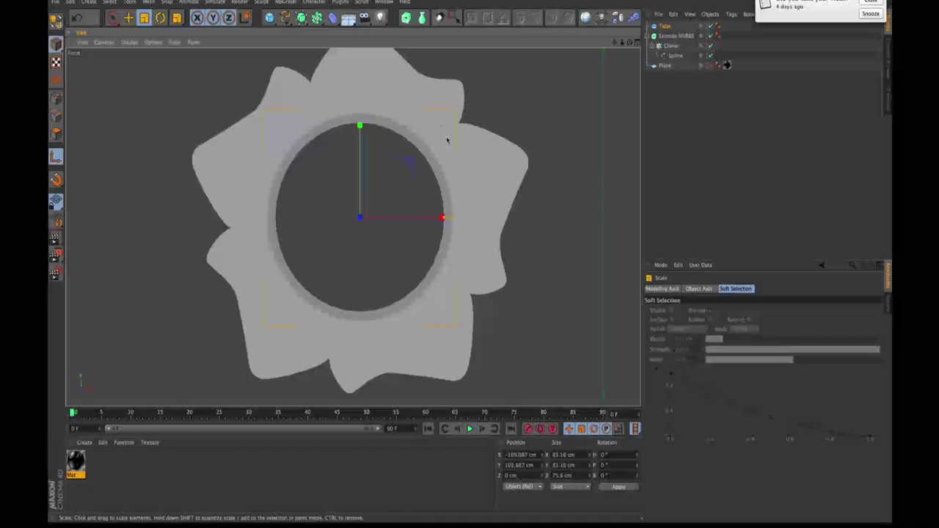
# Partly close the iris by lowering the Cloner's bank rotation to 21°, and disable the Tube.
pyautogui.click(671, 46)
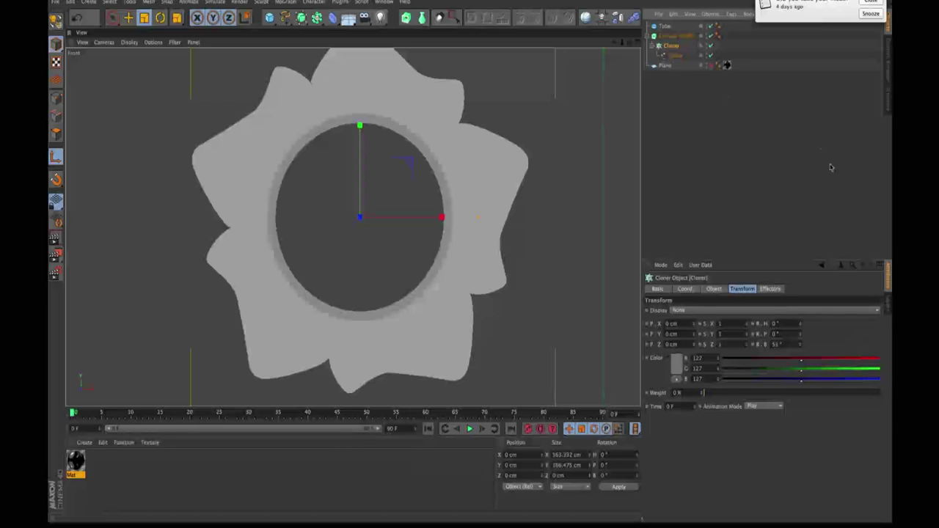
pyautogui.moveTo(800, 344)
pyautogui.mouseDown()
pyautogui.moveTo(800, 370)
pyautogui.moveTo(804, 364)
pyautogui.mouseUp()
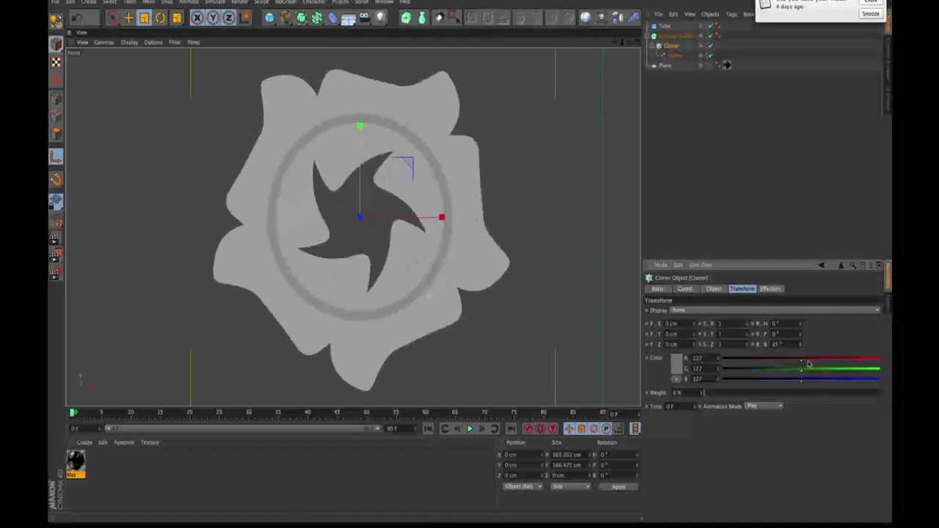
pyautogui.click(668, 101)
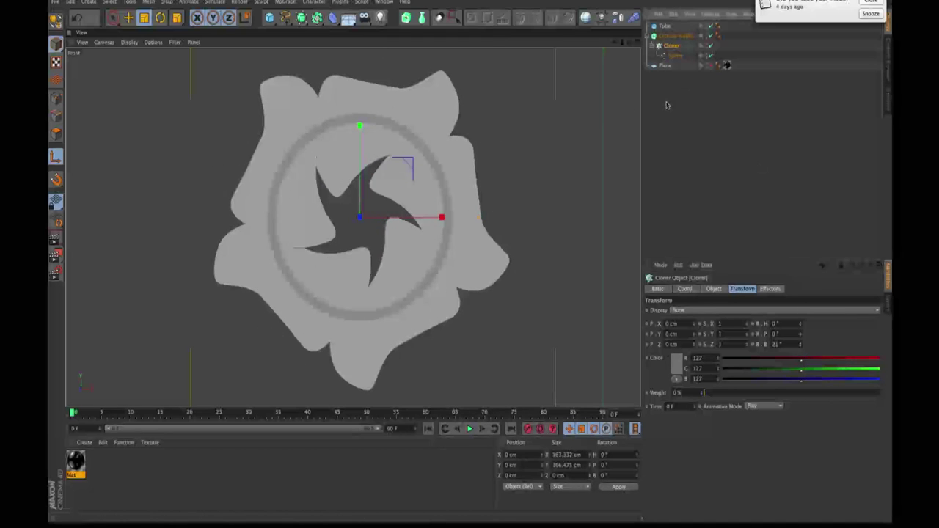
pyautogui.click(665, 27)
pyautogui.click(710, 28)
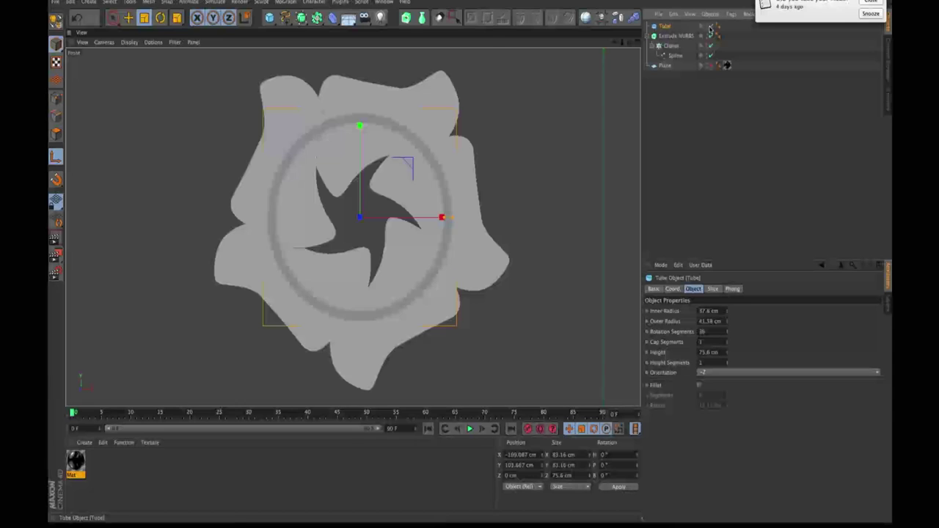
# Examine the blades' depth and overlap from the side and in the perspective view.
pyautogui.press('F5')
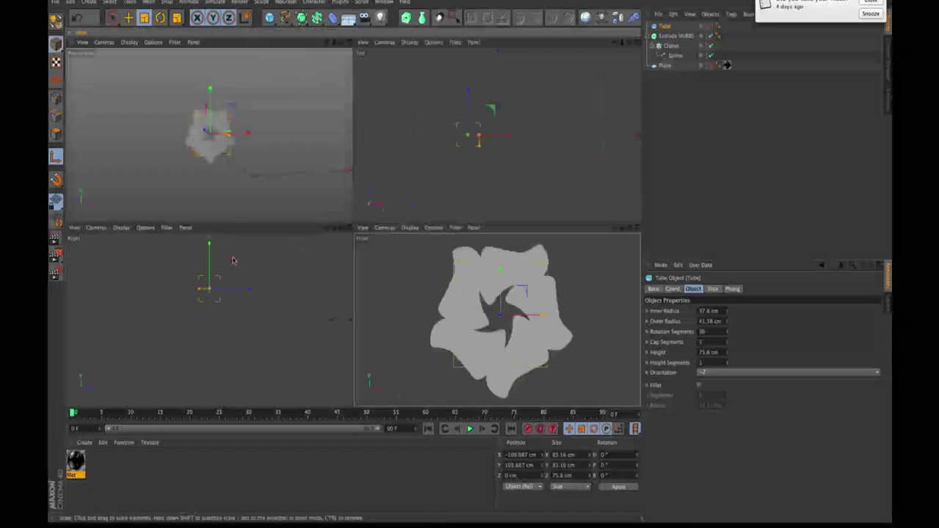
pyautogui.press('F3')
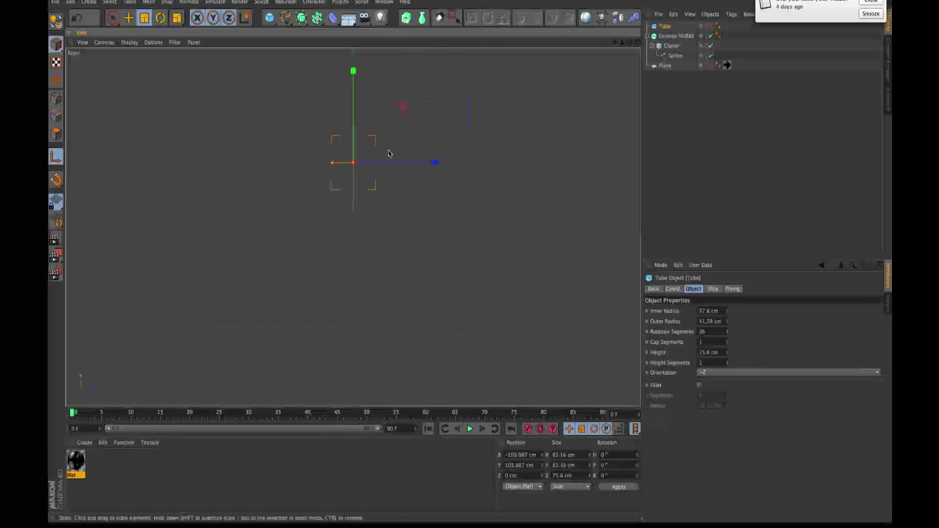
pyautogui.keyDown('alt'); pyautogui.moveTo(418, 111); pyautogui.dragTo(409, 184, button='middle'); pyautogui.keyUp('alt')
pyautogui.keyDown('alt'); pyautogui.moveTo(409, 184); pyautogui.dragTo(413, 248, button='right'); pyautogui.keyUp('alt')
pyautogui.keyDown('alt'); pyautogui.moveTo(428, 271); pyautogui.dragTo(456, 170, button='middle'); pyautogui.keyUp('alt')
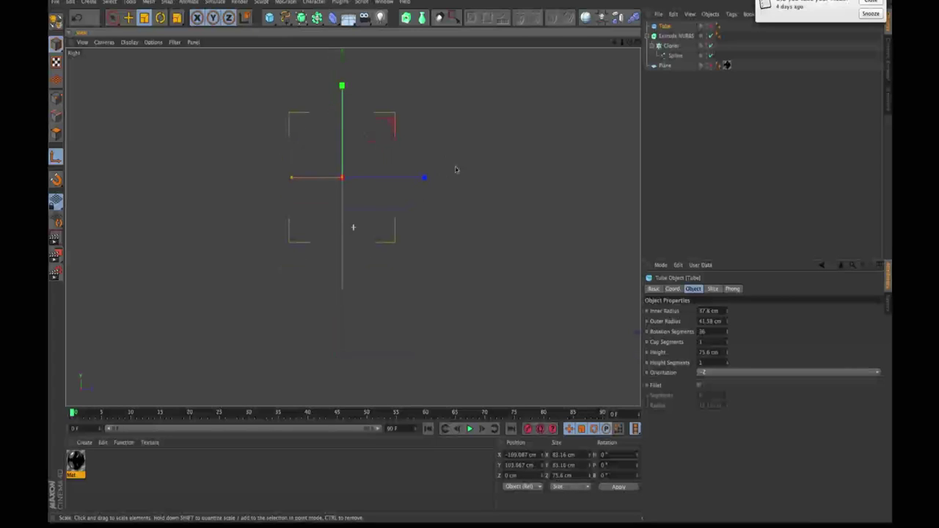
pyautogui.keyDown('alt'); pyautogui.moveTo(422, 126); pyautogui.dragTo(432, 256, button='right'); pyautogui.keyUp('alt')
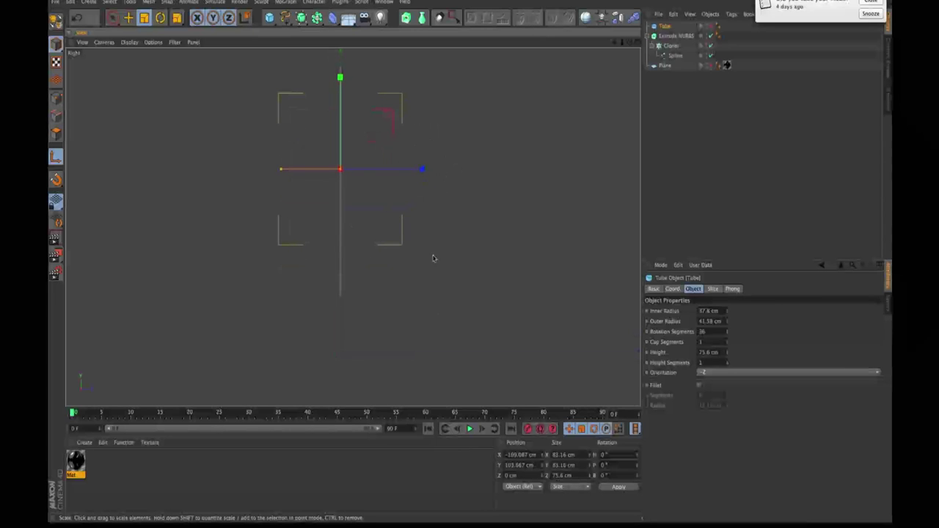
pyautogui.keyDown('alt'); pyautogui.moveTo(445, 110); pyautogui.dragTo(445, 149, button='middle'); pyautogui.keyUp('alt')
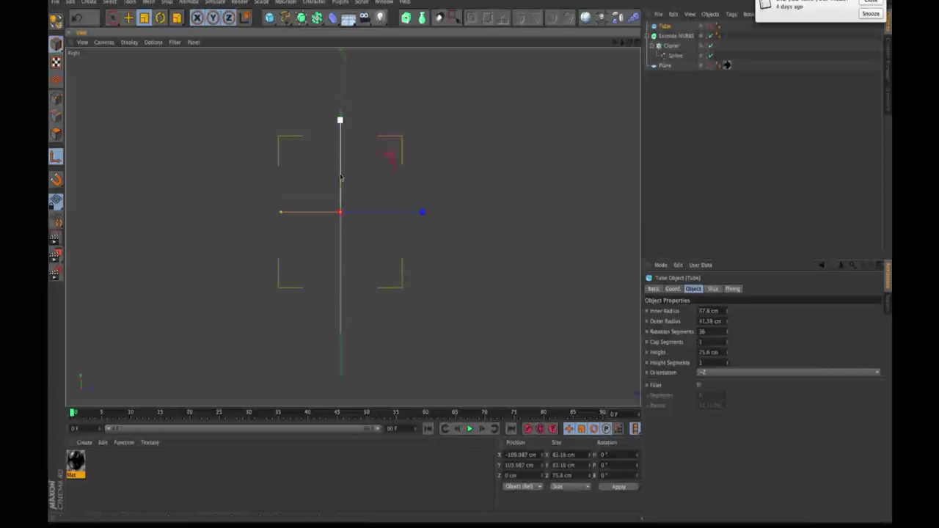
pyautogui.click(637, 43)
pyautogui.scroll(3, 242, 142)
pyautogui.keyDown('alt'); pyautogui.moveTo(241, 143); pyautogui.dragTo(184, 146); pyautogui.keyUp('alt')
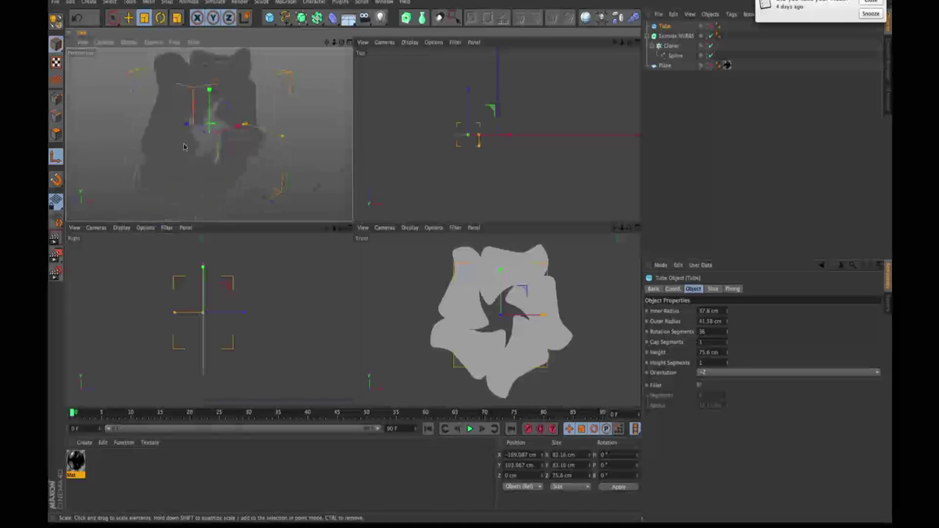
# Add a MoGraph Step effector to the Cloner that holds the iris blades.
pyautogui.scroll(5, 184, 147)
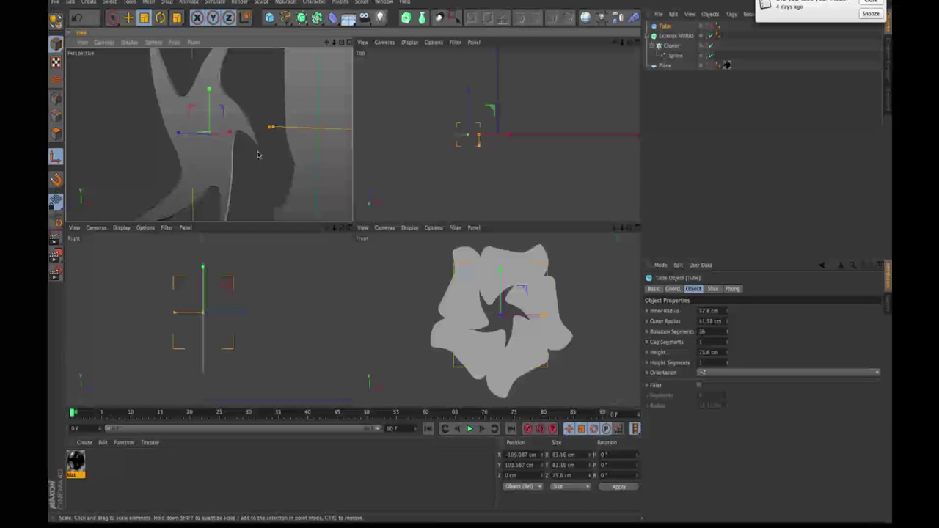
pyautogui.scroll(5, 273, 157)
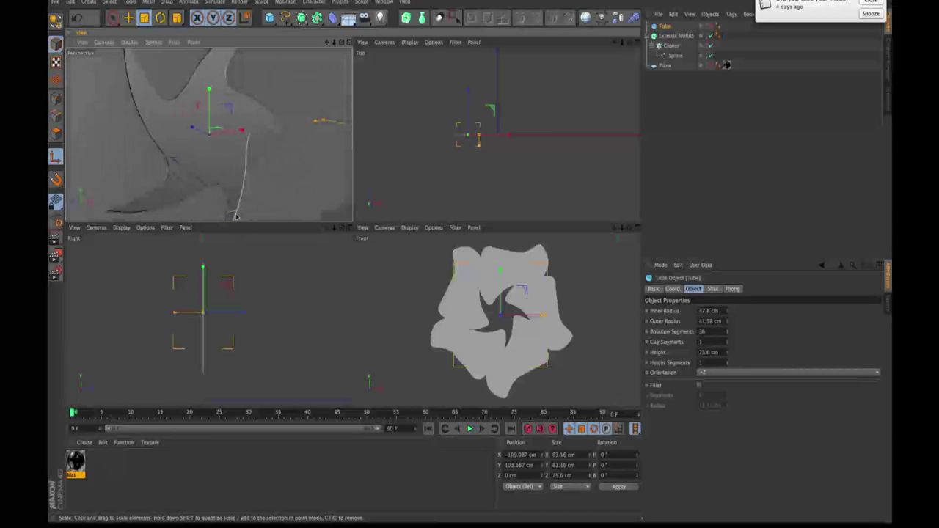
pyautogui.scroll(2, 233, 211)
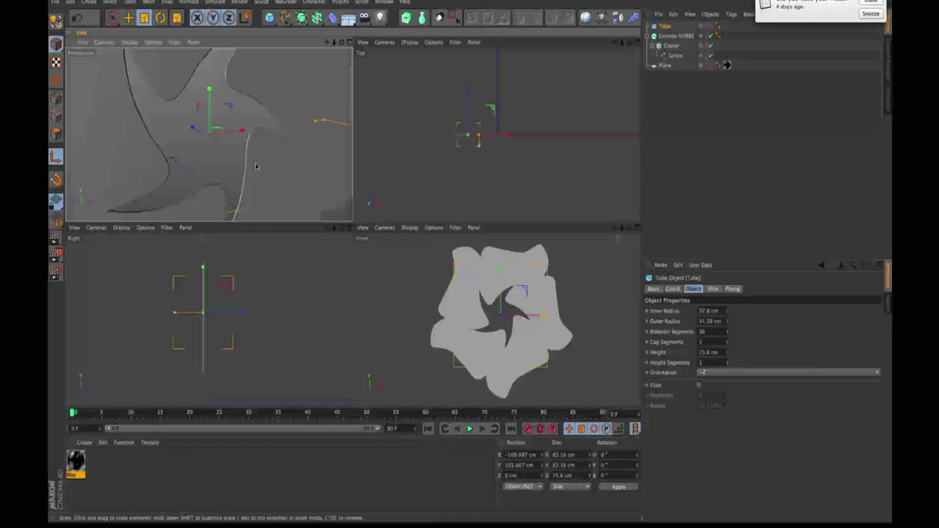
pyautogui.click(670, 47)
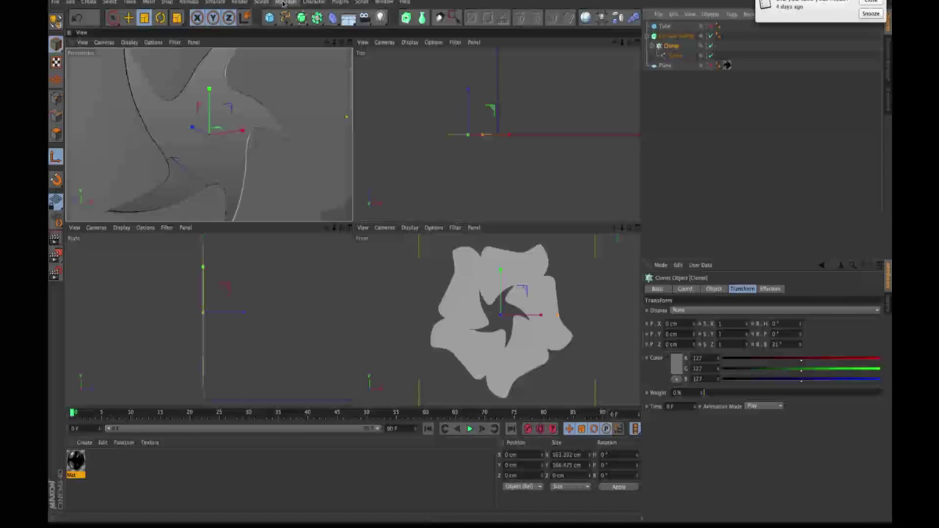
pyautogui.click(283, 3)
pyautogui.moveTo(292, 16)
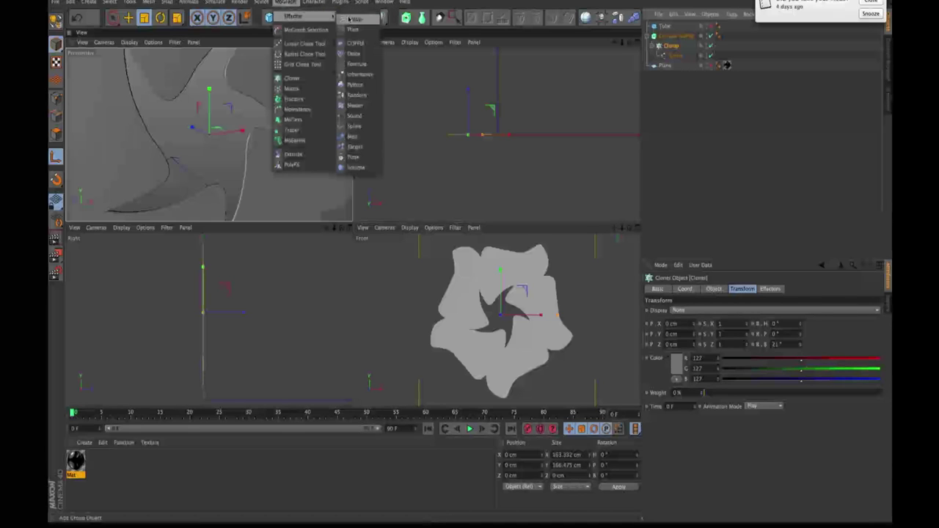
pyautogui.click(353, 137)
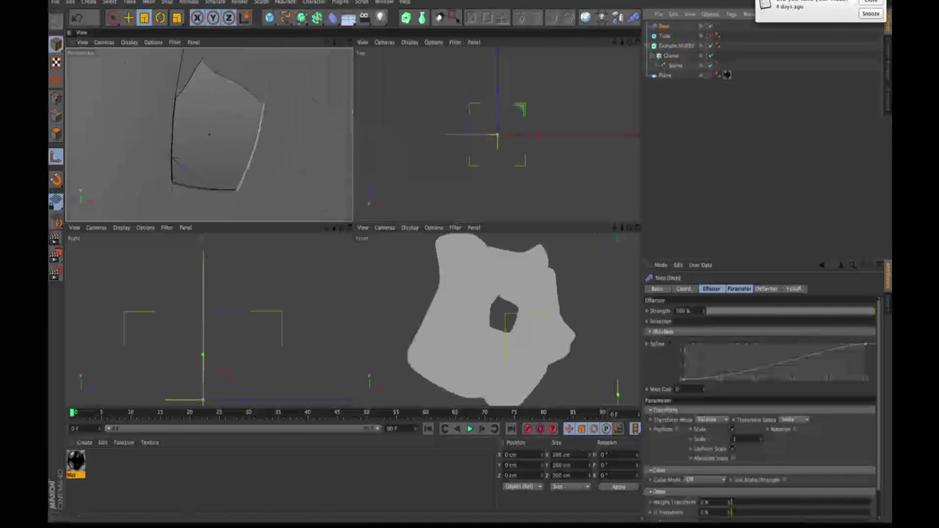
# Turn off the Step effector's Scale influence so the blades keep a uniform size.
pyautogui.click(671, 55)
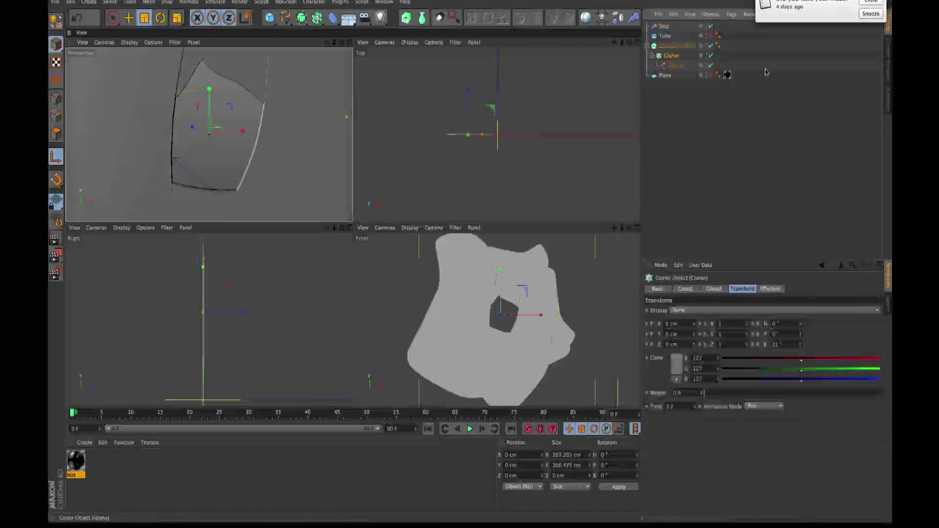
pyautogui.click(714, 288)
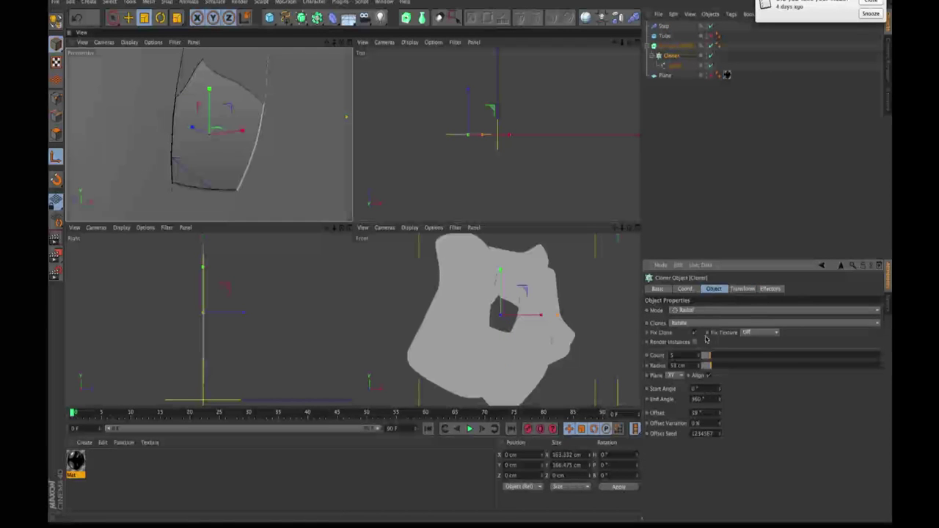
pyautogui.click(663, 25)
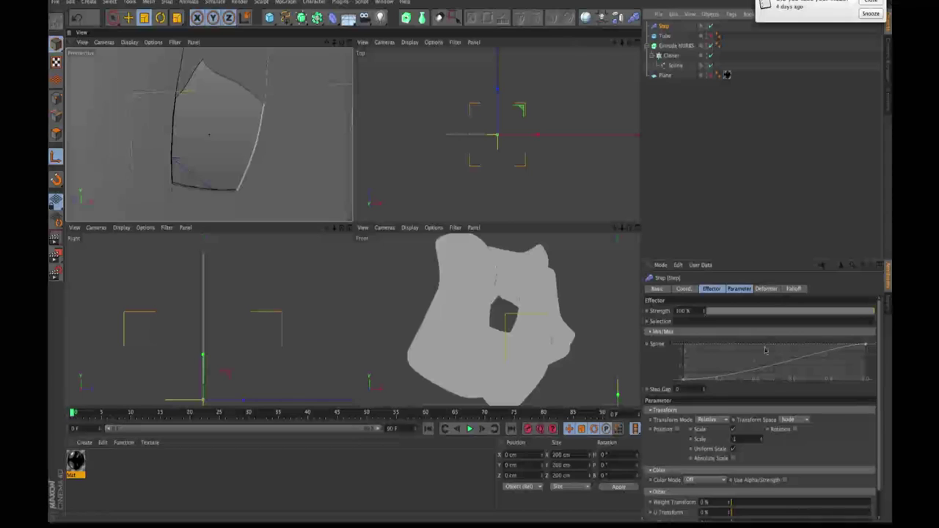
pyautogui.click(689, 289)
pyautogui.click(744, 290)
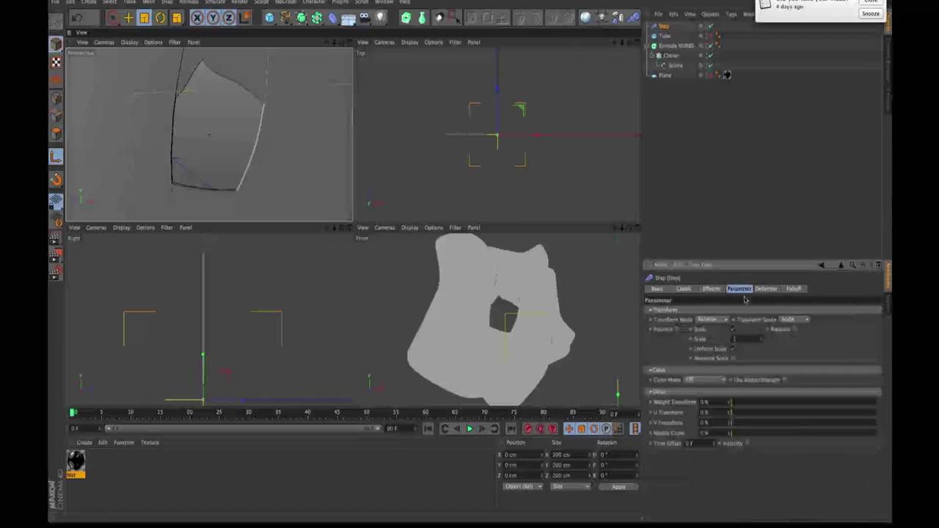
pyautogui.click(732, 331)
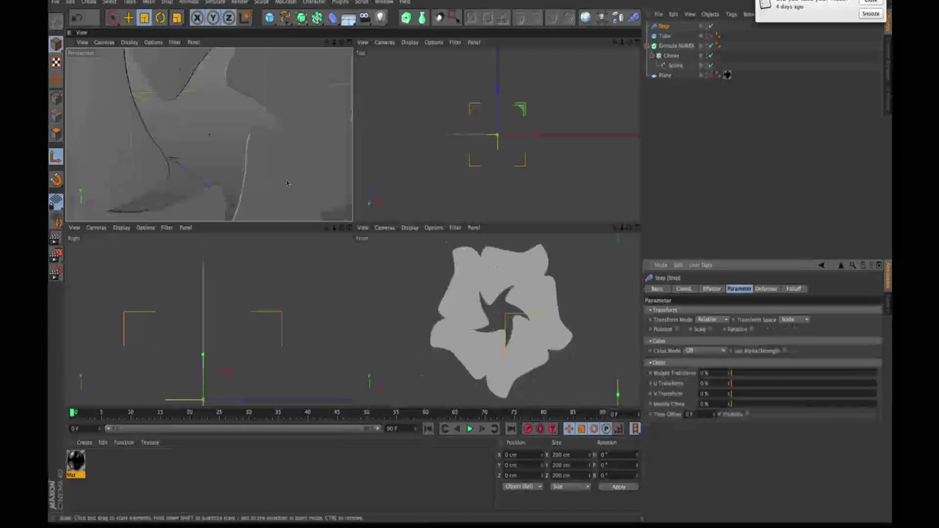
# Enable the Step effector's Position influence and set its Z offset to -2 cm.
pyautogui.click(676, 330)
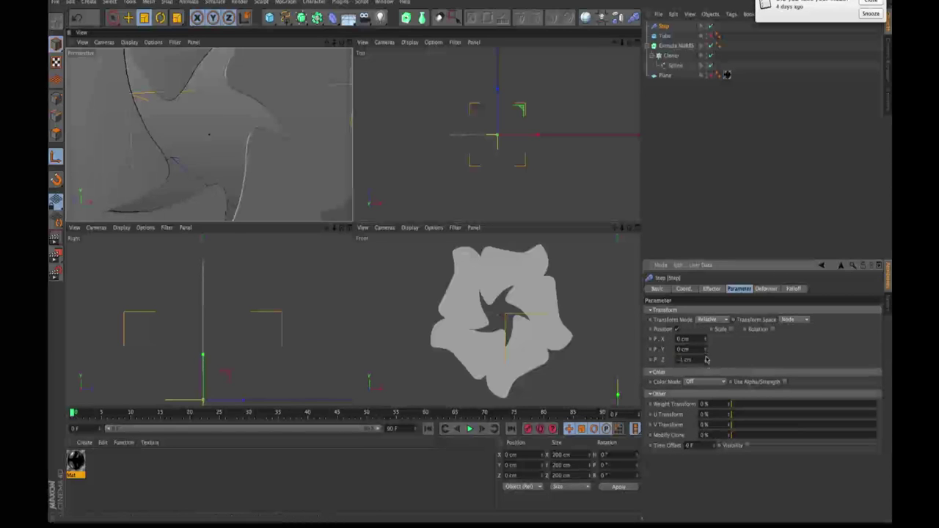
pyautogui.moveTo(707, 360); pyautogui.dragTo(707, 342)
pyautogui.keyDown('alt'); pyautogui.moveTo(260, 126); pyautogui.dragTo(634, 208); pyautogui.keyUp('alt')
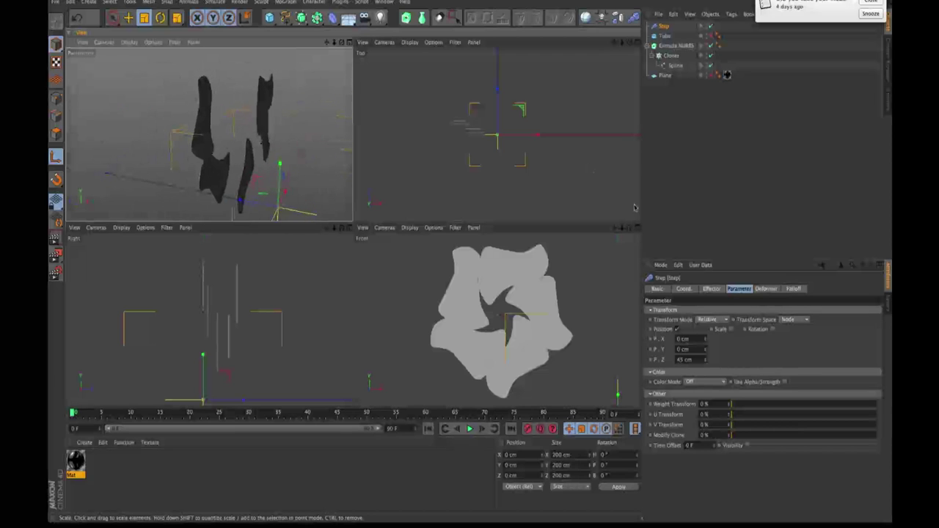
pyautogui.moveTo(705, 363)
pyautogui.mouseDown()
pyautogui.moveTo(718, 317)
pyautogui.moveTo(711, 355)
pyautogui.moveTo(709, 322)
pyautogui.moveTo(710, 364)
pyautogui.moveTo(712, 332)
pyautogui.mouseUp()
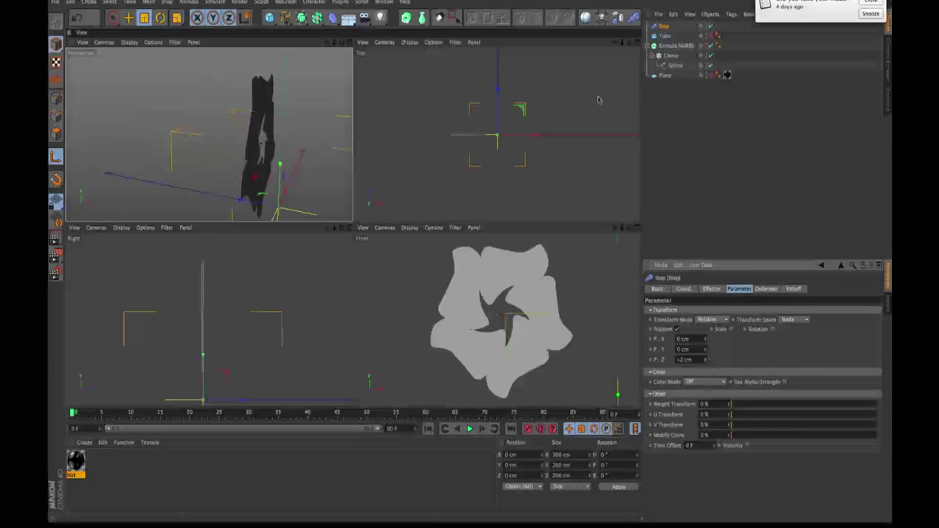
# Maximize the Right view on the blades' edges and switch it to a shaded display mode.
pyautogui.click(350, 227)
pyautogui.scroll(10, 352, 227)
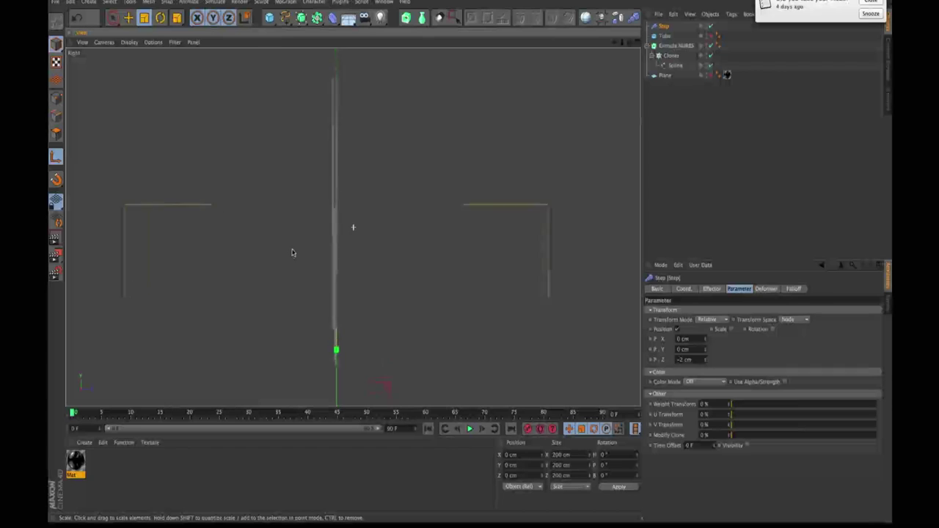
pyautogui.keyDown('alt'); pyautogui.moveTo(388, 204); pyautogui.dragTo(426, 296, button='middle'); pyautogui.keyUp('alt')
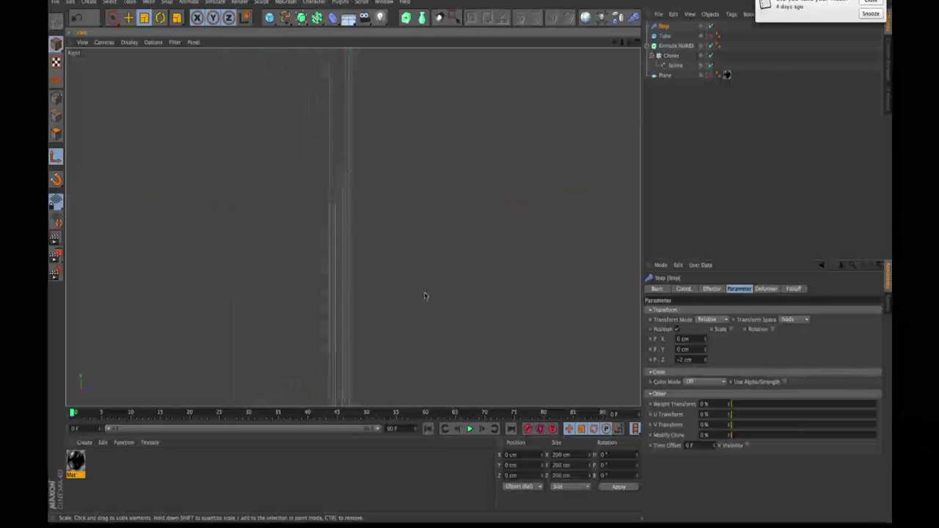
pyautogui.keyDown('alt'); pyautogui.moveTo(425, 296); pyautogui.dragTo(434, 212, button='right'); pyautogui.keyUp('alt')
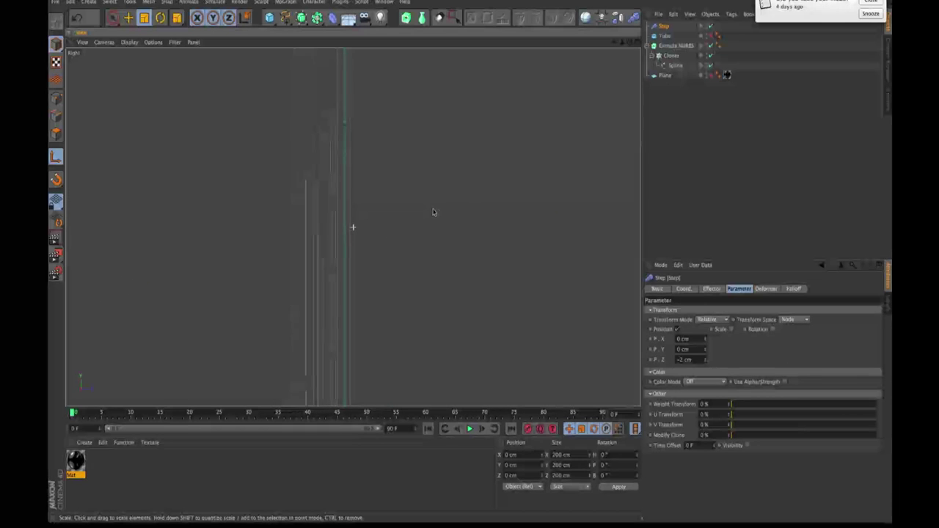
pyautogui.click(129, 41)
pyautogui.click(155, 57)
pyautogui.keyDown('alt'); pyautogui.moveTo(367, 215); pyautogui.dragTo(394, 176, button='middle'); pyautogui.keyUp('alt')
pyautogui.keyDown('alt'); pyautogui.moveTo(394, 176); pyautogui.dragTo(433, 272, button='right'); pyautogui.keyUp('alt')
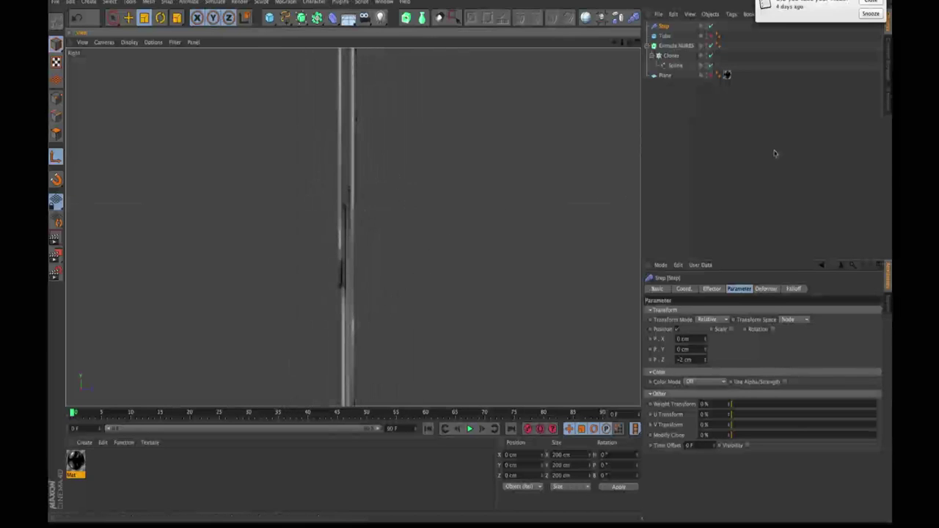
# Set the Step effector's Z position offset to -5 cm and inspect the blade spacing from the side.
pyautogui.moveTo(705, 360); pyautogui.dragTo(705, 363)
pyautogui.keyDown('alt'); pyautogui.moveTo(427, 151); pyautogui.dragTo(403, 169, button='right'); pyautogui.keyUp('alt')
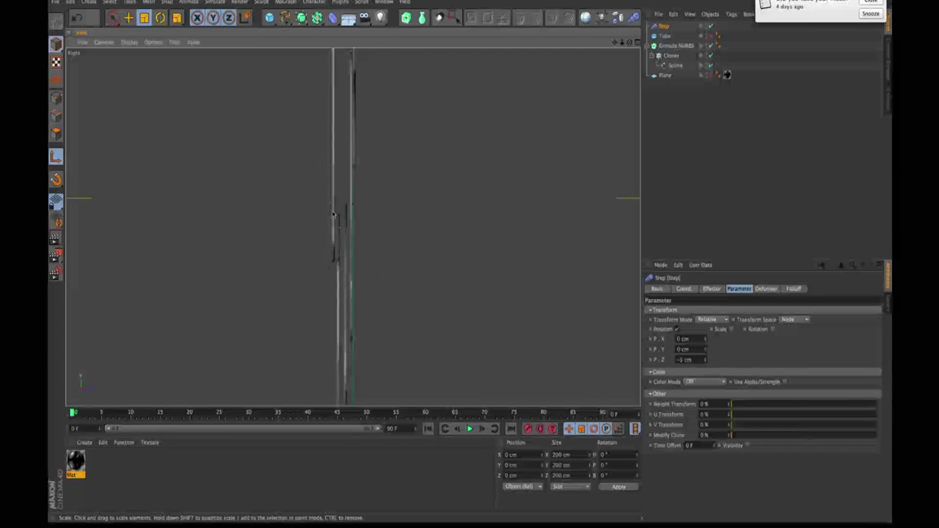
pyautogui.keyDown('alt'); pyautogui.moveTo(353, 227); pyautogui.dragTo(359, 159, button='right'); pyautogui.keyUp('alt')
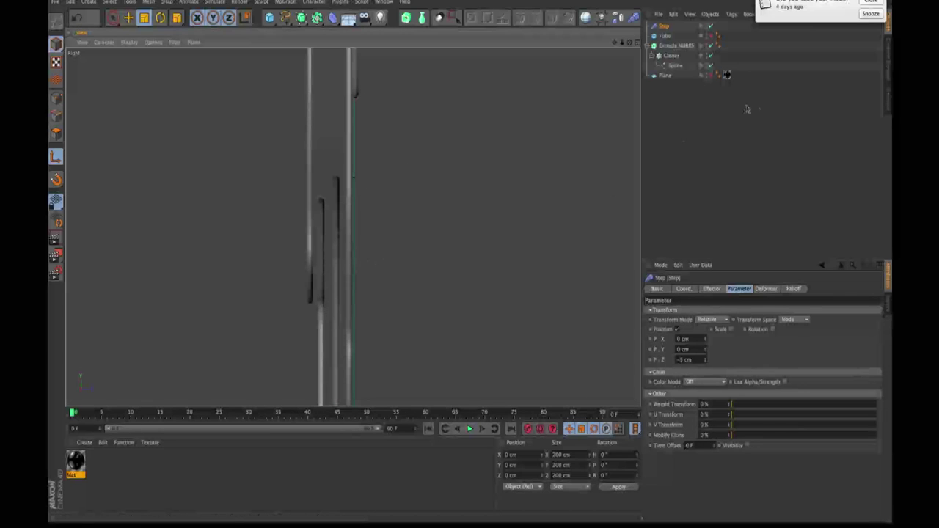
# Apply Zero X (Tangent) to the start point of the Step effector's spline curve.
pyautogui.click(711, 289)
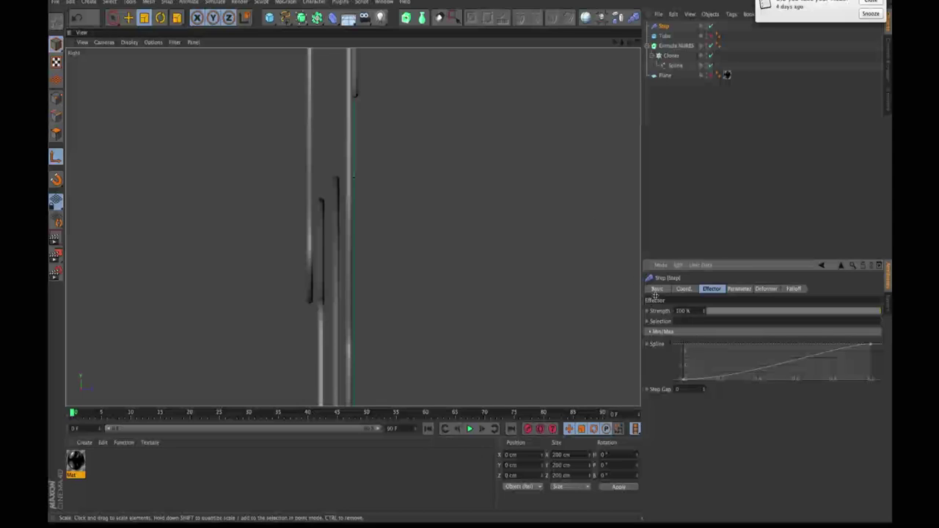
pyautogui.click(683, 380)
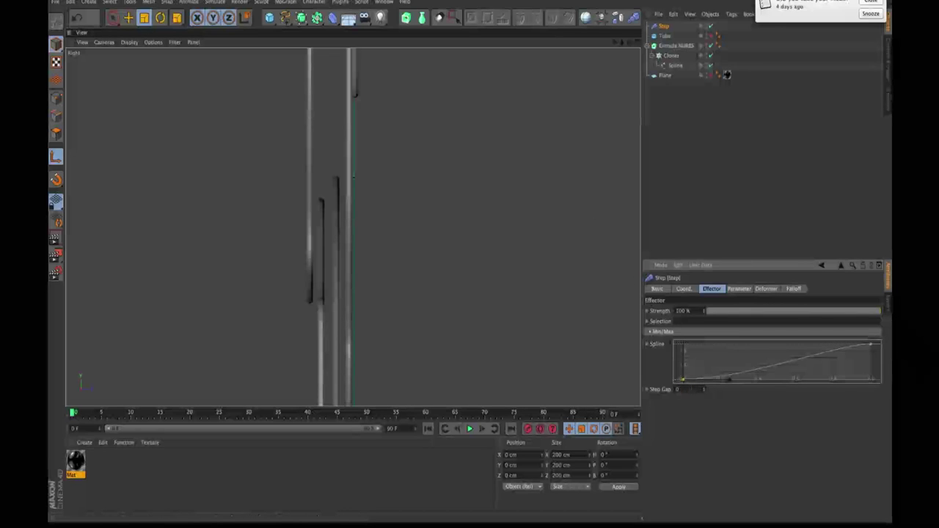
pyautogui.rightClick(683, 381)
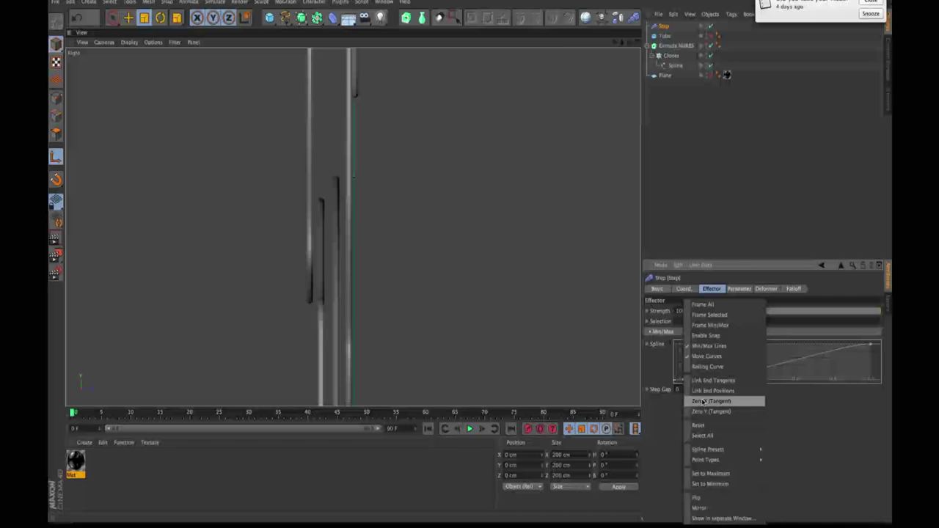
pyautogui.click(710, 402)
# Flatten the tangent at the end point of the Step effector's spline with Zero X (Tangent), making the curve linear.
pyautogui.rightClick(872, 347)
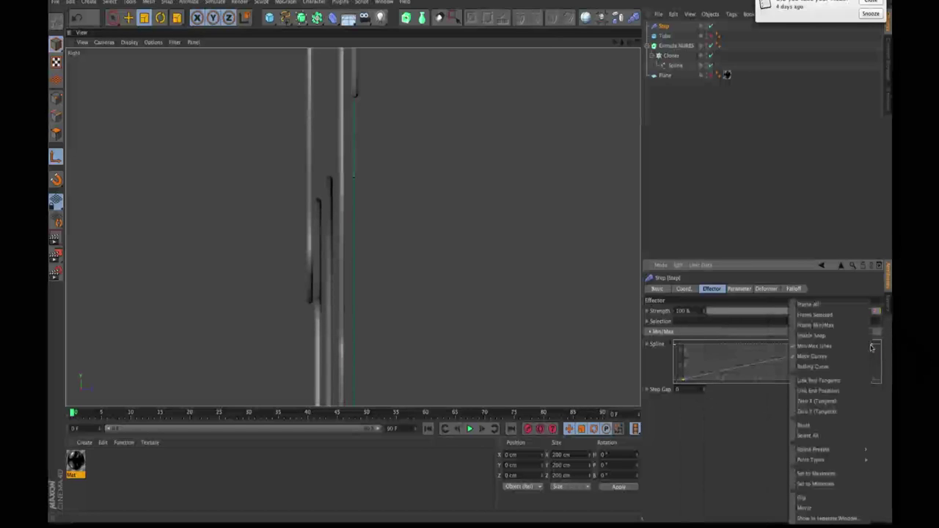
pyautogui.click(828, 399)
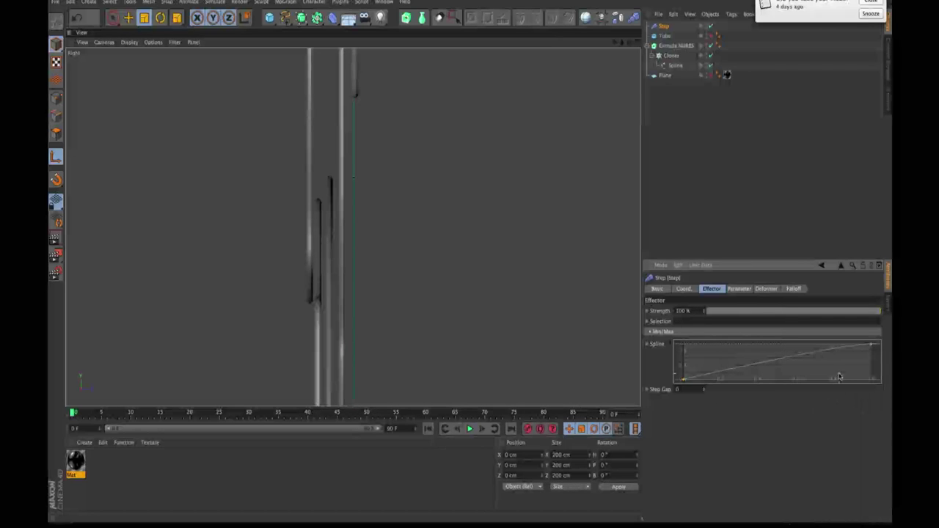
pyautogui.rightClick(872, 346)
pyautogui.click(827, 400)
pyautogui.rightClick(871, 346)
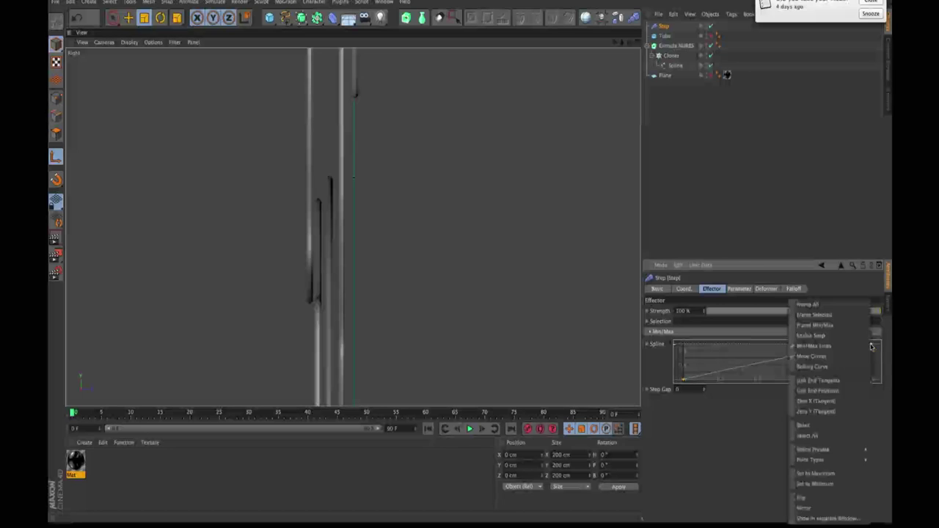
pyautogui.click(829, 401)
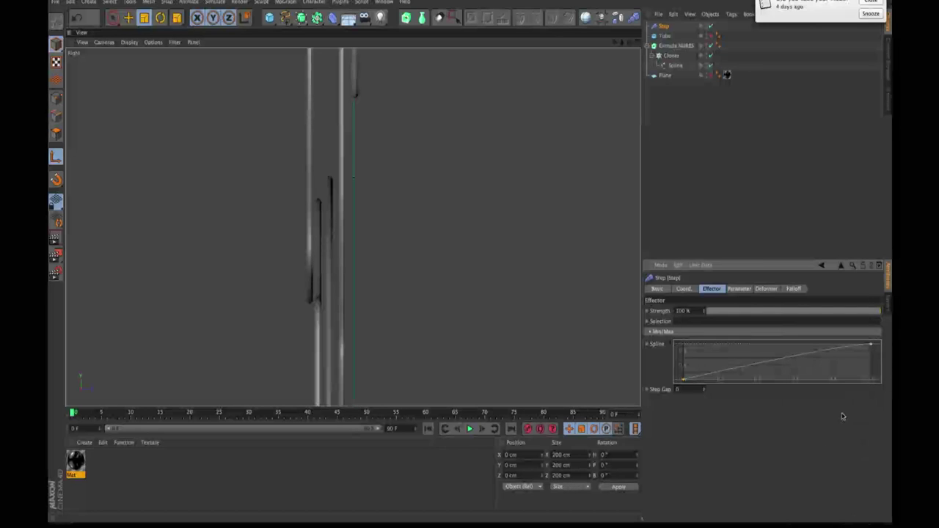
pyautogui.rightClick(872, 346)
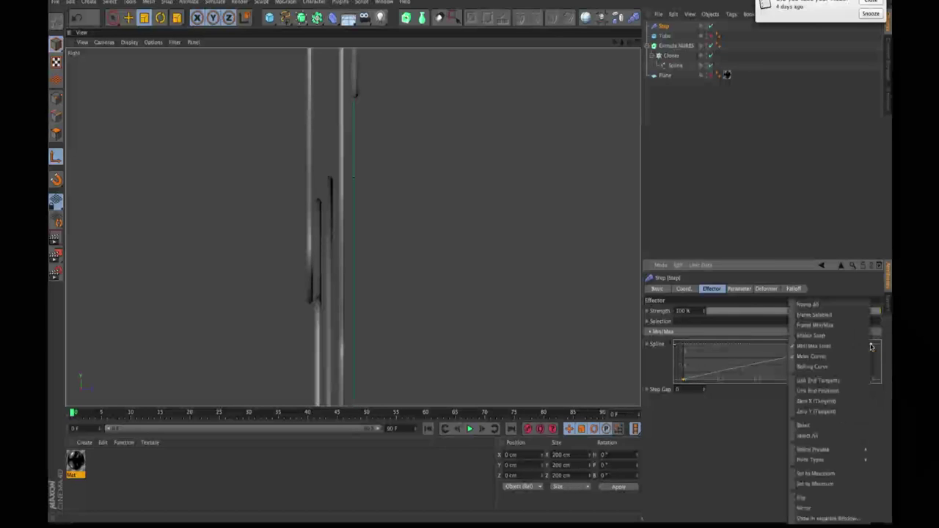
pyautogui.click(824, 402)
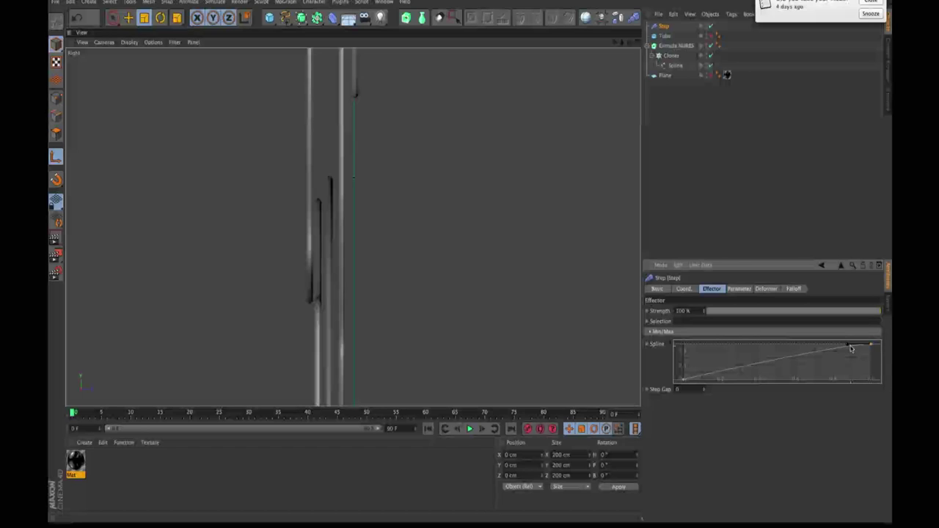
pyautogui.rightClick(872, 347)
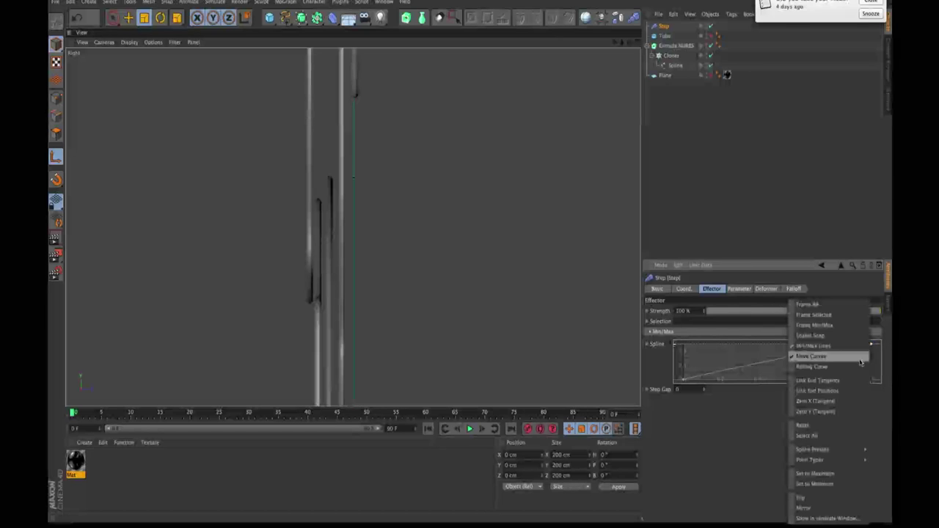
pyautogui.click(828, 402)
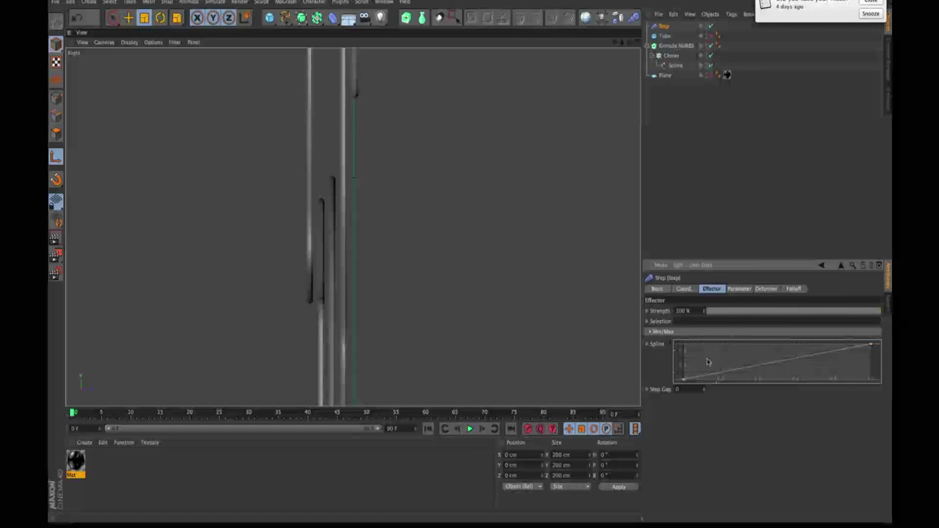
# Tighten the blade spacing by setting the Step effector's Z position offset to -3 cm.
pyautogui.keyDown('alt'); pyautogui.moveTo(272, 178); pyautogui.dragTo(333, 184, button='right'); pyautogui.keyUp('alt')
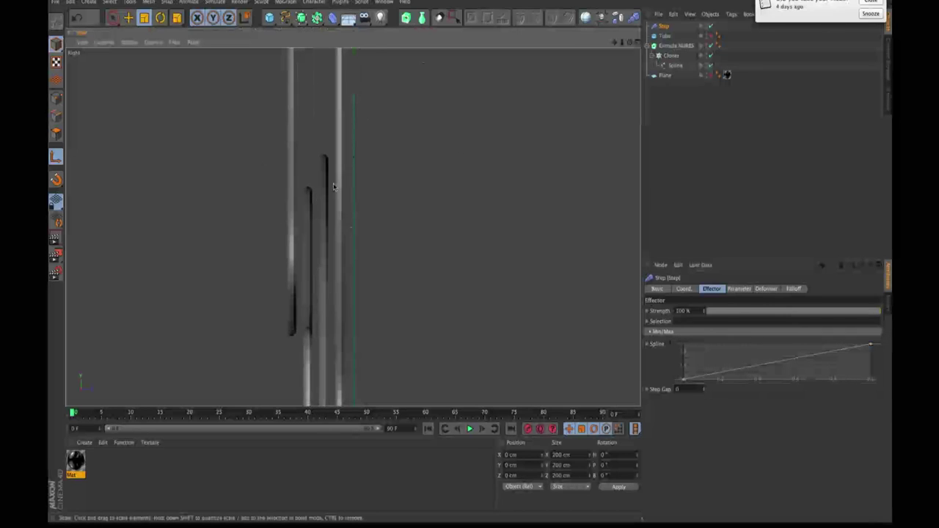
pyautogui.keyDown('alt'); pyautogui.moveTo(295, 311); pyautogui.dragTo(319, 360, button='middle'); pyautogui.keyUp('alt')
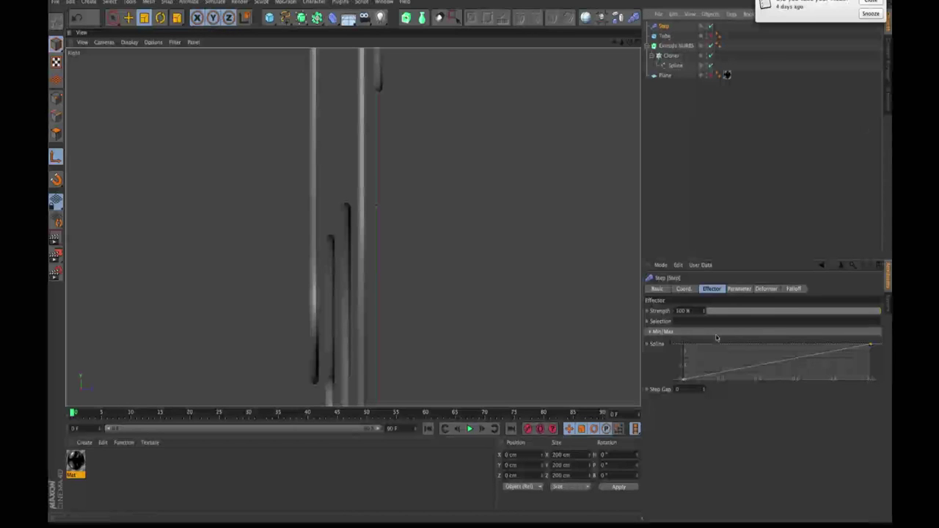
pyautogui.click(739, 289)
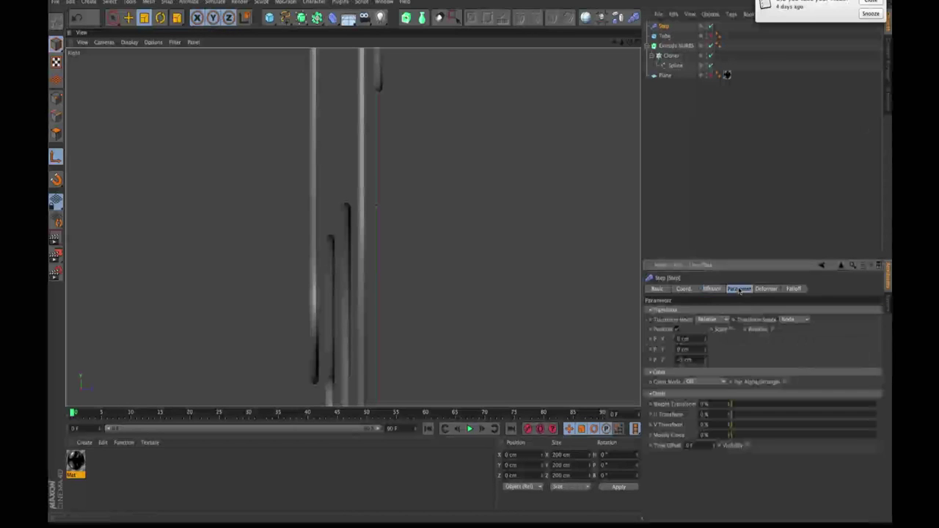
pyautogui.click(705, 362)
pyautogui.moveTo(706, 361); pyautogui.dragTo(704, 361)
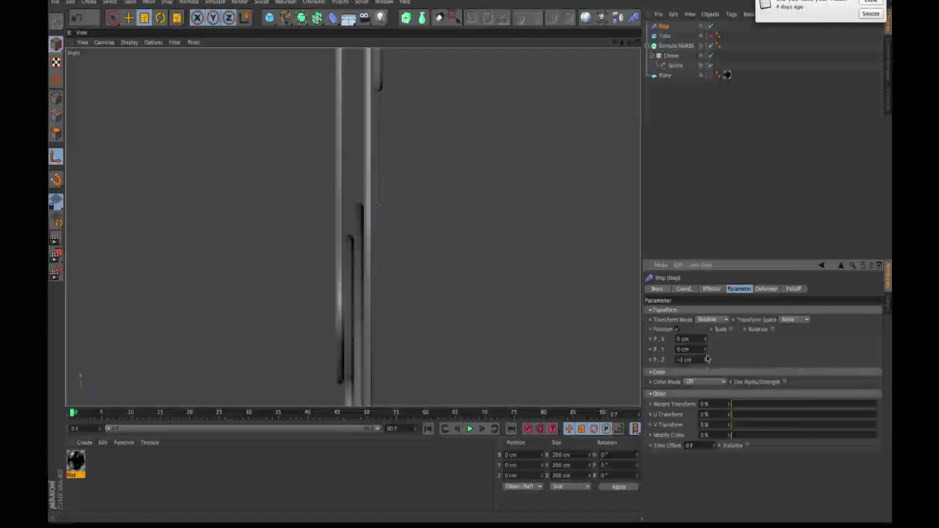
# Switch to a close perspective view of the iris and rotate the blades closed with the Cloner's R.B transform.
pyautogui.click(636, 43)
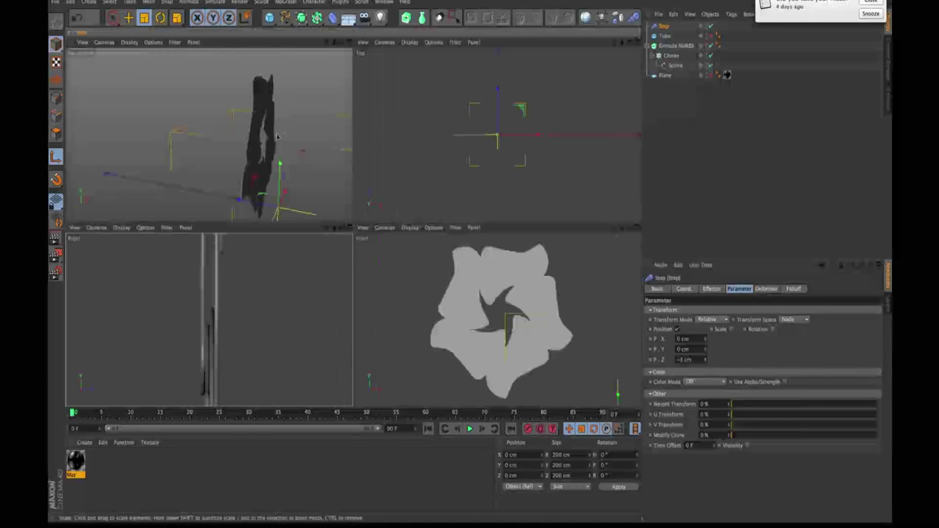
pyautogui.keyDown('alt'); pyautogui.moveTo(277, 138); pyautogui.dragTo(300, 65); pyautogui.keyUp('alt')
pyautogui.click(348, 41)
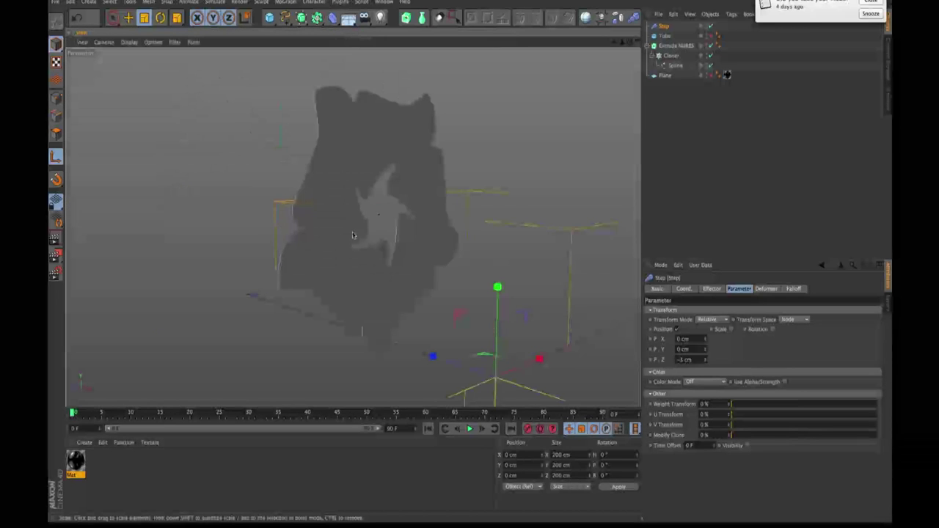
pyautogui.keyDown('alt'); pyautogui.moveTo(353, 235); pyautogui.dragTo(513, 176, button='right'); pyautogui.keyUp('alt')
pyautogui.moveTo(513, 176)
pyautogui.keyDown('alt'); pyautogui.mouseDown()
pyautogui.moveTo(506, 174)
pyautogui.moveTo(514, 164)
pyautogui.moveTo(484, 157)
pyautogui.moveTo(514, 151)
pyautogui.mouseUp(); pyautogui.keyUp('alt')
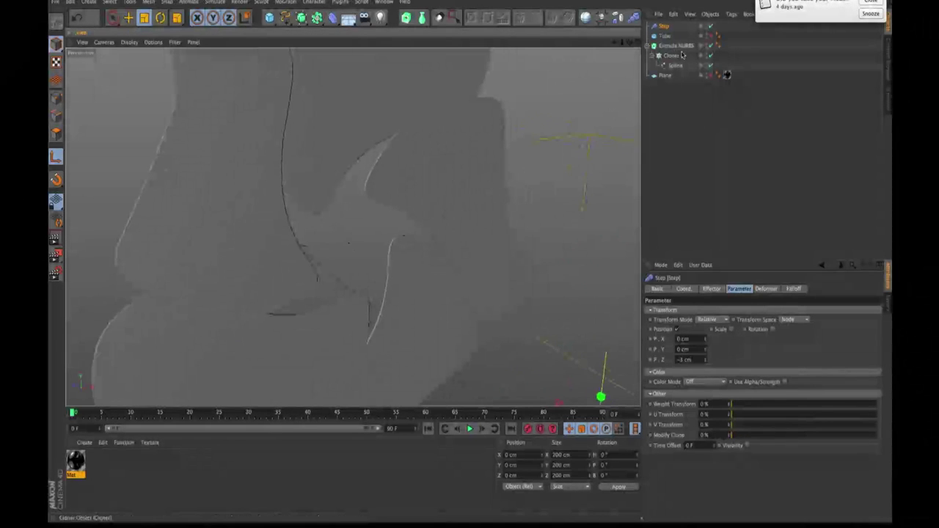
pyautogui.click(671, 55)
pyautogui.click(742, 289)
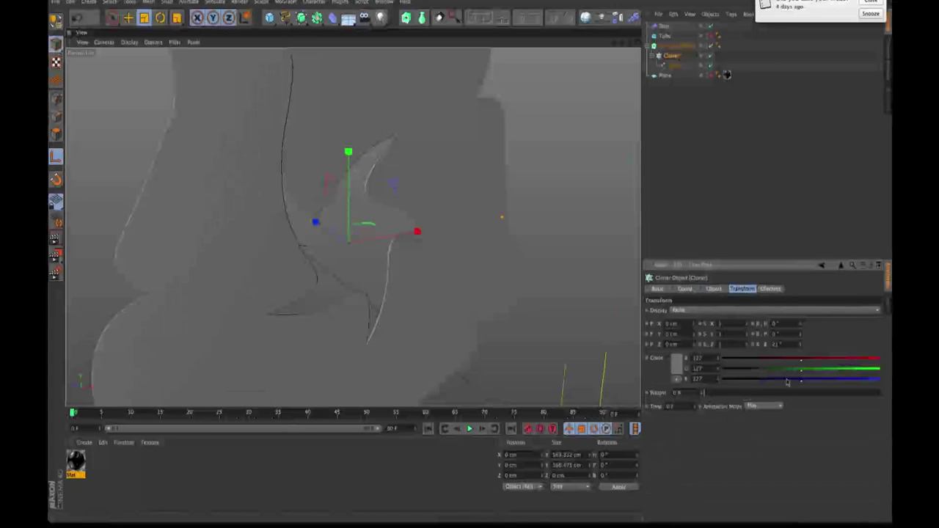
pyautogui.moveTo(801, 346); pyautogui.dragTo(803, 352)
pyautogui.moveTo(430, 147)
pyautogui.keyDown('alt'); pyautogui.mouseDown()
pyautogui.moveTo(373, 104)
pyautogui.moveTo(331, 121)
pyautogui.moveTo(262, 91)
pyautogui.moveTo(311, 90)
pyautogui.moveTo(336, 74)
pyautogui.moveTo(384, 269)
pyautogui.moveTo(405, 242)
pyautogui.mouseUp(); pyautogui.keyUp('alt')
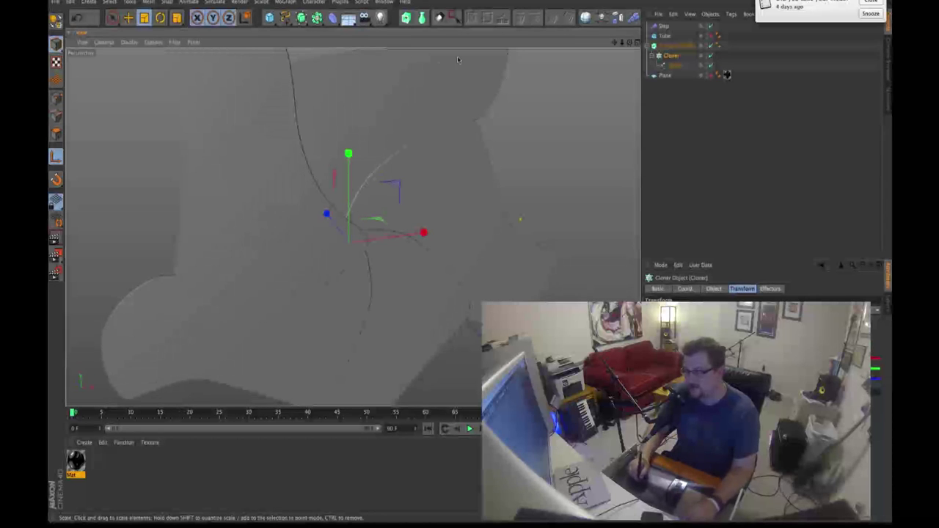
# Frame the whole iris in perspective and rotate the blades open with the Cloner's R.B transform.
pyautogui.click(650, 112)
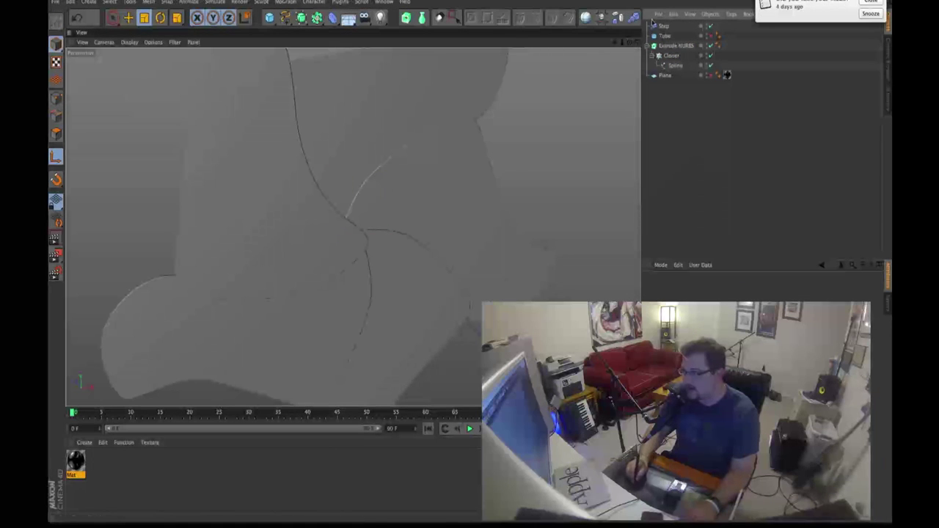
pyautogui.click(637, 42)
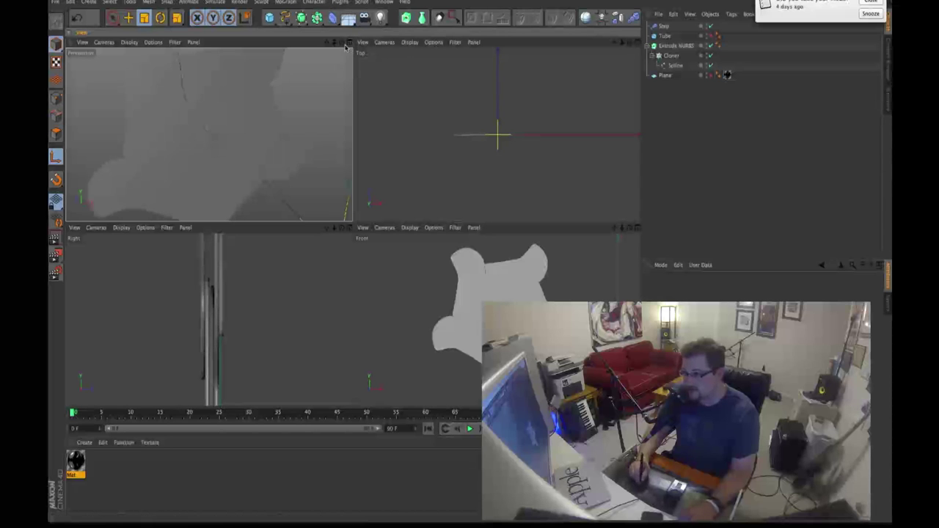
pyautogui.middleClick(338, 149)
pyautogui.keyDown('alt'); pyautogui.moveTo(337, 149); pyautogui.dragTo(496, 276, button='right'); pyautogui.keyUp('alt')
pyautogui.click(671, 55)
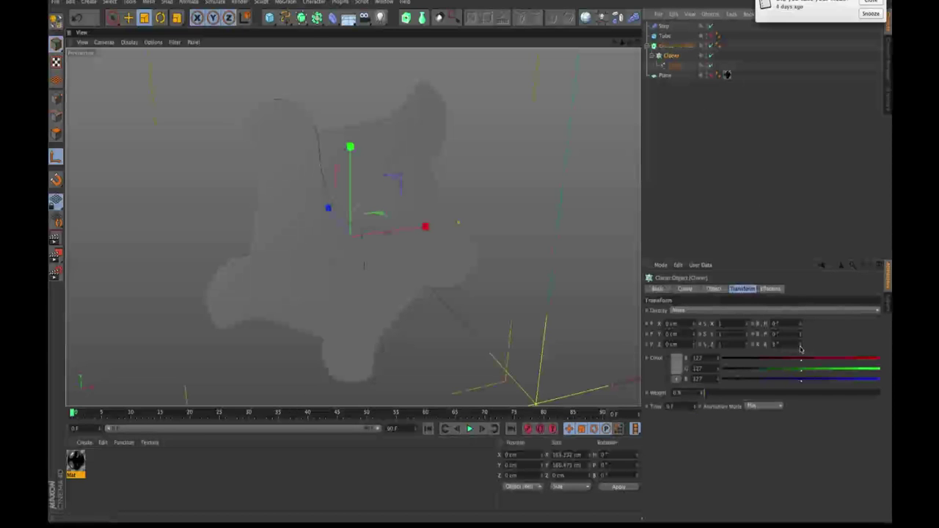
pyautogui.moveTo(801, 349); pyautogui.dragTo(805, 335)
pyautogui.keyDown('alt'); pyautogui.moveTo(432, 191); pyautogui.dragTo(593, 92); pyautogui.keyUp('alt')
# Make the Tube visible in the viewport around the opened blades and inspect it at an angle.
pyautogui.click(715, 37)
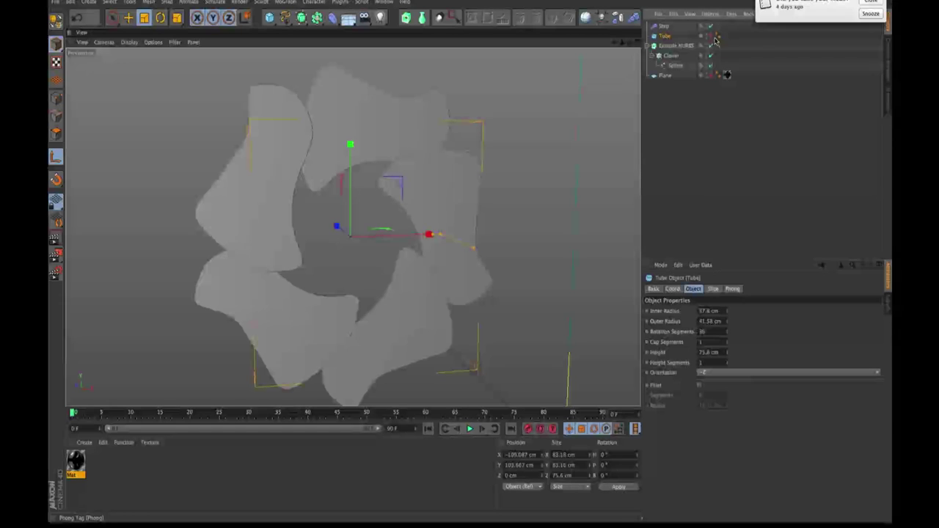
pyautogui.click(716, 38)
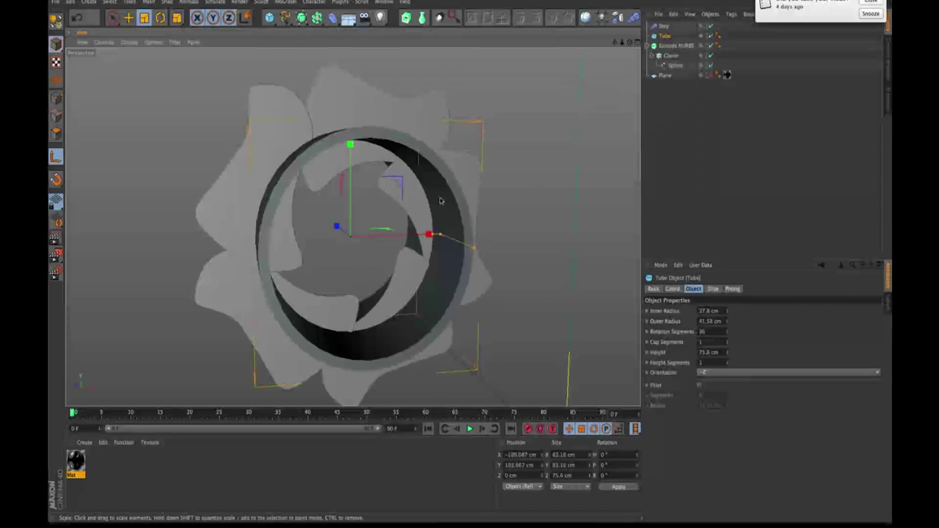
pyautogui.keyDown('alt'); pyautogui.moveTo(441, 200); pyautogui.dragTo(434, 181); pyautogui.keyUp('alt')
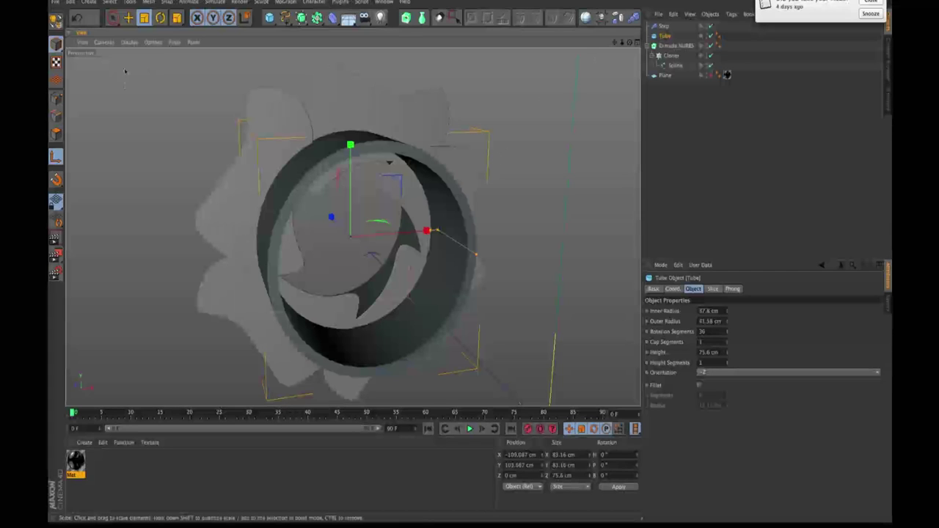
# Create a null object and rename it Iris.
pyautogui.click(89, 2)
pyautogui.moveTo(93, 17)
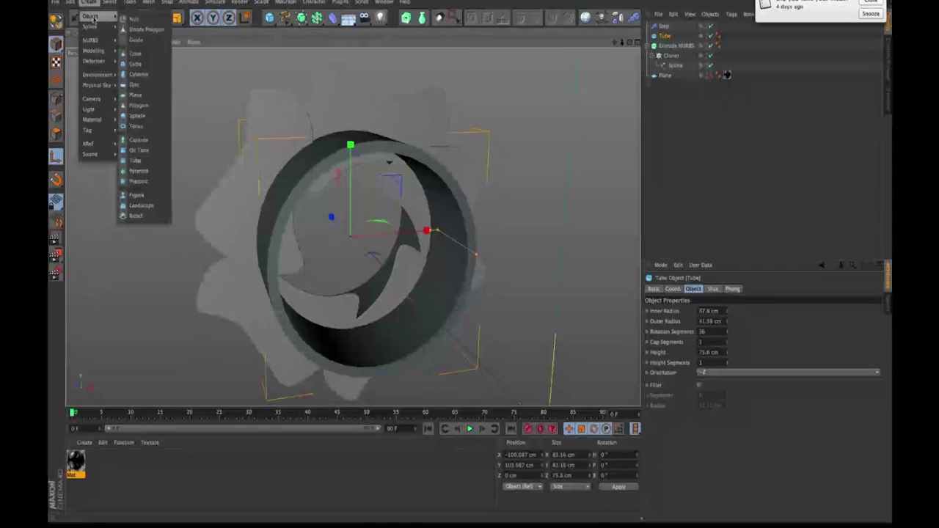
pyautogui.click(134, 19)
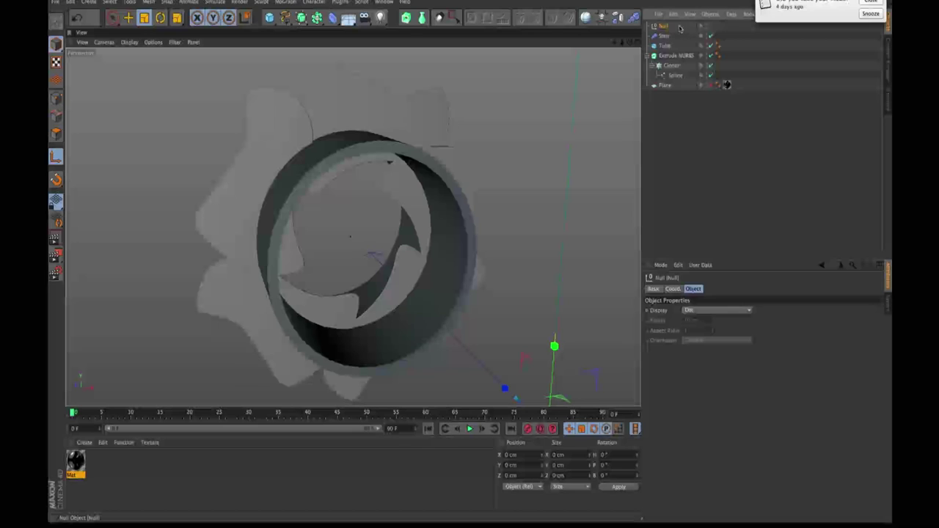
pyautogui.doubleClick(665, 28)
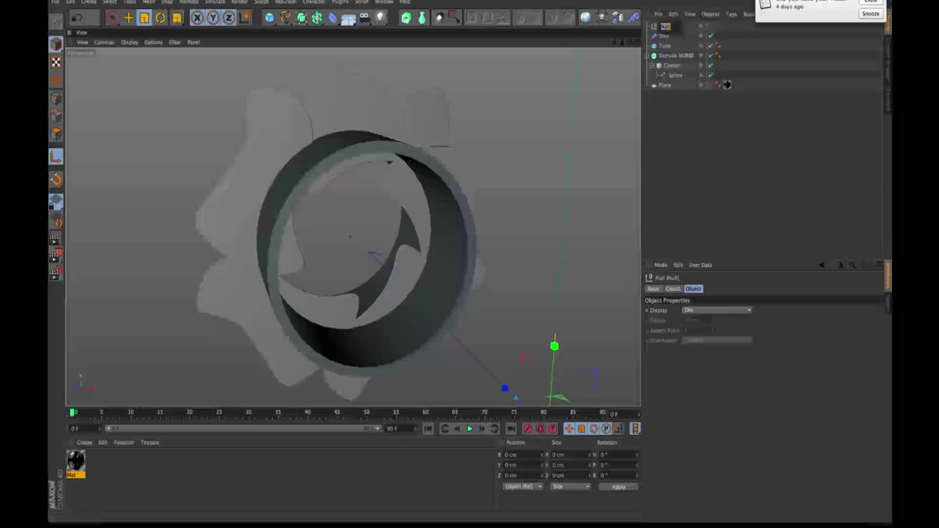
pyautogui.write('Iris')
pyautogui.press('Return')
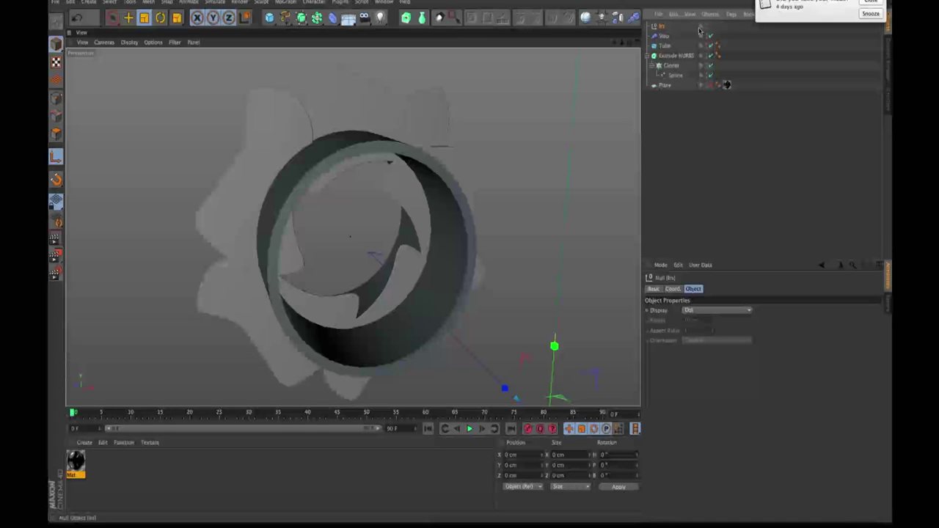
pyautogui.click(862, 2)
# Add an XPresso tag to the Iris null and close its XPresso Editor.
pyautogui.click(733, 14)
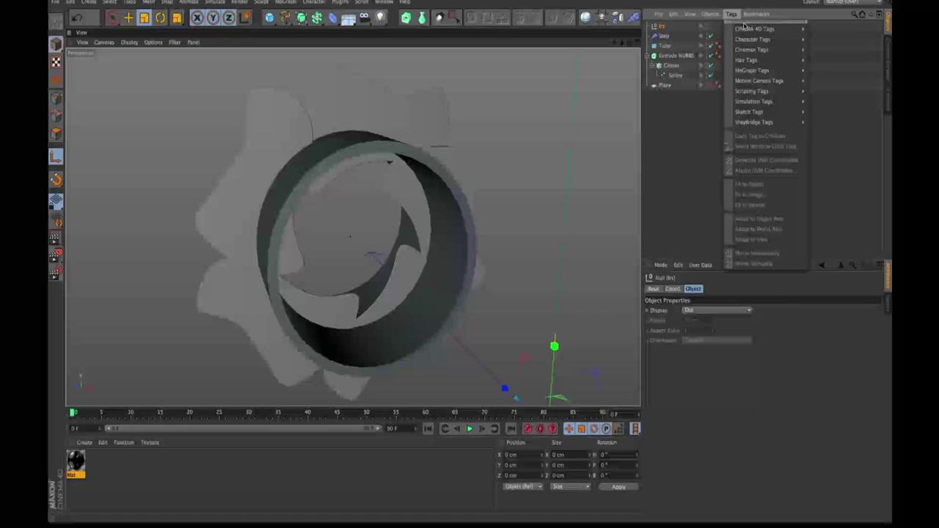
pyautogui.moveTo(744, 16)
pyautogui.moveTo(749, 32)
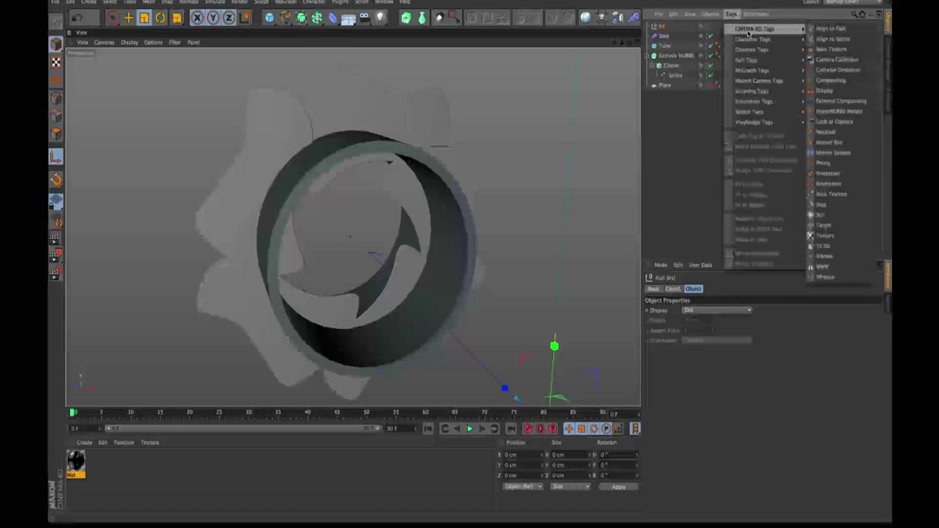
pyautogui.click(823, 280)
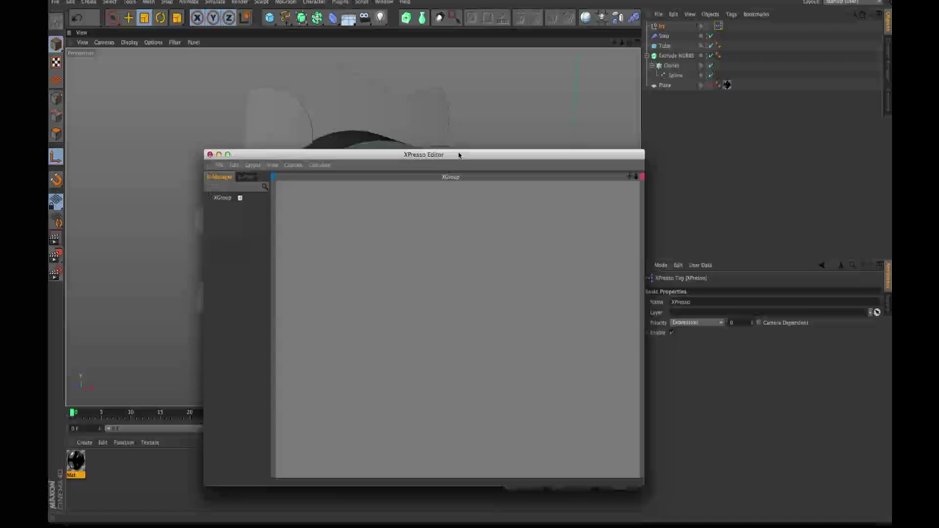
pyautogui.moveTo(457, 154)
pyautogui.mouseDown()
pyautogui.moveTo(767, 170)
pyautogui.moveTo(451, 146)
pyautogui.mouseUp()
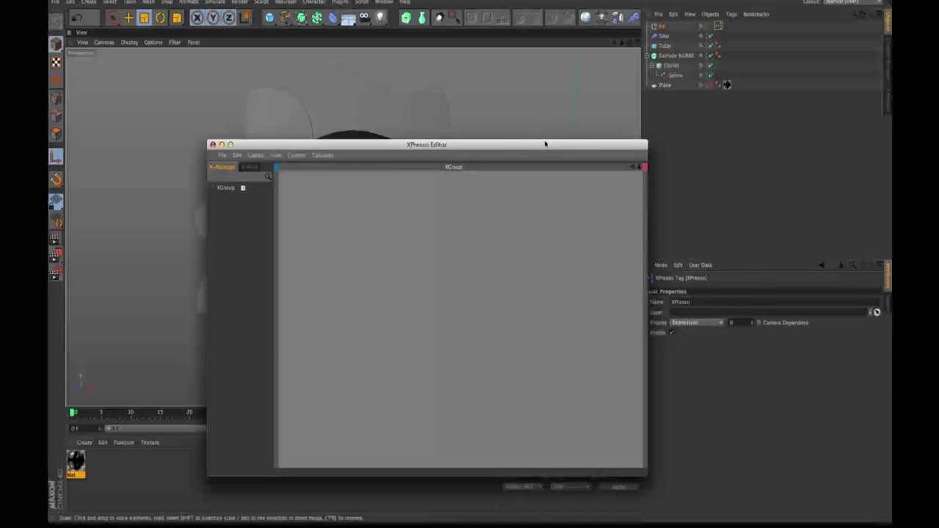
pyautogui.click(213, 144)
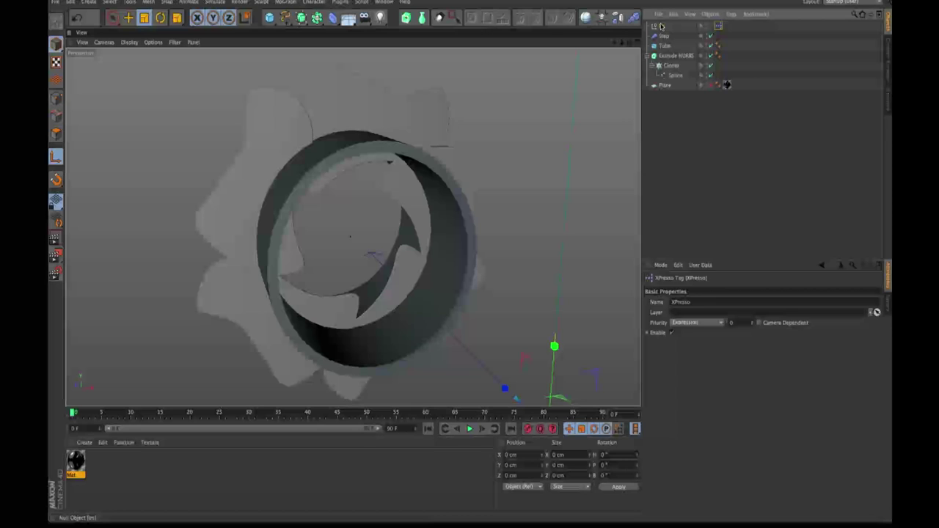
# Add a user data entry named Shutter to the Iris null.
pyautogui.click(653, 26)
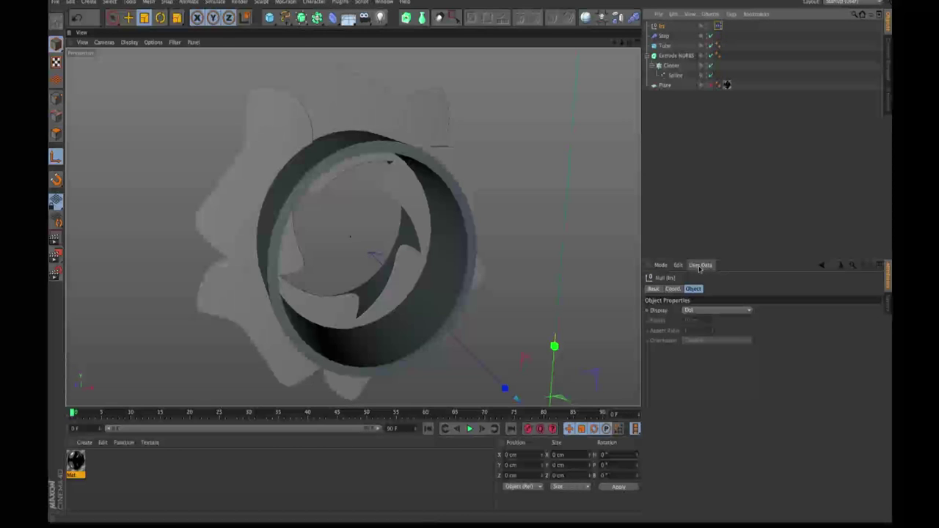
pyautogui.click(699, 266)
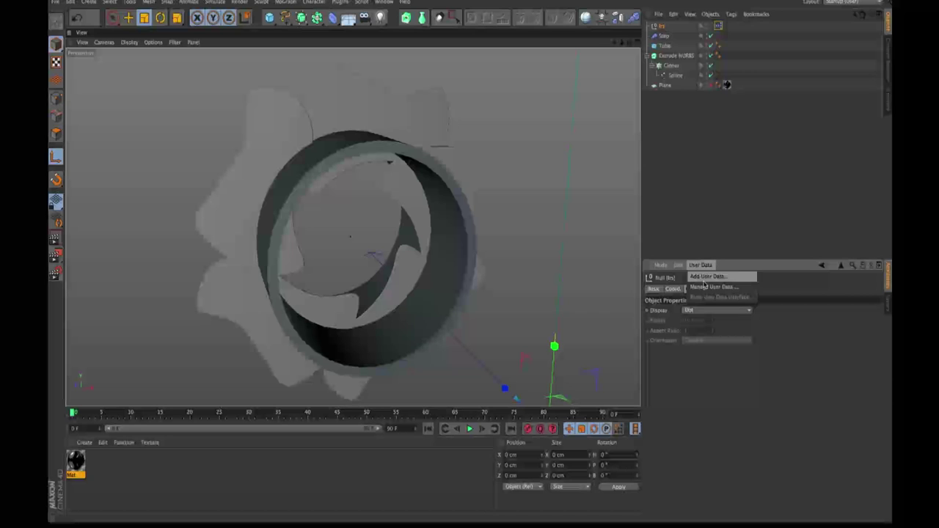
pyautogui.click(701, 284)
pyautogui.moveTo(679, 137); pyautogui.dragTo(604, 163)
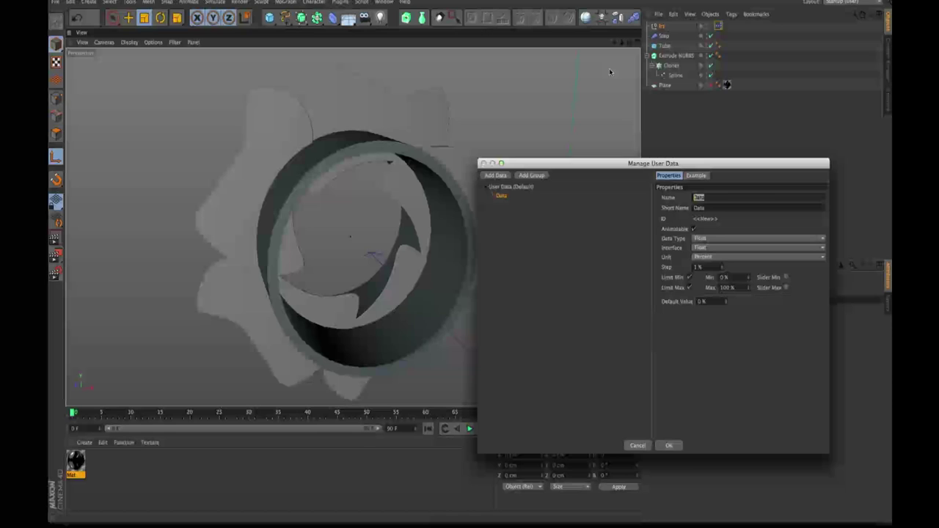
pyautogui.press('BackSpace')
pyautogui.write('Shutter')
pyautogui.press('Tab')
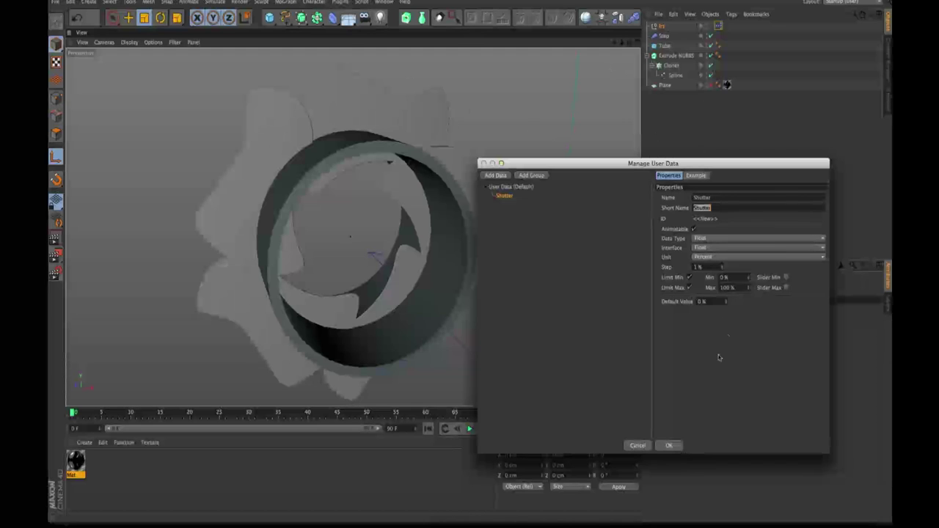
pyautogui.moveTo(650, 163)
pyautogui.mouseDown()
pyautogui.moveTo(654, 184)
pyautogui.moveTo(658, 170)
pyautogui.mouseUp()
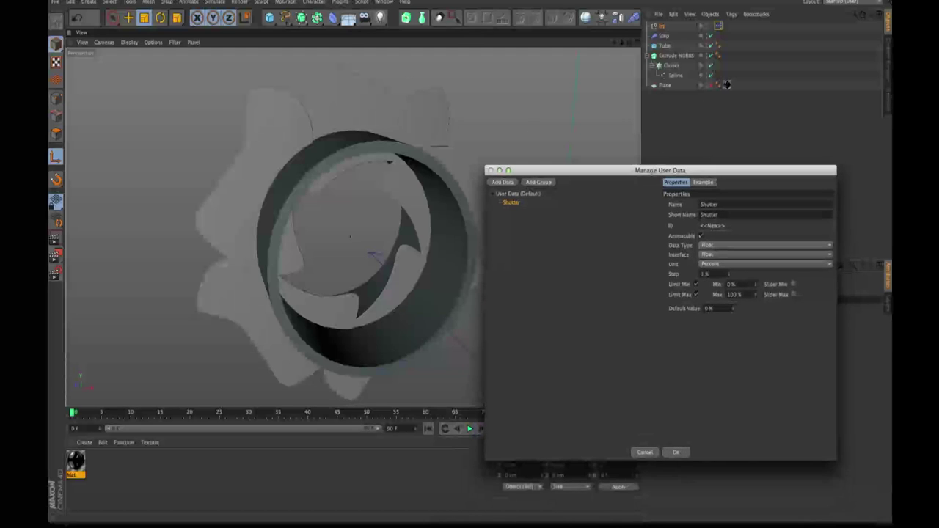
# Configure the Shutter user data as a Float with a Float Slider interface in degrees, and try out the slider.
pyautogui.click(718, 247)
pyautogui.click(730, 244)
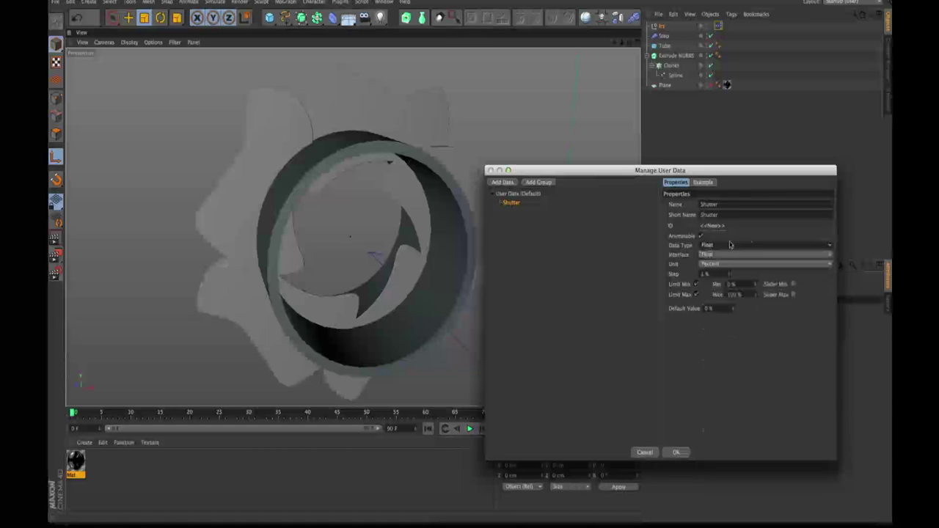
pyautogui.click(720, 256)
pyautogui.click(728, 275)
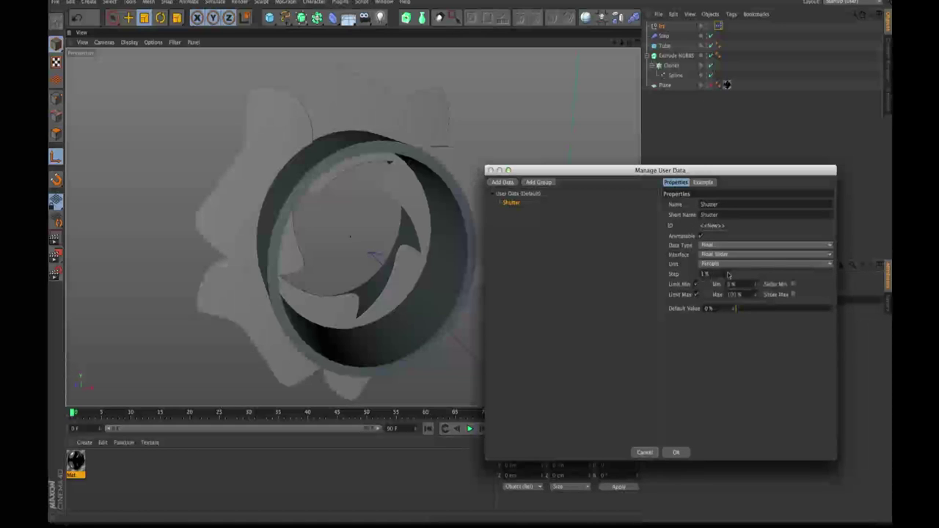
pyautogui.click(712, 266)
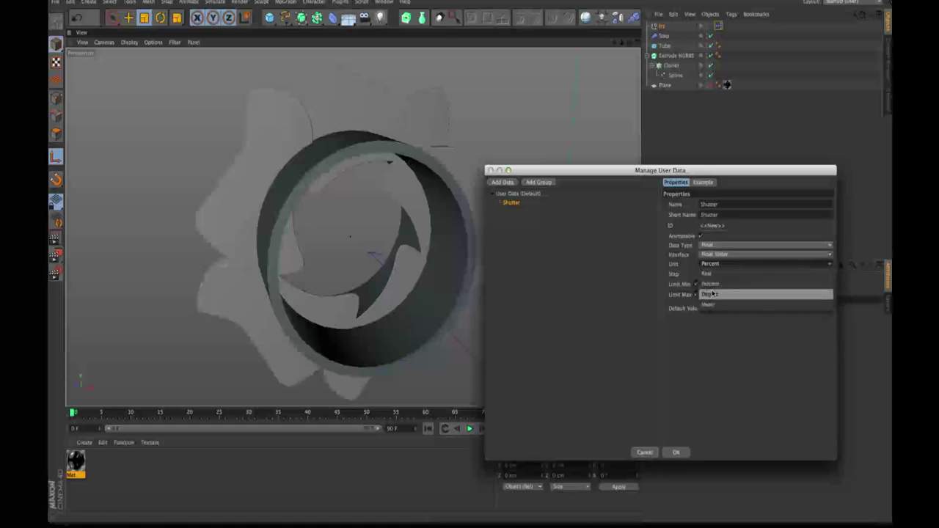
pyautogui.click(710, 294)
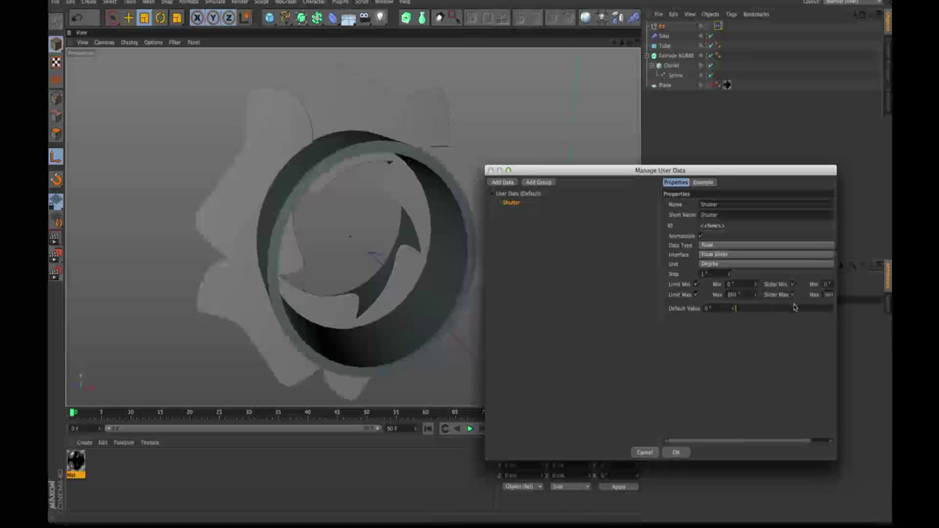
pyautogui.click(676, 451)
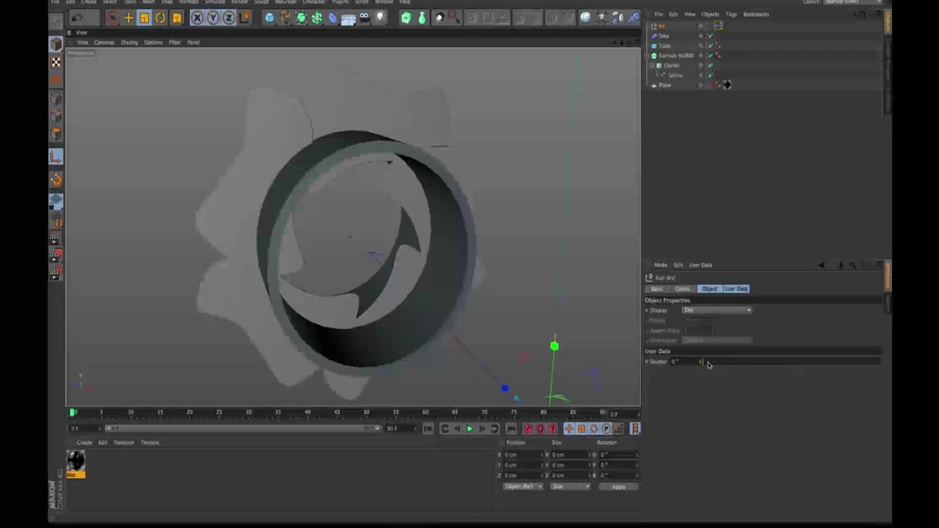
pyautogui.moveTo(709, 368)
pyautogui.mouseDown()
pyautogui.moveTo(864, 364)
pyautogui.moveTo(702, 365)
pyautogui.mouseUp()
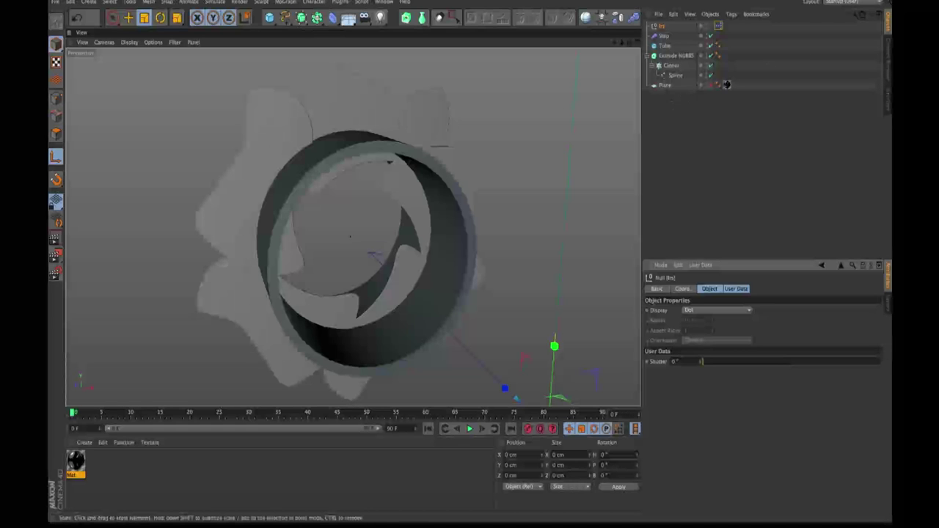
# Open the XPresso Editor from the Iris null's tag and arrange its window clear of the object list and attributes.
pyautogui.moveTo(48, 113); pyautogui.dragTo(438, 122)
pyautogui.click(204, 120)
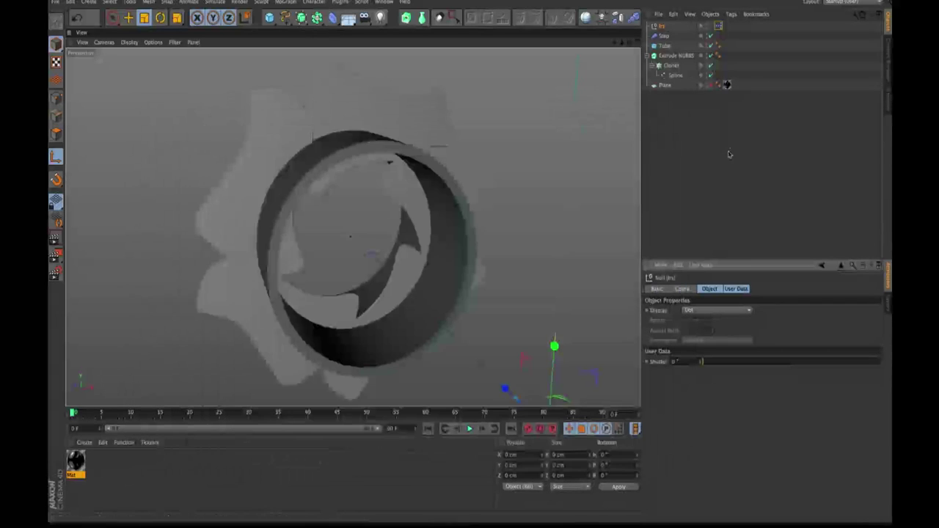
pyautogui.click(719, 27)
pyautogui.doubleClick(719, 26)
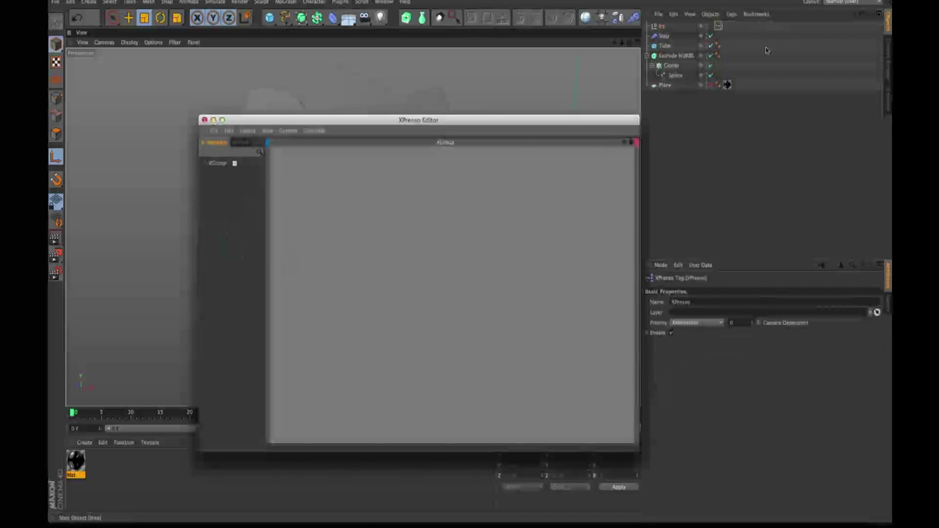
pyautogui.moveTo(358, 123); pyautogui.dragTo(241, 143)
pyautogui.moveTo(336, 143); pyautogui.dragTo(425, 123)
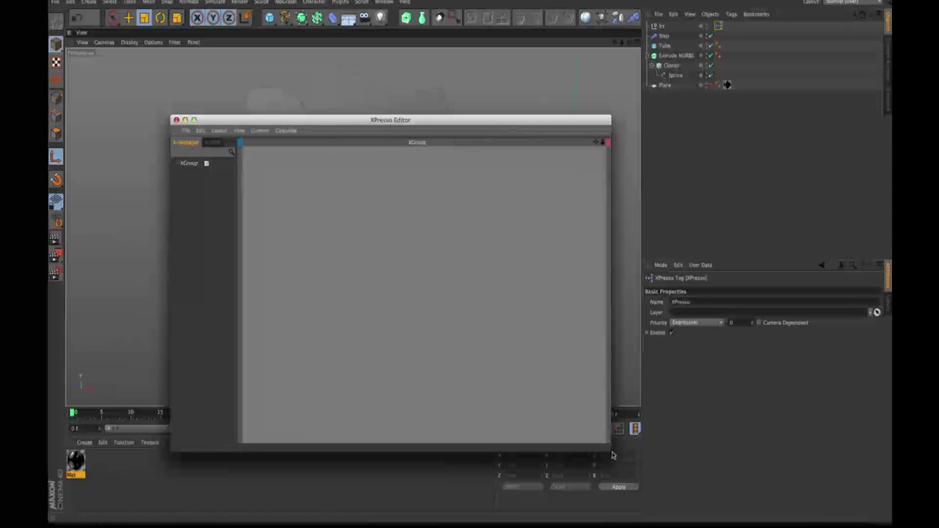
pyautogui.moveTo(610, 451); pyautogui.dragTo(610, 430)
pyautogui.moveTo(404, 123); pyautogui.dragTo(401, 148)
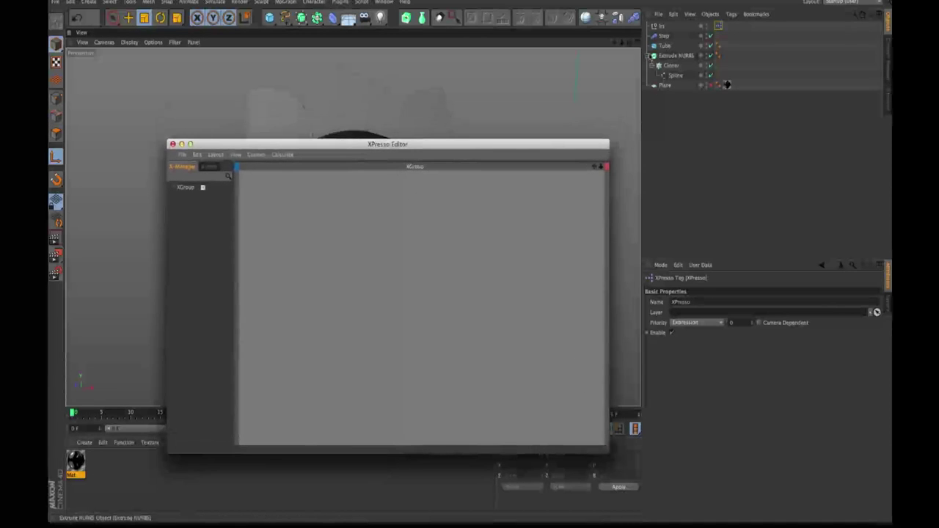
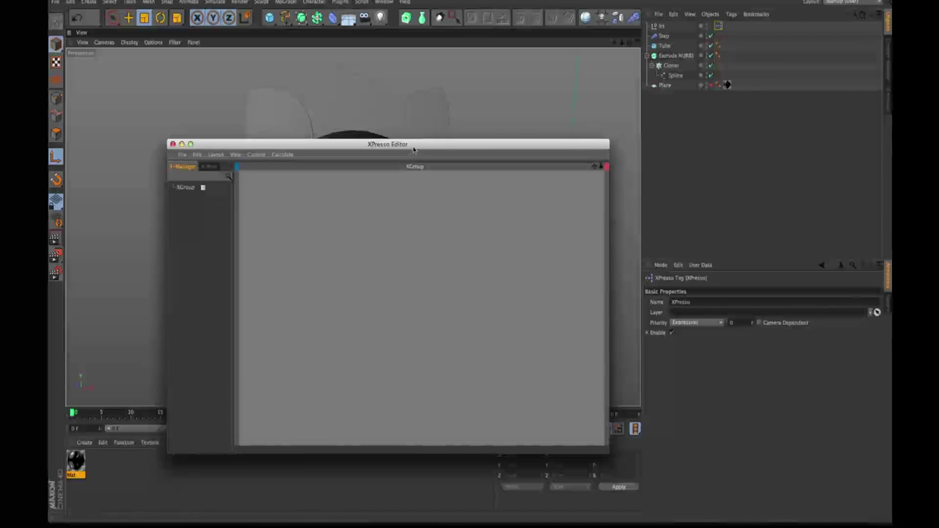
# Add the Iris null and the Cloner as nodes in the XPresso Editor, with the Iris node widened and the Cloner node beside it.
pyautogui.moveTo(413, 146); pyautogui.dragTo(422, 159)
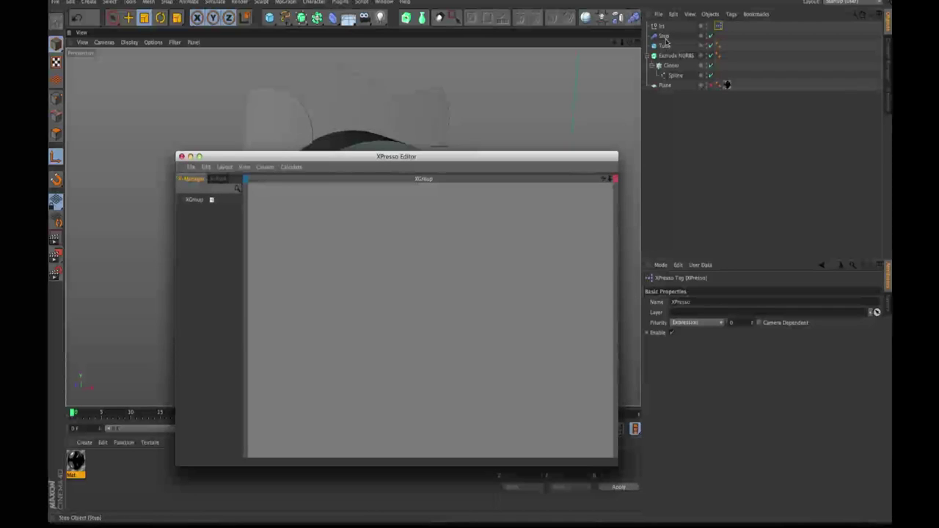
pyautogui.click(660, 27)
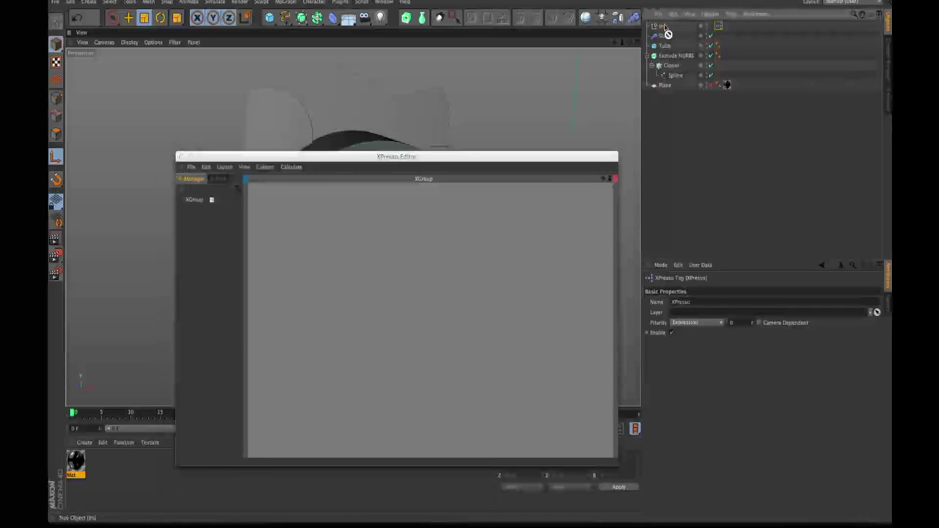
pyautogui.moveTo(364, 281); pyautogui.dragTo(341, 300)
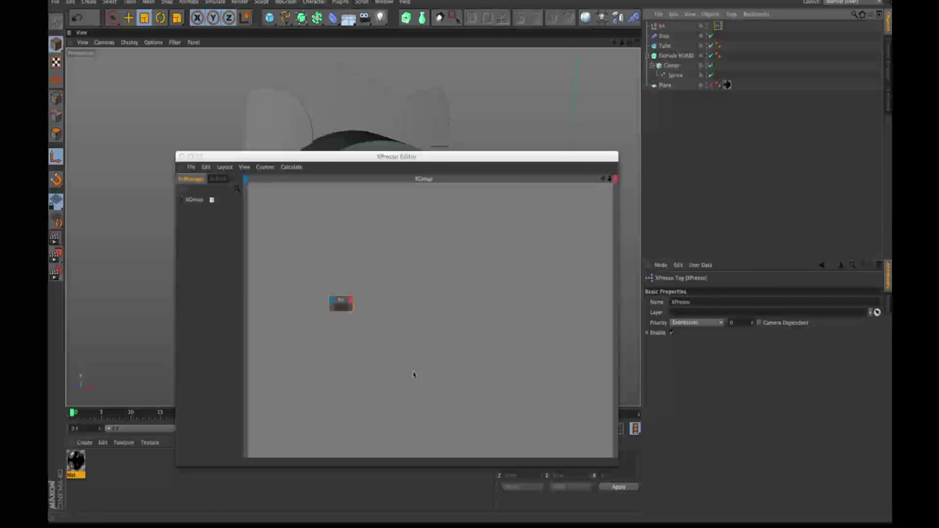
pyautogui.click(378, 306)
pyautogui.moveTo(378, 307); pyautogui.dragTo(333, 284)
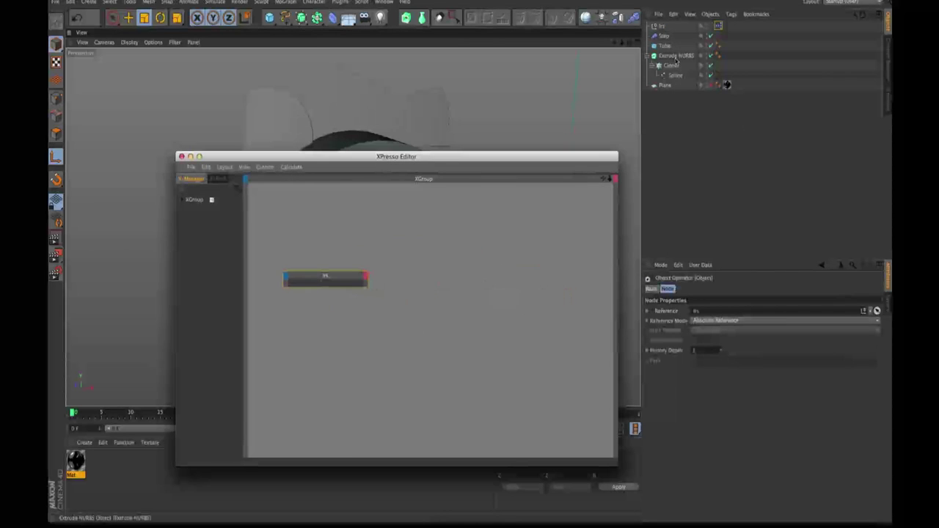
pyautogui.moveTo(673, 67); pyautogui.dragTo(496, 279)
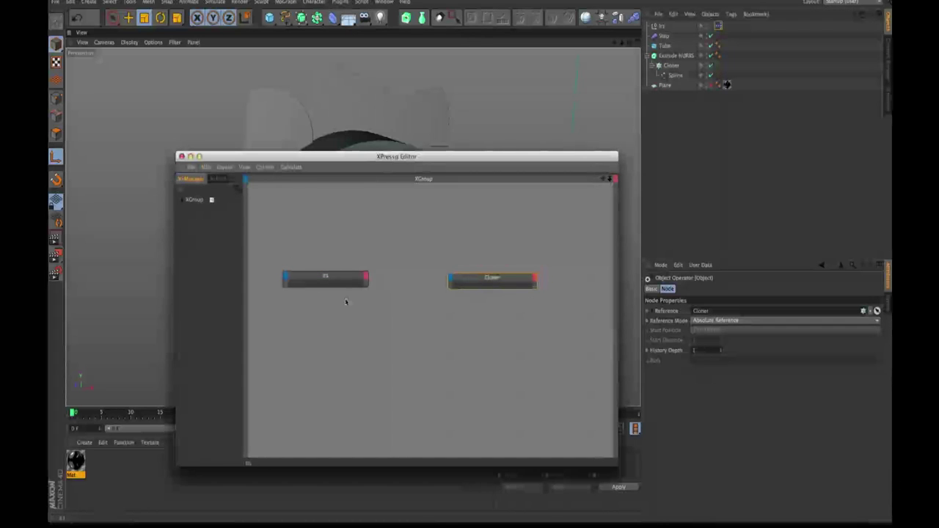
pyautogui.moveTo(436, 159); pyautogui.dragTo(410, 171)
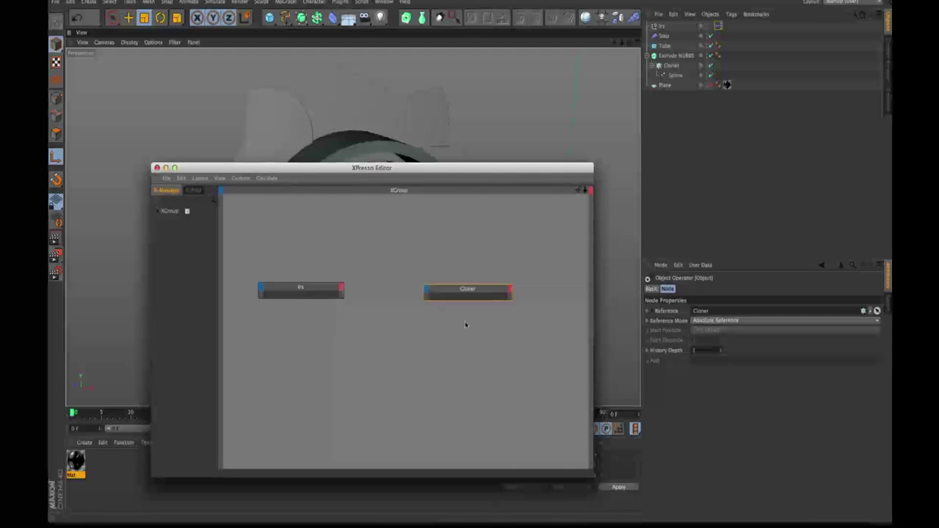
# Add the Shutter user data as an output port on the Iris node.
pyautogui.click(342, 289)
pyautogui.moveTo(347, 307)
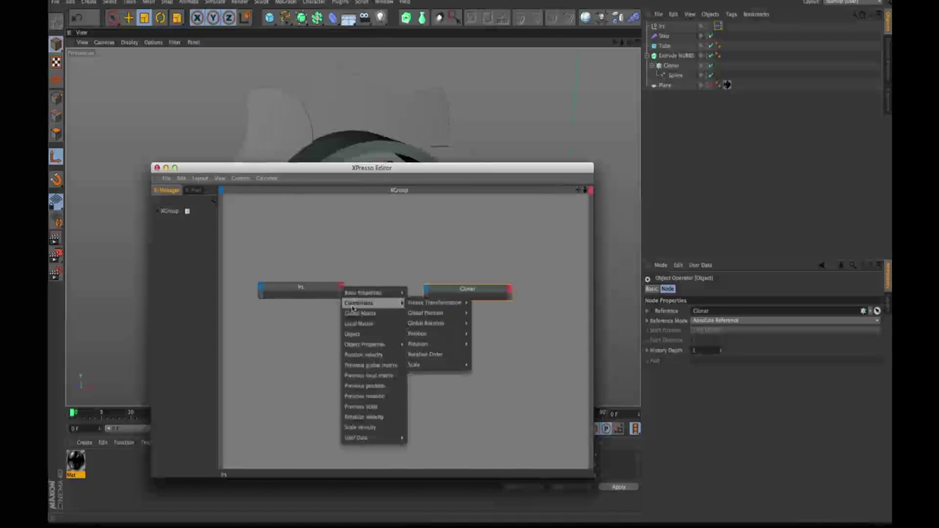
pyautogui.moveTo(367, 437)
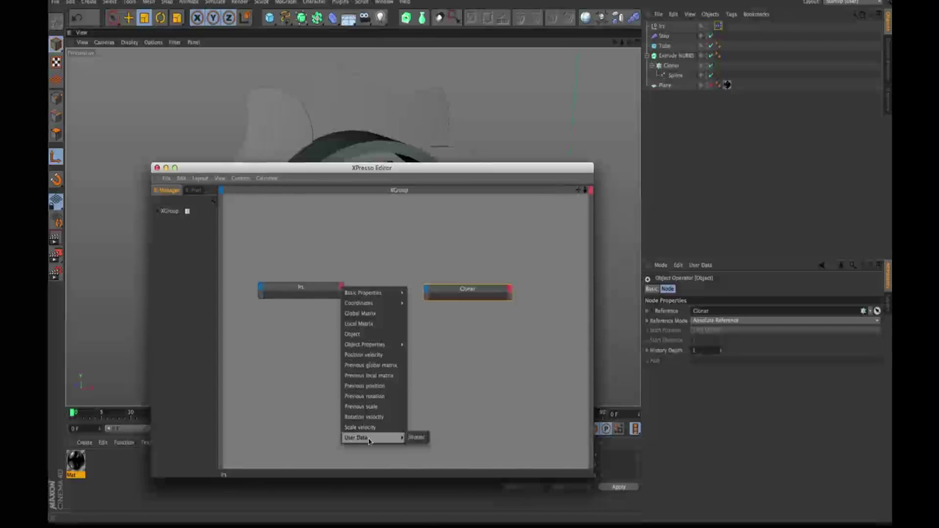
pyautogui.click(416, 438)
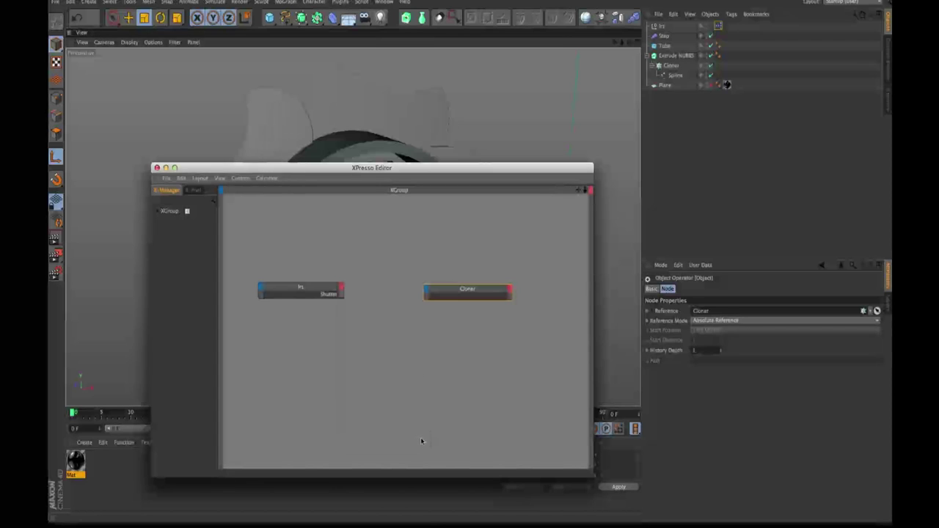
# Check the Cloner's transform rotation settings and add its Transform R.B parameter as an input port on the Cloner node.
pyautogui.click(426, 291)
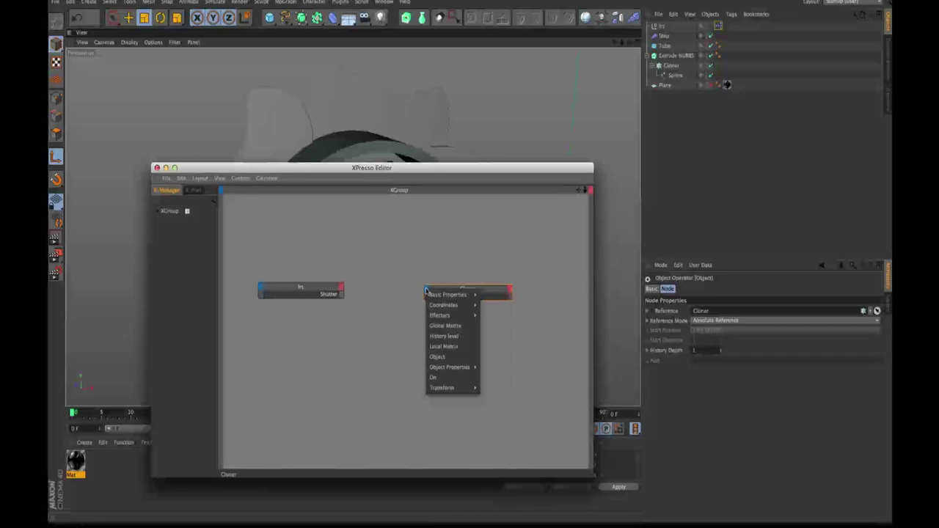
pyautogui.press('Escape')
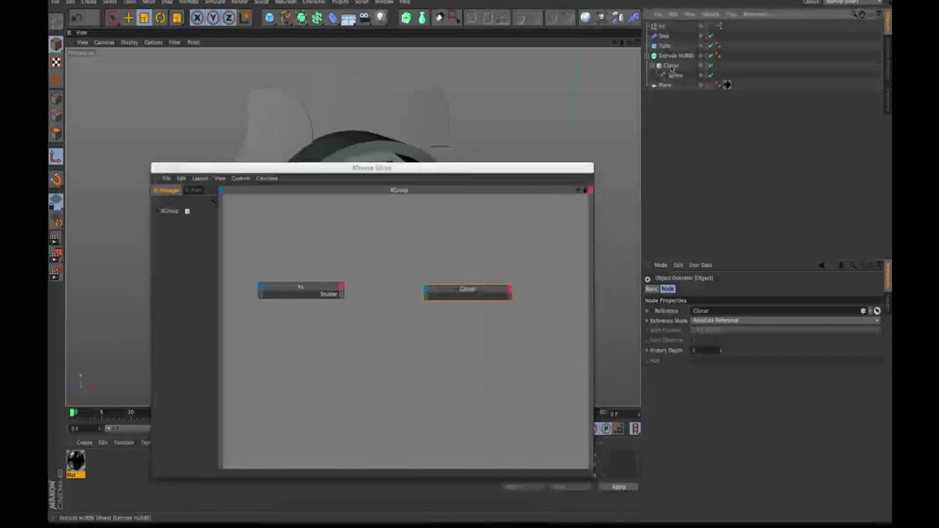
pyautogui.click(678, 65)
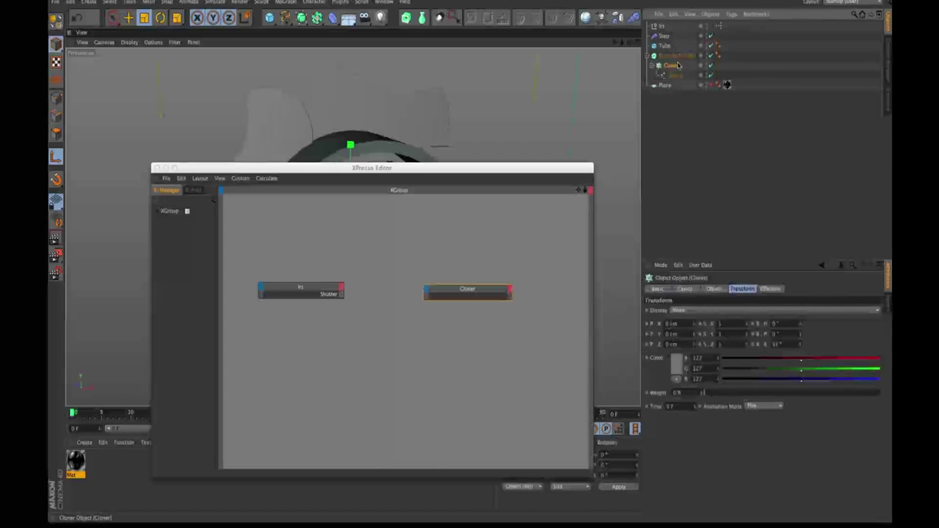
pyautogui.click(745, 292)
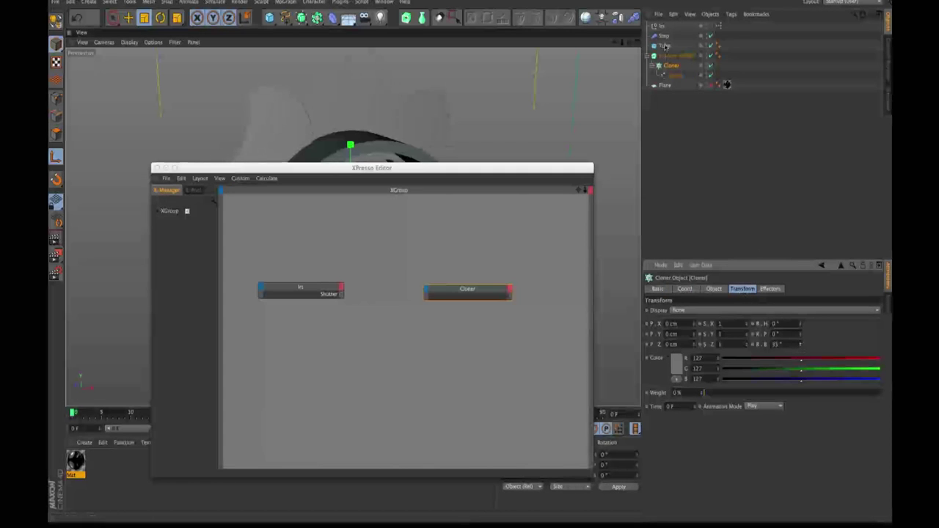
pyautogui.click(431, 295)
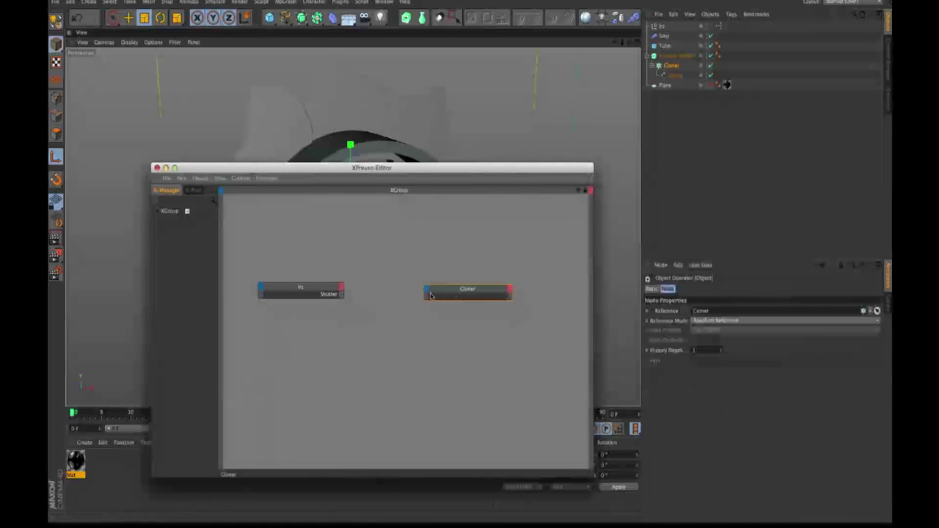
pyautogui.click(428, 291)
pyautogui.moveTo(446, 391)
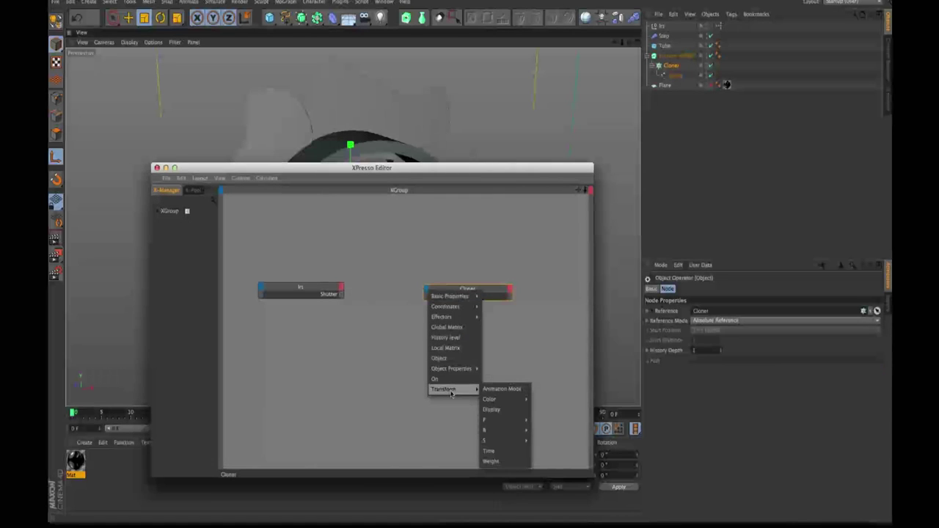
pyautogui.moveTo(506, 431)
pyautogui.click(540, 465)
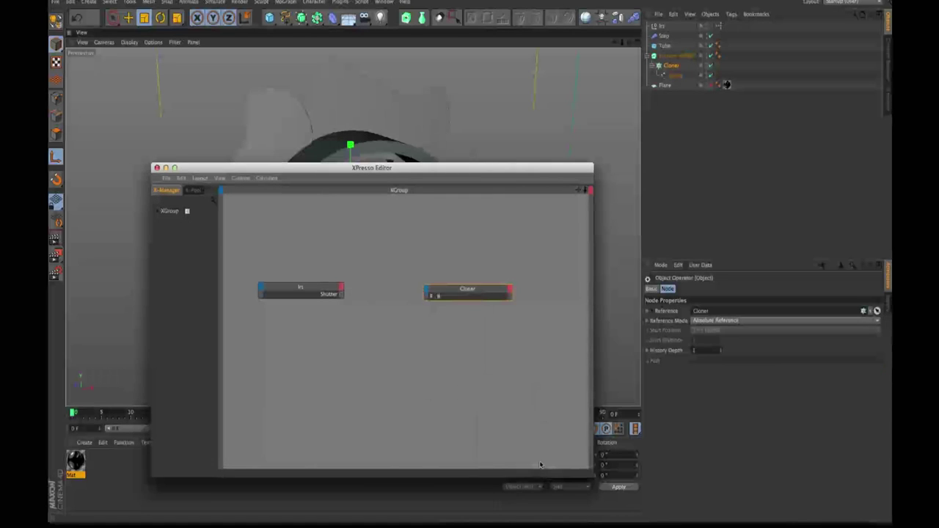
# Connect the Iris node's Shutter output to the Cloner node's R.B input, and shrink and move the XPresso Editor off the iris and attributes.
pyautogui.moveTo(398, 169); pyautogui.dragTo(672, 120)
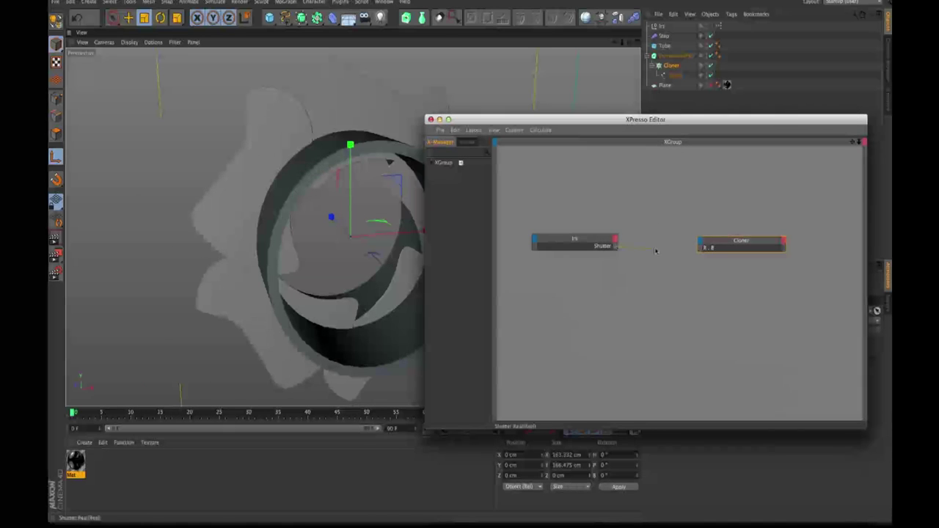
pyautogui.moveTo(701, 250); pyautogui.dragTo(702, 249)
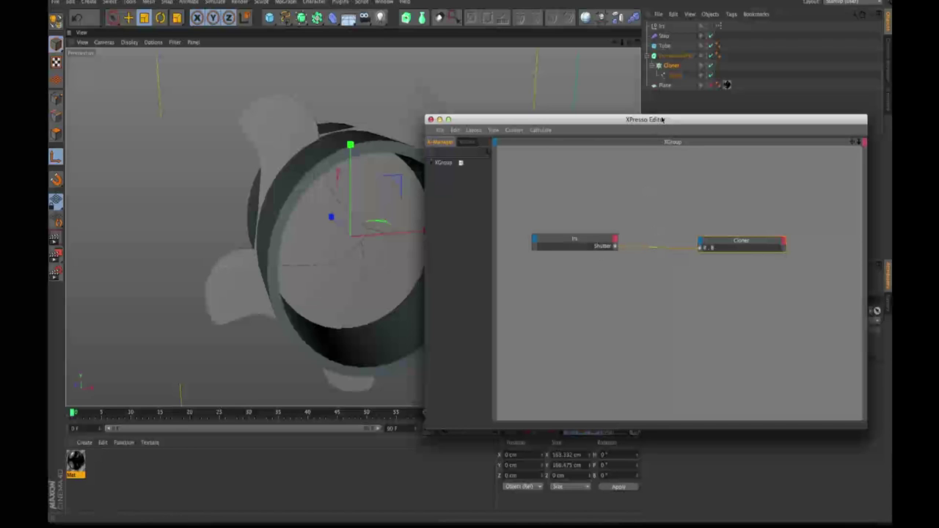
pyautogui.moveTo(663, 119); pyautogui.dragTo(673, 161)
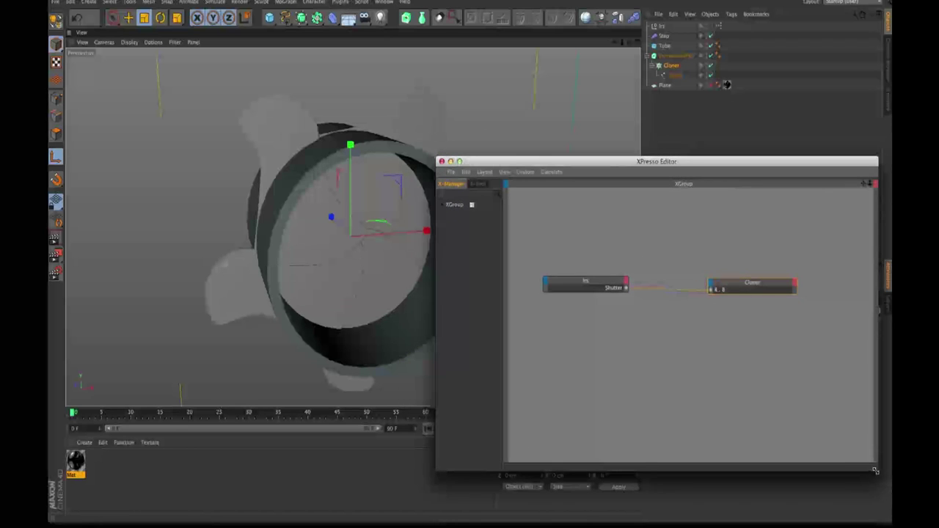
pyautogui.moveTo(875, 470); pyautogui.dragTo(859, 310)
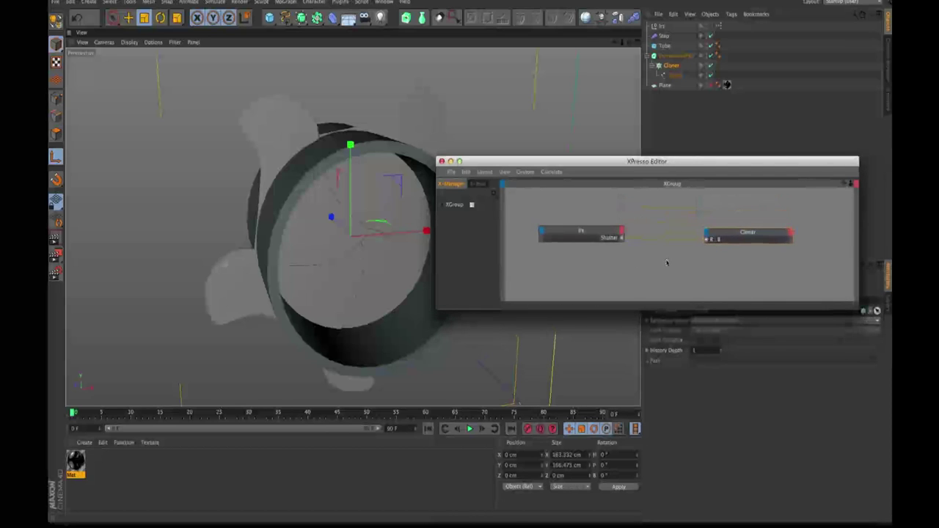
pyautogui.keyDown('alt'); pyautogui.moveTo(666, 262); pyautogui.dragTo(757, 243, button='right'); pyautogui.keyUp('alt')
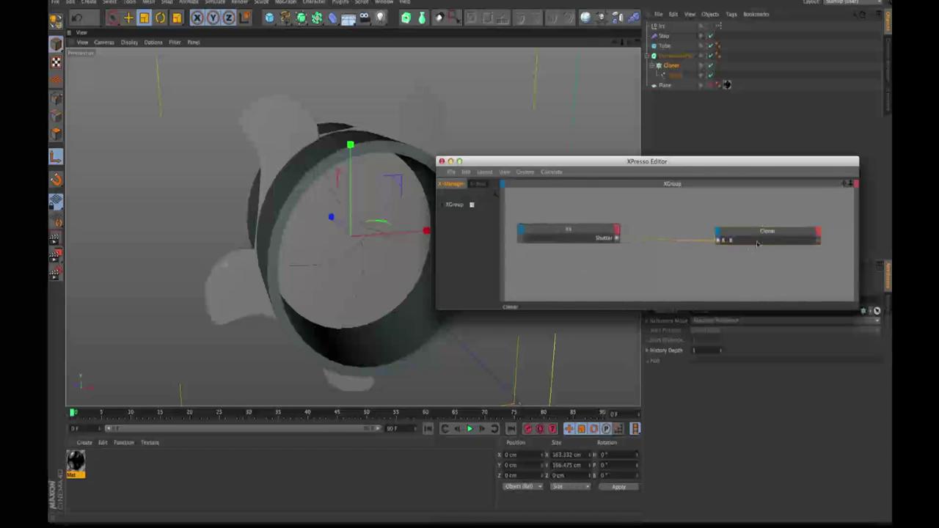
pyautogui.moveTo(617, 162); pyautogui.dragTo(281, 5)
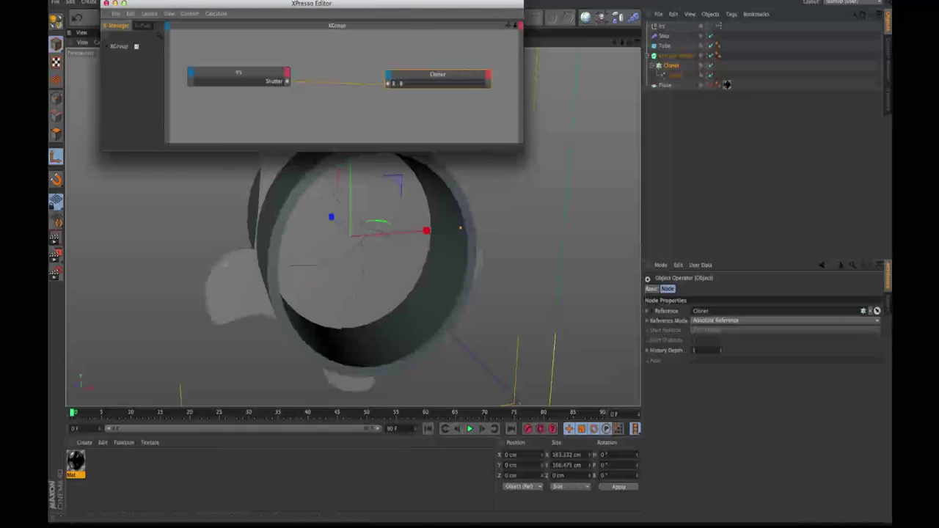
# Review the range limits and default value of the Iris null's Shutter entry in Manage User Data, and accept the dialog.
pyautogui.click(267, 84)
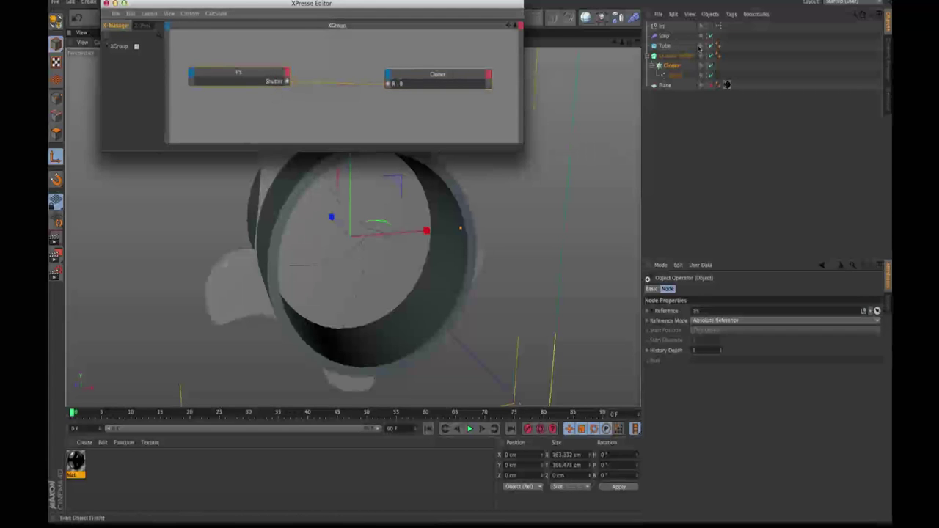
pyautogui.click(663, 25)
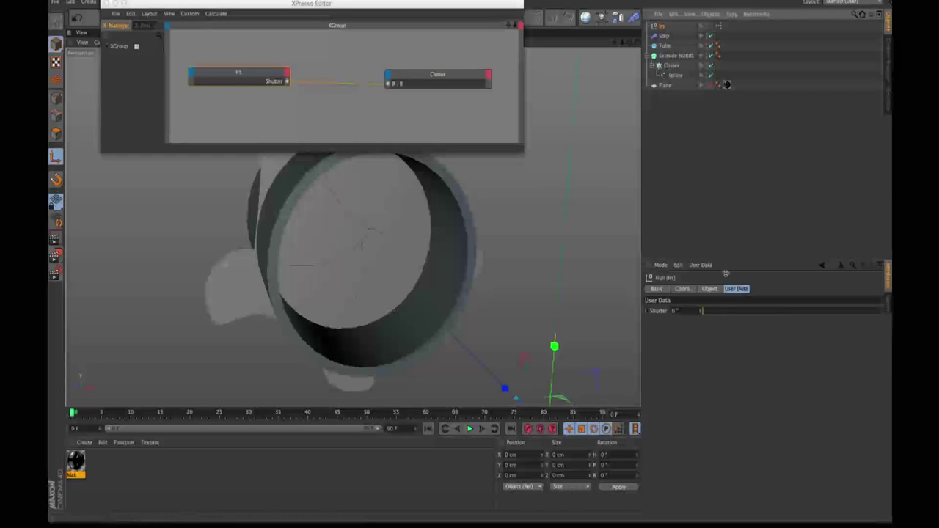
pyautogui.click(700, 265)
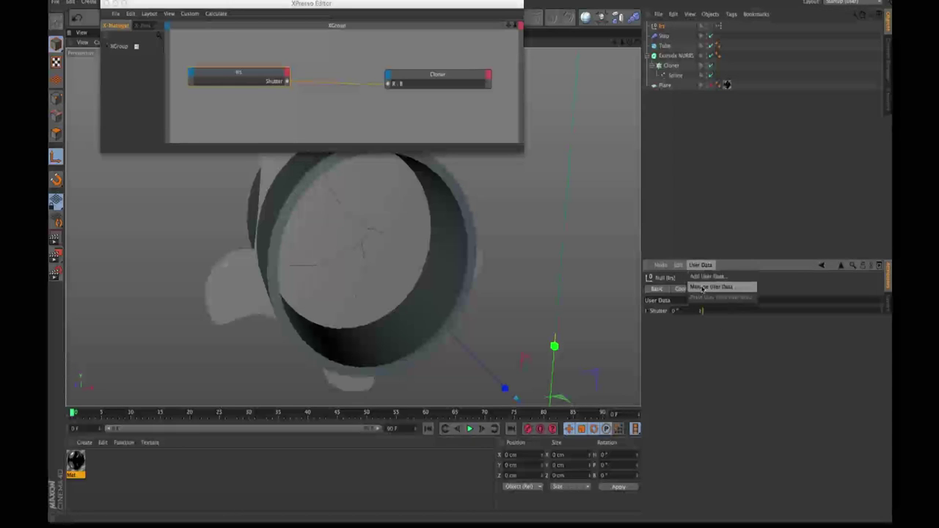
pyautogui.click(704, 287)
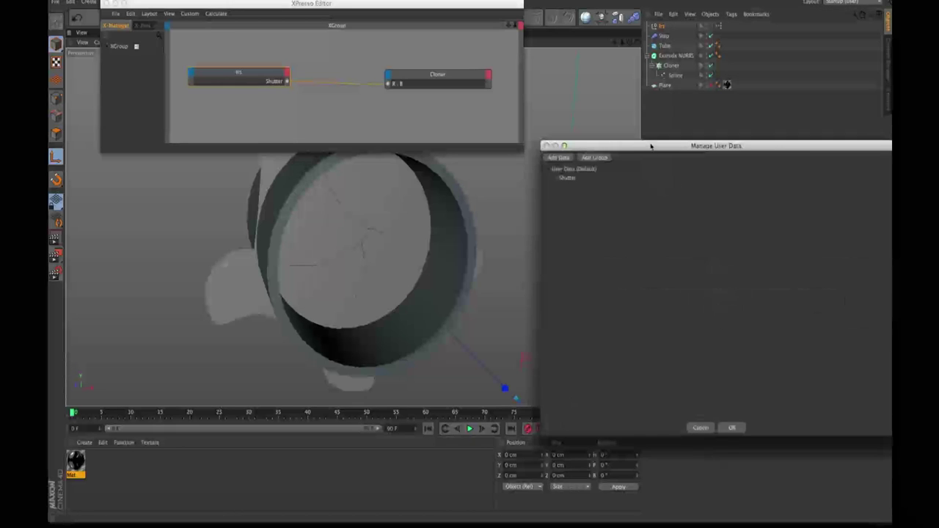
pyautogui.moveTo(650, 146); pyautogui.dragTo(343, 195)
pyautogui.click(258, 227)
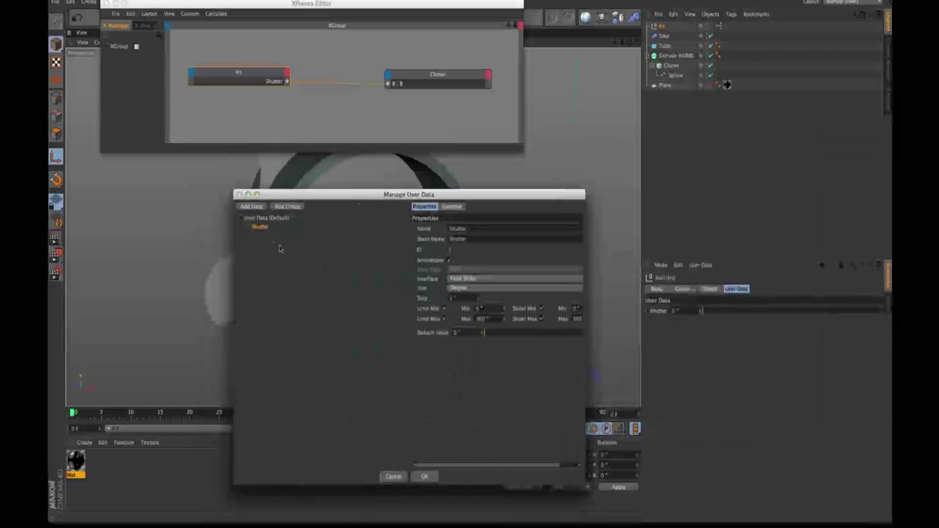
pyautogui.moveTo(478, 194); pyautogui.dragTo(490, 375)
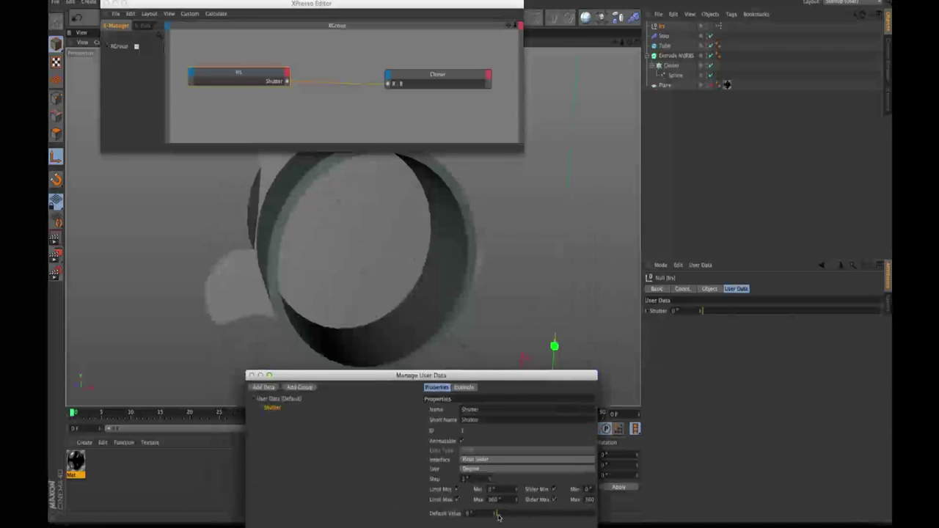
pyautogui.moveTo(498, 517); pyautogui.dragTo(470, 519)
pyautogui.moveTo(526, 377); pyautogui.dragTo(526, 217)
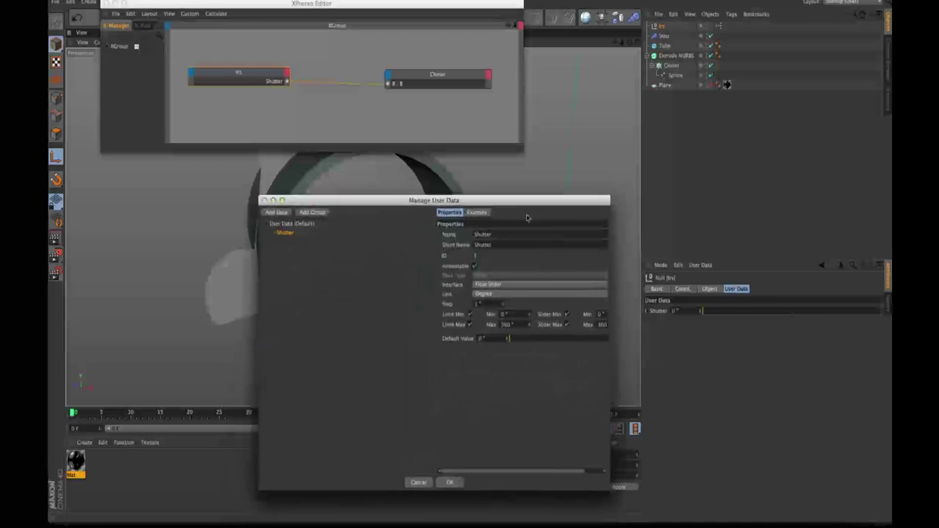
pyautogui.click(451, 484)
# Try the Shutter slider across its full range and leave it at 57°.
pyautogui.moveTo(703, 311); pyautogui.dragTo(888, 309)
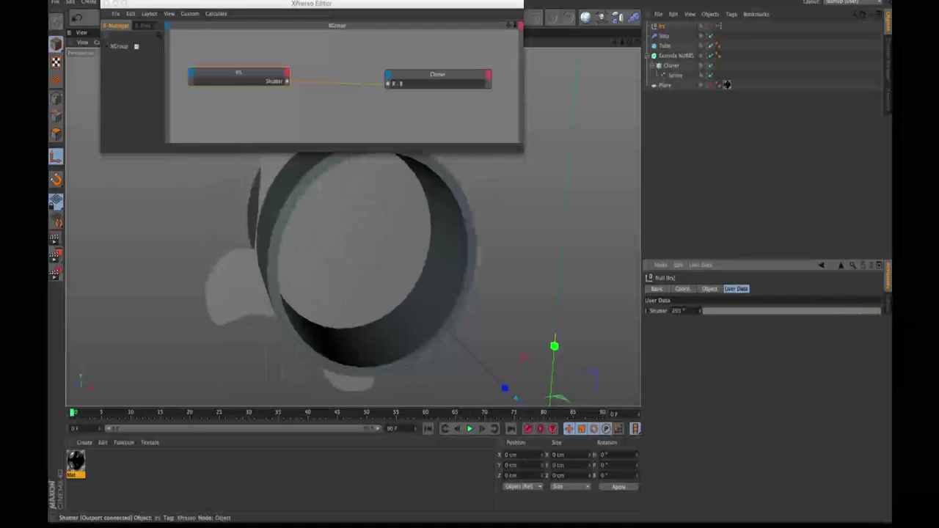
pyautogui.moveTo(703, 311); pyautogui.dragTo(730, 310)
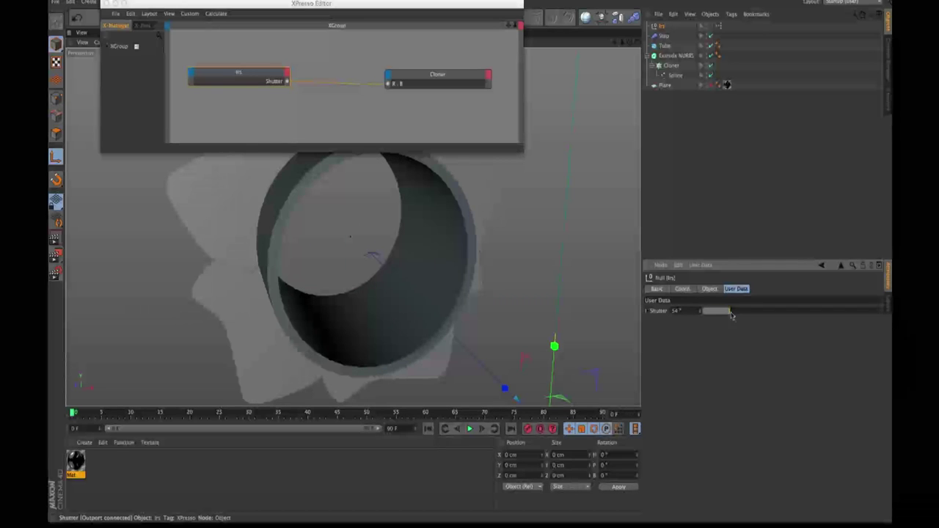
pyautogui.moveTo(730, 318); pyautogui.dragTo(731, 312)
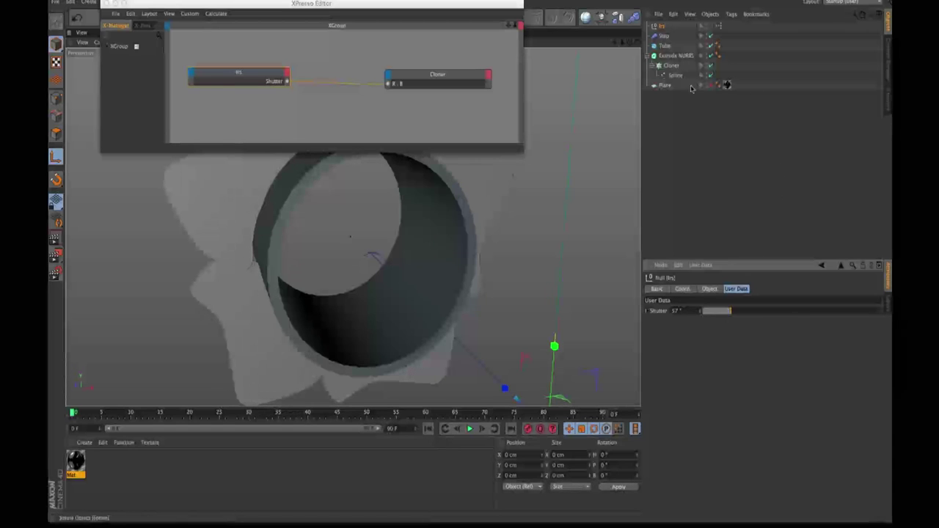
# Set the limit maximum and slider maximum of the Iris null's Shutter entry to 57° in Manage User Data and accept the dialog.
pyautogui.click(701, 265)
pyautogui.click(728, 292)
pyautogui.click(555, 177)
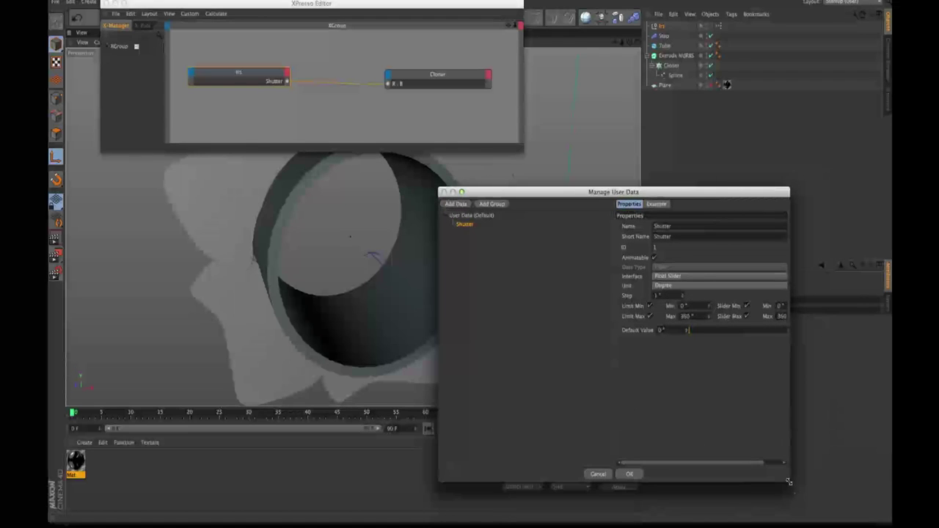
pyautogui.moveTo(788, 482); pyautogui.dragTo(844, 490)
pyautogui.moveTo(736, 193); pyautogui.dragTo(739, 215)
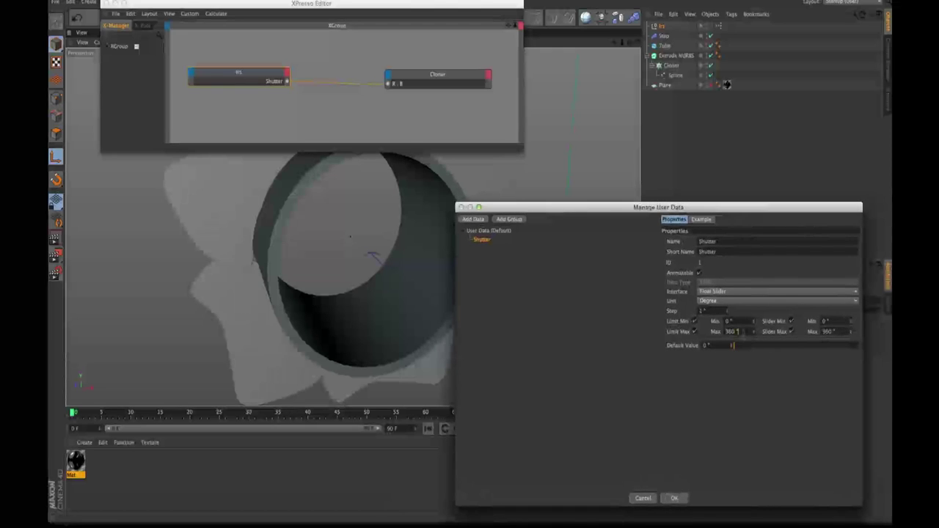
pyautogui.press('BackSpace')
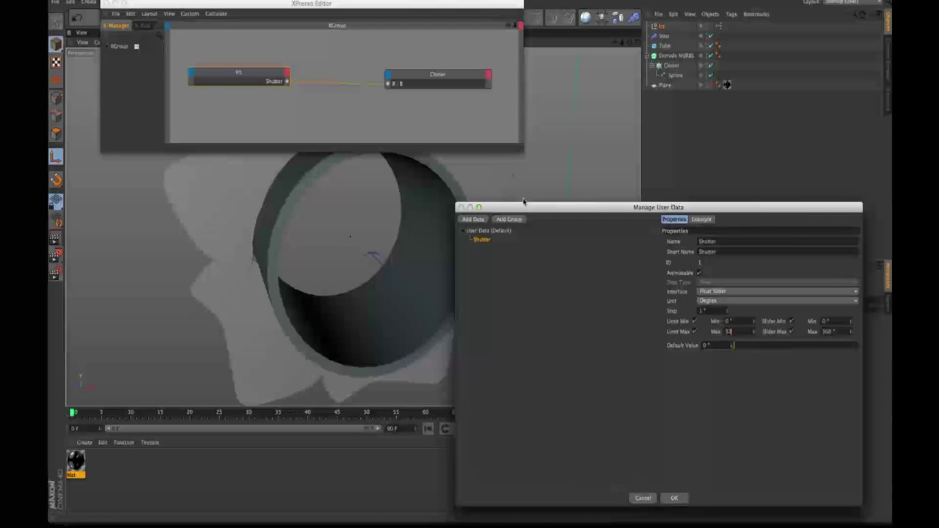
pyautogui.press('Tab')
pyautogui.press('Tab')
pyautogui.click(674, 499)
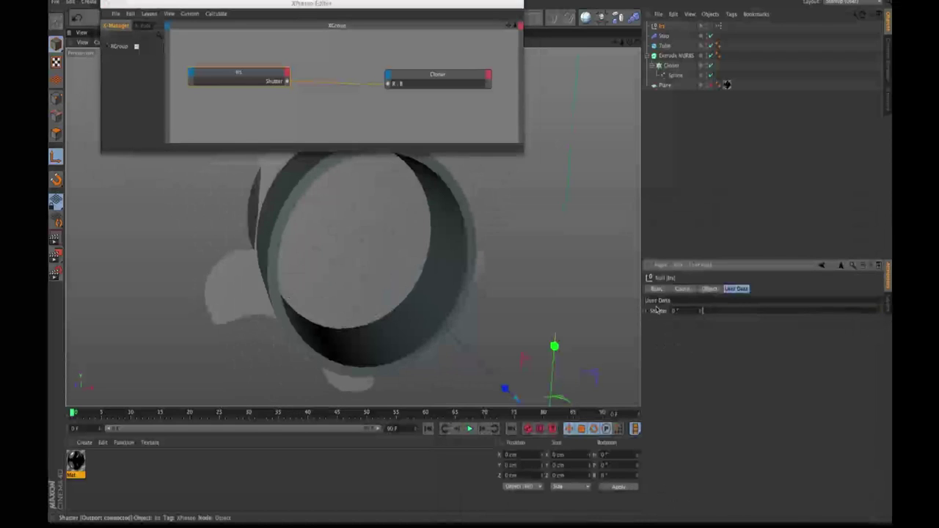
# Close the XPresso Editor and try the Shutter slider across its full range, leaving it at 0°.
pyautogui.moveTo(703, 311); pyautogui.dragTo(514, 342)
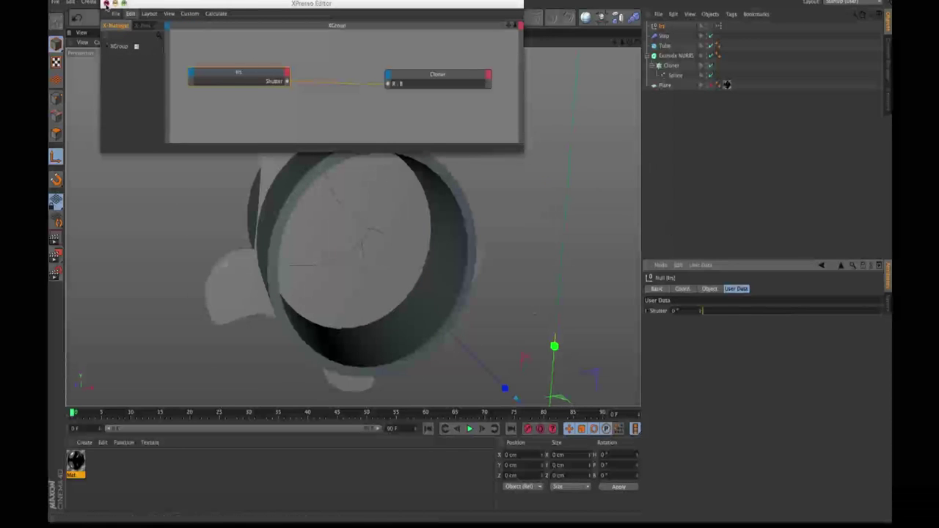
pyautogui.click(105, 3)
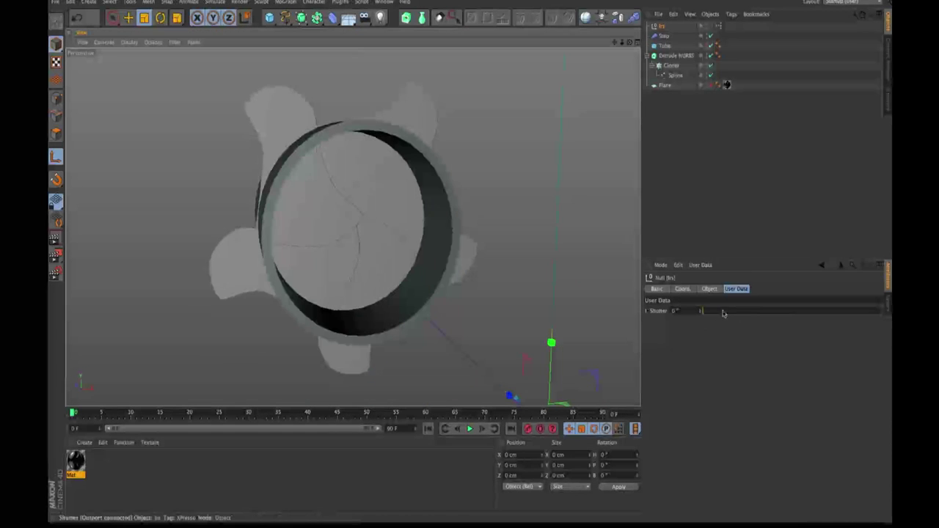
pyautogui.moveTo(715, 311)
pyautogui.mouseDown()
pyautogui.moveTo(888, 308)
pyautogui.moveTo(823, 310)
pyautogui.moveTo(873, 310)
pyautogui.moveTo(862, 302)
pyautogui.moveTo(604, 322)
pyautogui.moveTo(872, 310)
pyautogui.mouseUp()
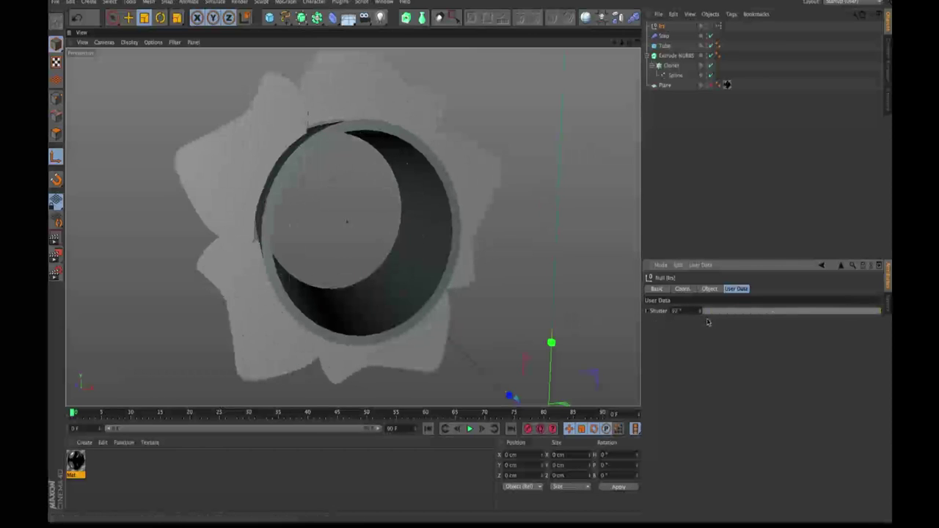
pyautogui.moveTo(880, 310); pyautogui.dragTo(637, 311)
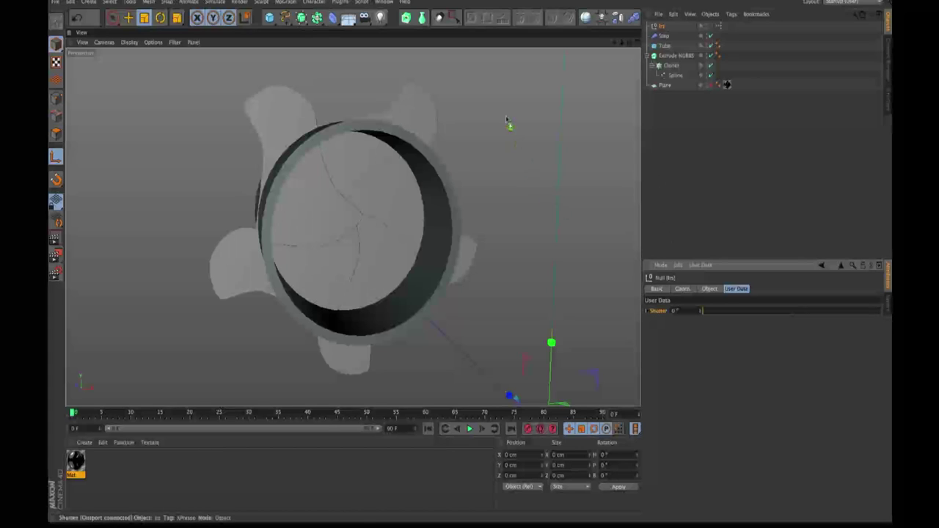
# Place the Shutter parameter as a HUD slider in the perspective view and keyframe it at 0° on frame 0.
pyautogui.moveTo(506, 119); pyautogui.dragTo(507, 121)
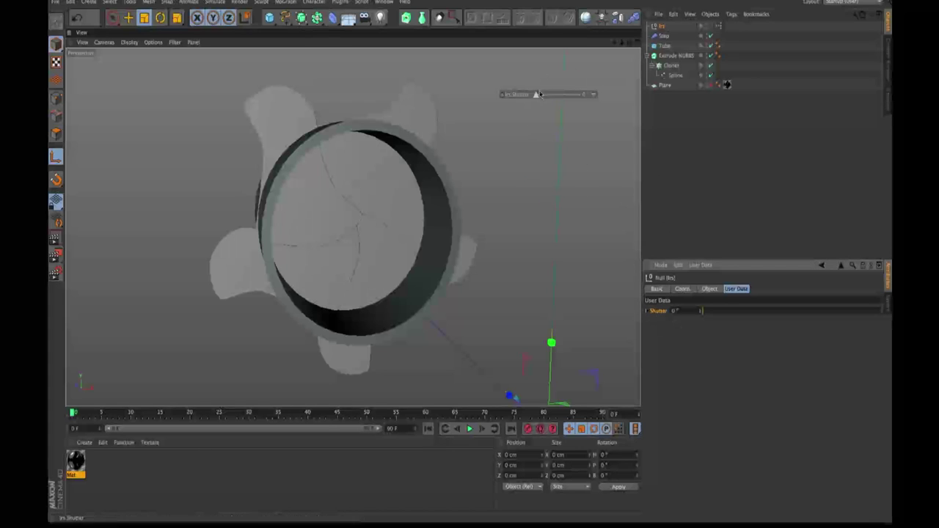
pyautogui.moveTo(538, 95)
pyautogui.mouseDown()
pyautogui.moveTo(569, 95)
pyautogui.moveTo(536, 94)
pyautogui.mouseUp()
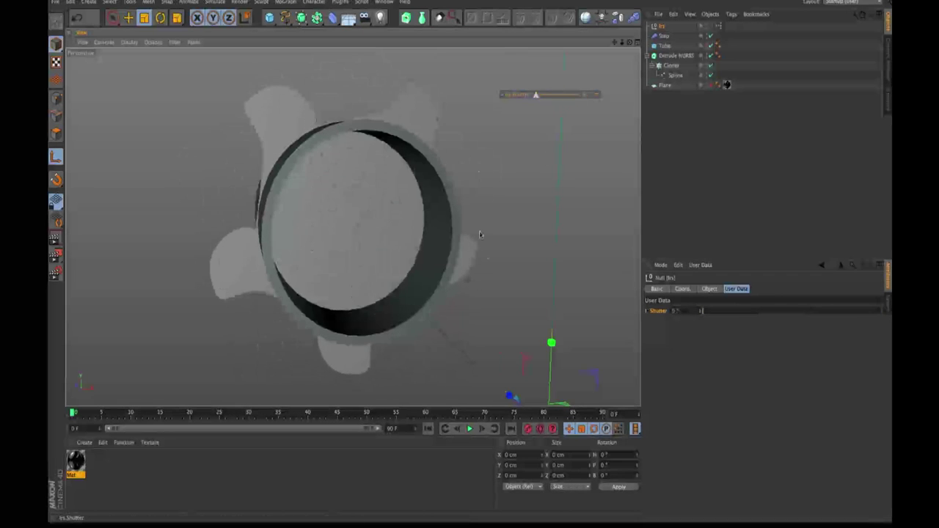
pyautogui.moveTo(77, 412); pyautogui.dragTo(84, 413)
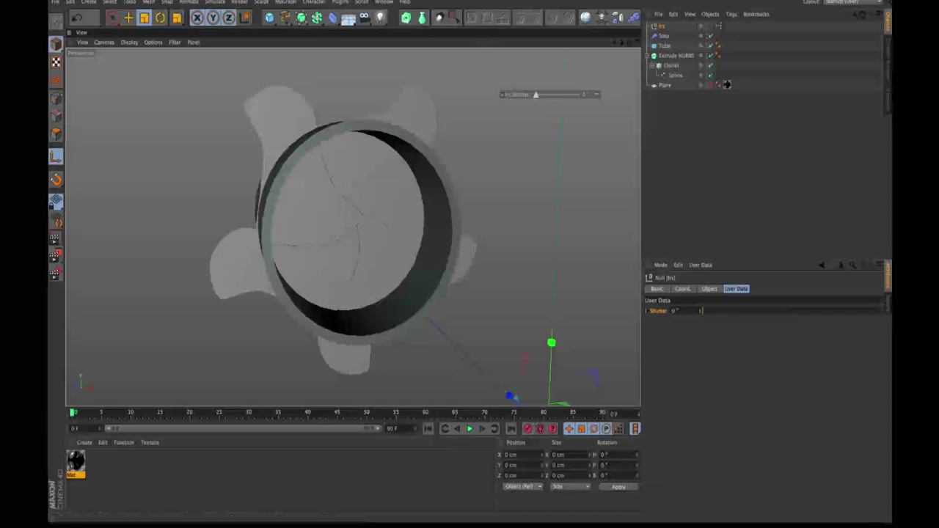
pyautogui.keyDown('ctrl'); pyautogui.click(502, 95); pyautogui.keyUp('ctrl')
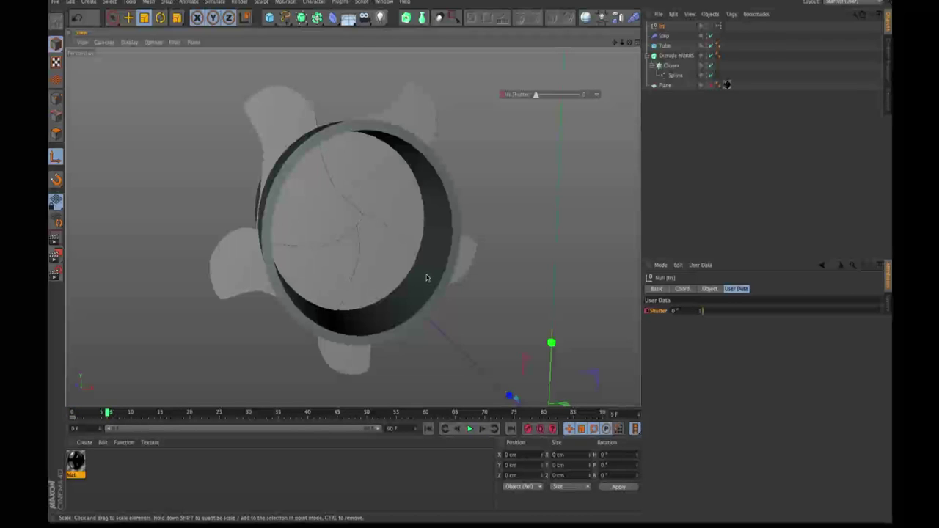
# Keyframe the Shutter parameter at 57° on frame 10 and at 0° on frame 20 using its HUD slider.
pyautogui.press('g')
pyautogui.press('g')
pyautogui.moveTo(538, 95); pyautogui.dragTo(593, 93)
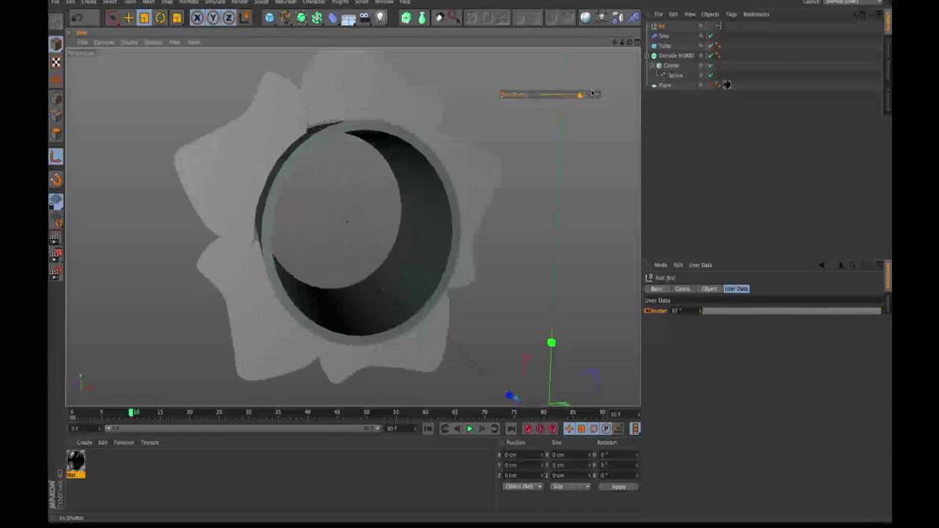
pyautogui.keyDown('ctrl'); pyautogui.click(503, 96); pyautogui.keyUp('ctrl')
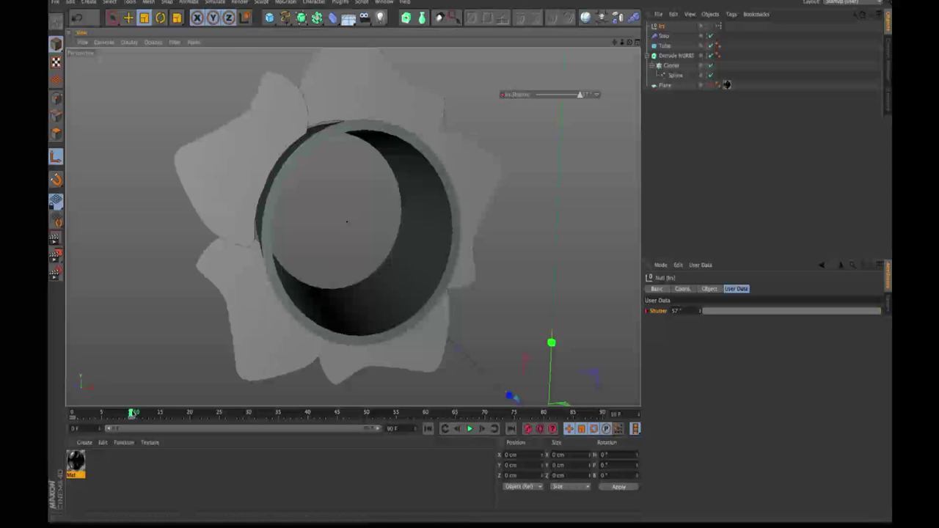
pyautogui.moveTo(132, 413); pyautogui.dragTo(138, 414)
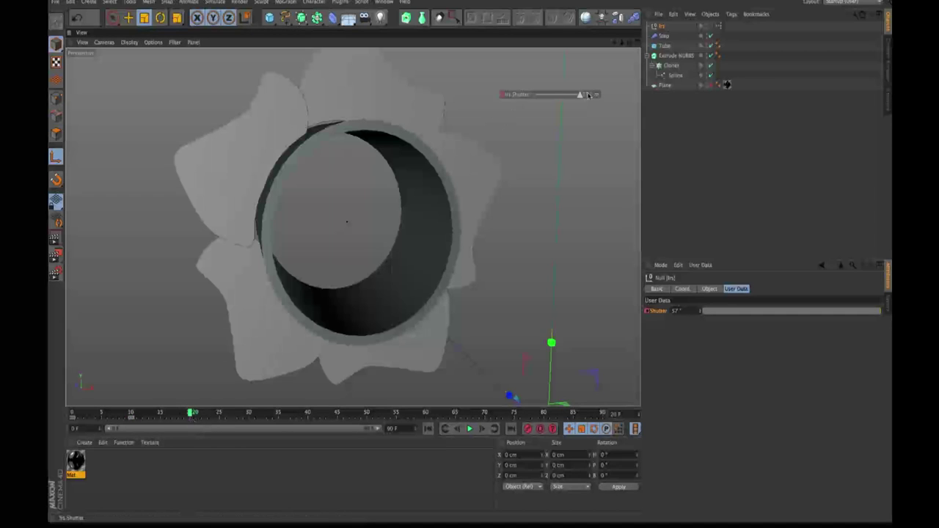
pyautogui.moveTo(588, 95); pyautogui.dragTo(504, 95)
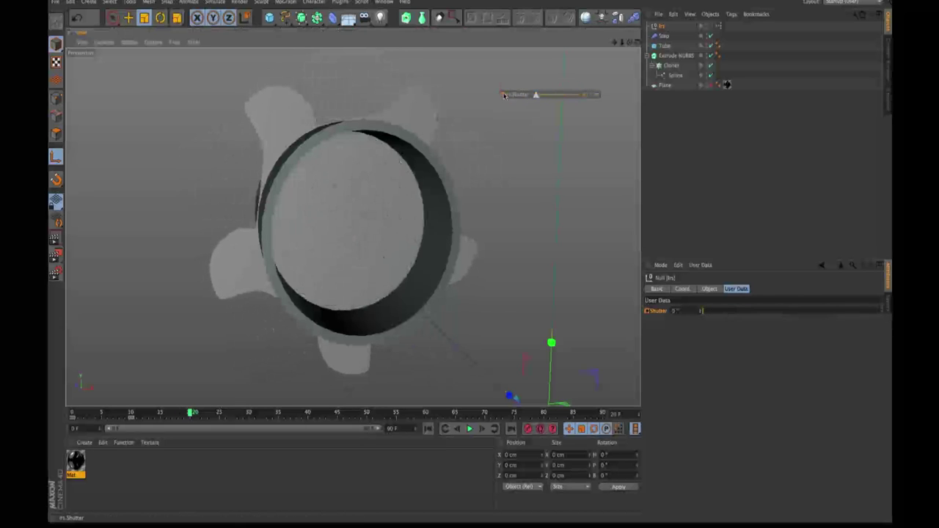
pyautogui.keyDown('ctrl'); pyautogui.click(504, 96); pyautogui.keyUp('ctrl')
# Play the opening and closing animation of the iris from frame 0 several times.
pyautogui.moveTo(189, 413); pyautogui.dragTo(72, 413)
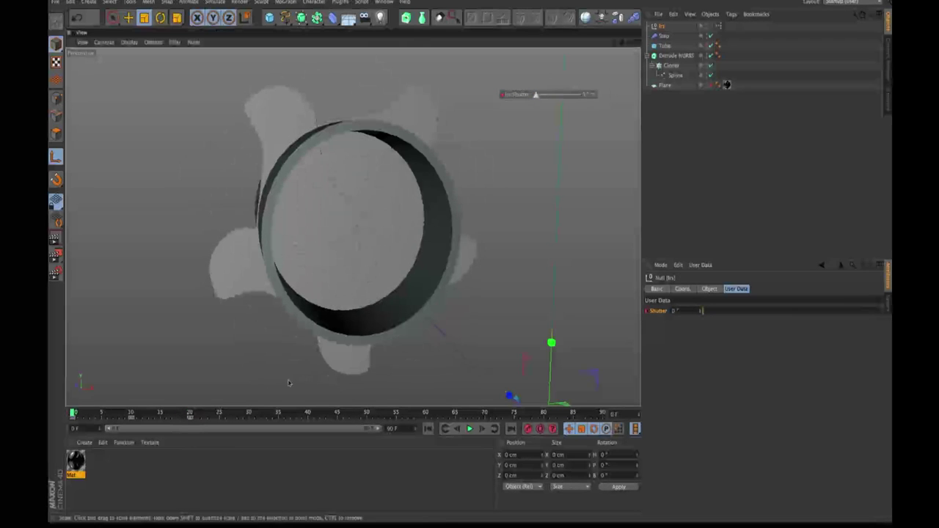
pyautogui.click(470, 429)
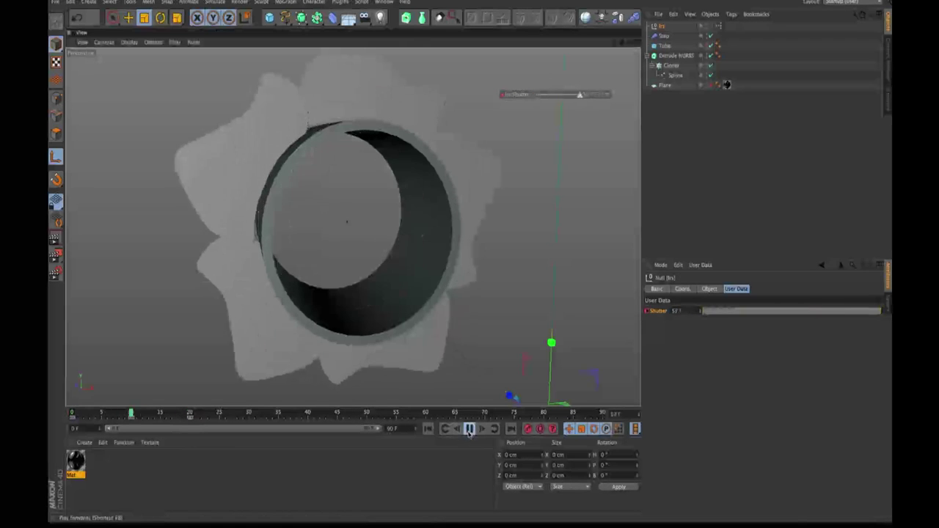
pyautogui.moveTo(275, 413); pyautogui.dragTo(72, 414)
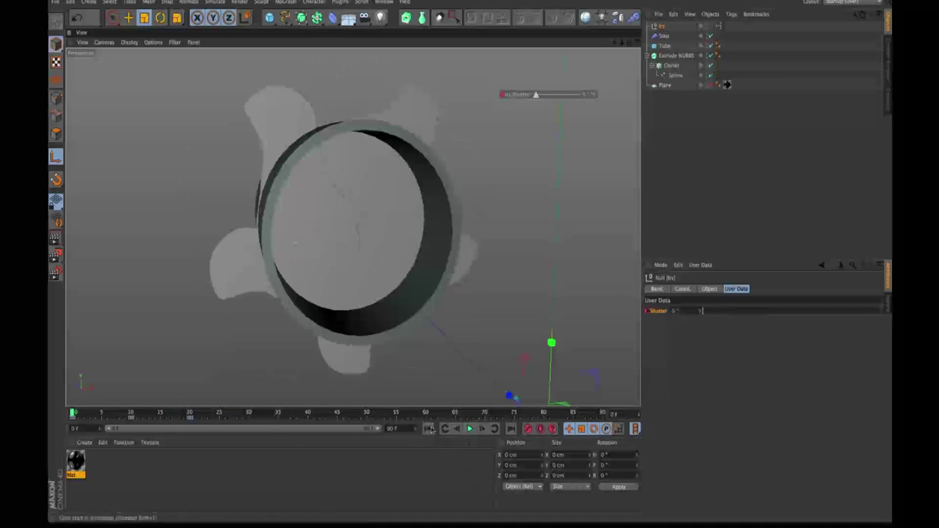
pyautogui.click(469, 430)
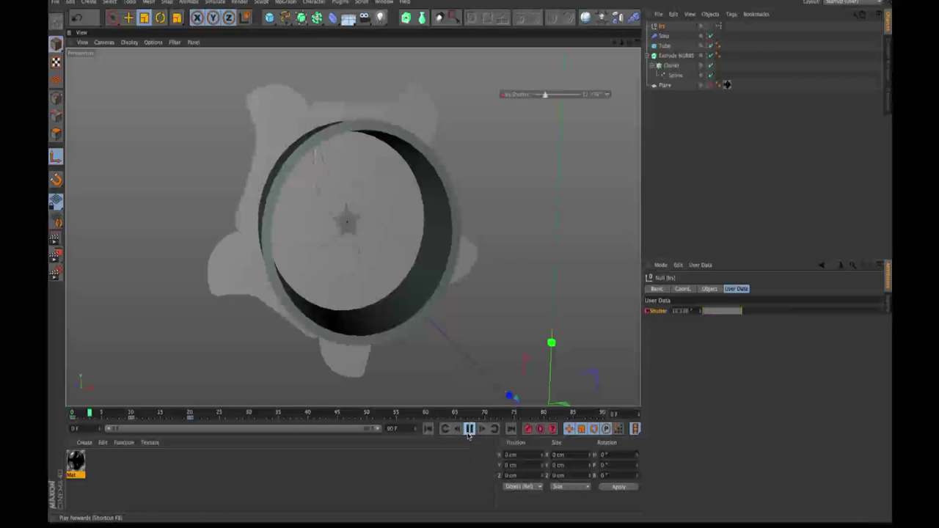
pyautogui.click(469, 430)
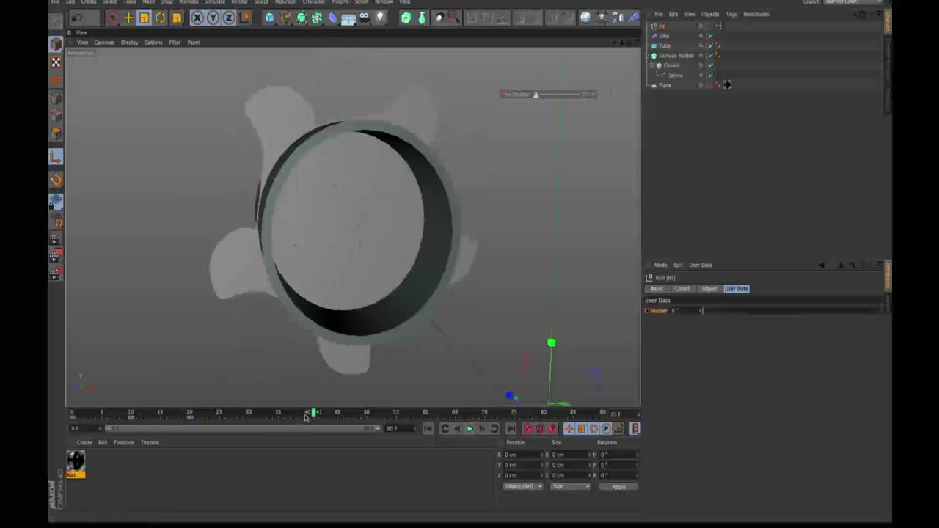
pyautogui.click(471, 430)
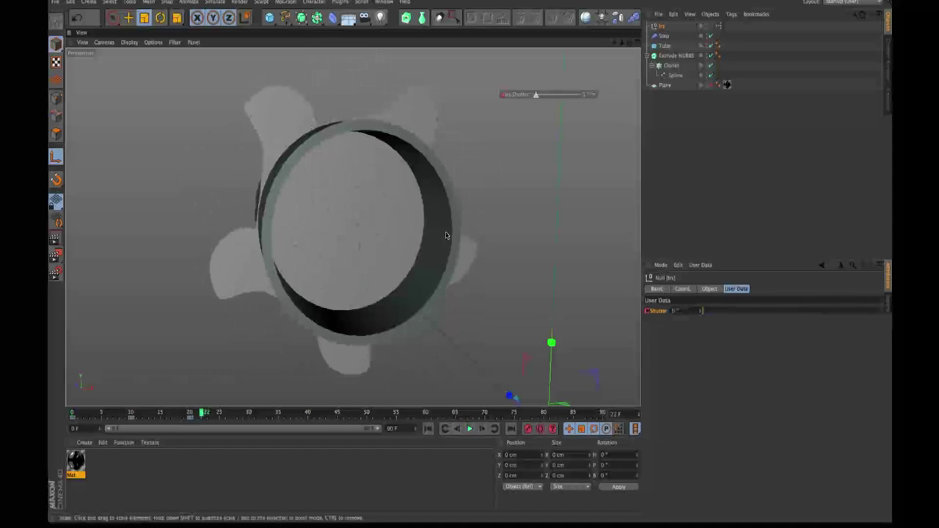
# Create a new material with a dark, nearly black color and apply it to the Cloner.
pyautogui.moveTo(447, 235)
pyautogui.keyDown('alt'); pyautogui.mouseDown()
pyautogui.moveTo(469, 265)
pyautogui.moveTo(455, 239)
pyautogui.mouseUp(); pyautogui.keyUp('alt')
pyautogui.doubleClick(128, 496)
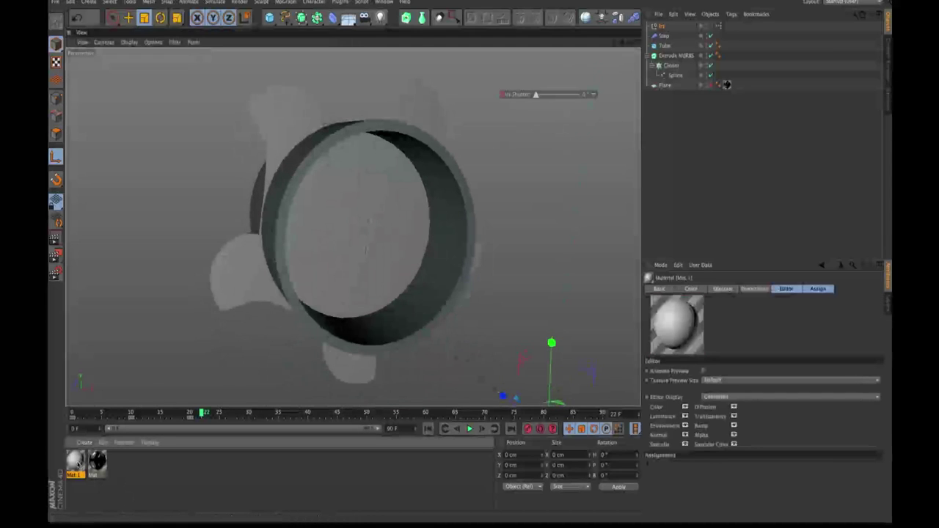
pyautogui.click(693, 289)
pyautogui.moveTo(750, 372); pyautogui.dragTo(731, 383)
pyautogui.moveTo(743, 393); pyautogui.dragTo(730, 392)
pyautogui.moveTo(73, 466); pyautogui.dragTo(676, 66)
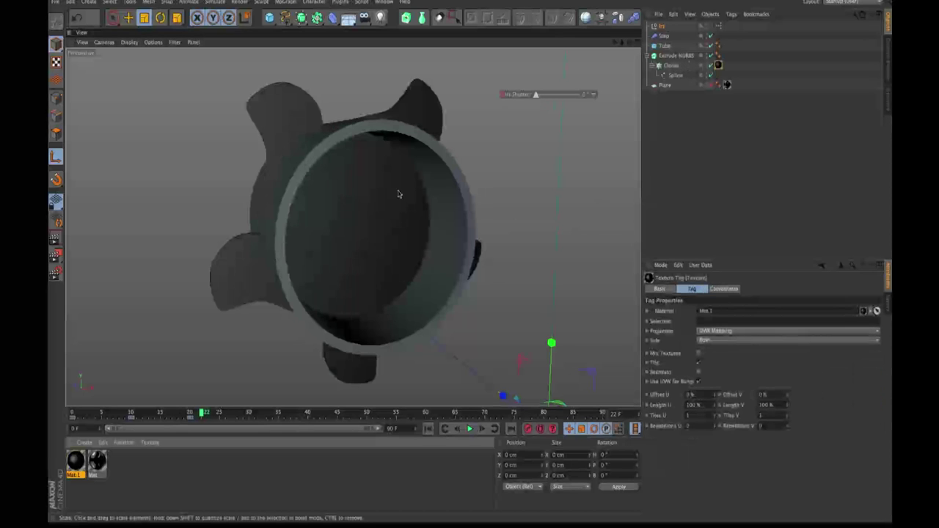
# Inspect the darkened iris blades from several angles and scrub the animation back to frame 0.
pyautogui.keyDown('alt'); pyautogui.moveTo(398, 193); pyautogui.dragTo(426, 242); pyautogui.keyUp('alt')
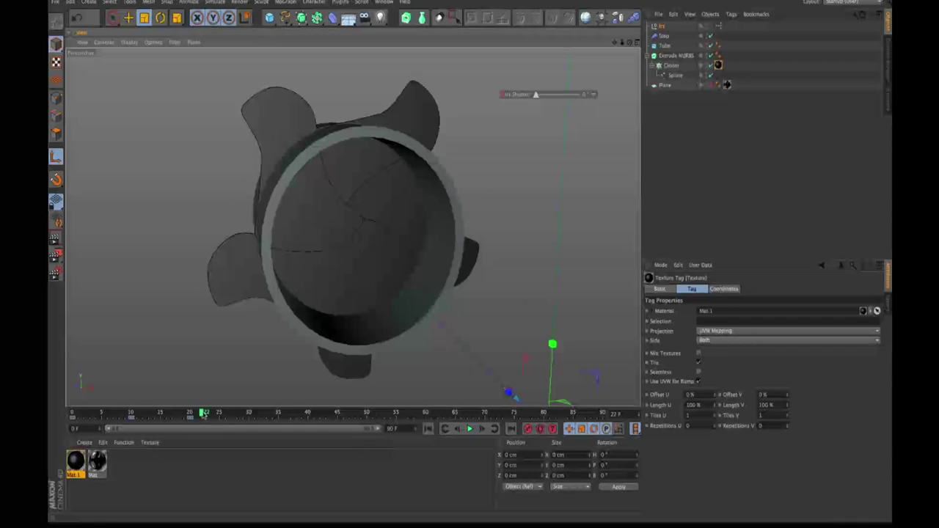
pyautogui.moveTo(204, 415); pyautogui.dragTo(73, 413)
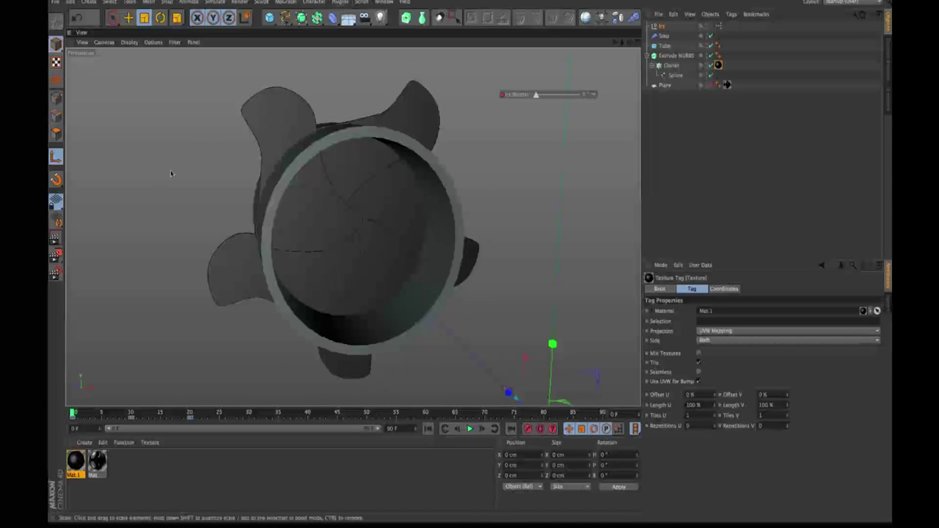
pyautogui.keyDown('alt'); pyautogui.moveTo(416, 216); pyautogui.dragTo(333, 256); pyautogui.keyUp('alt')
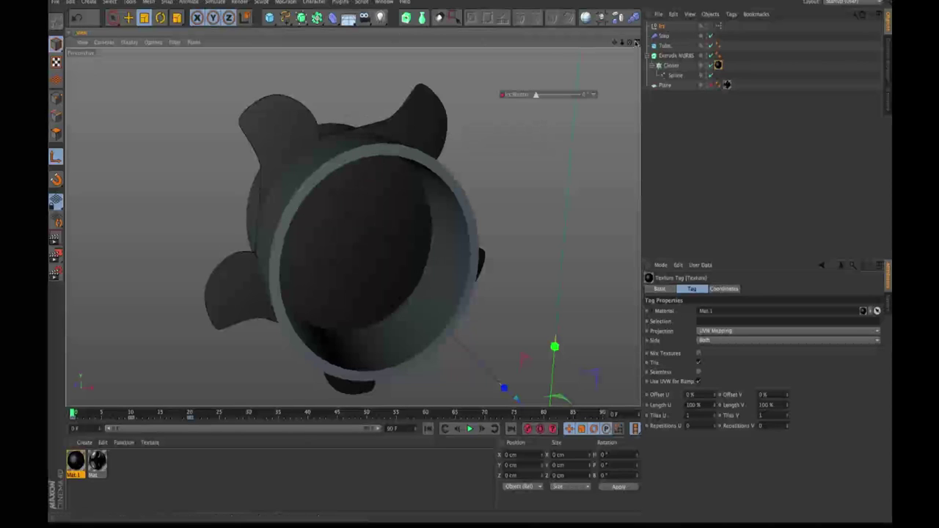
# Show all four views, add a cylinder and set its orientation to -Z.
pyautogui.click(637, 44)
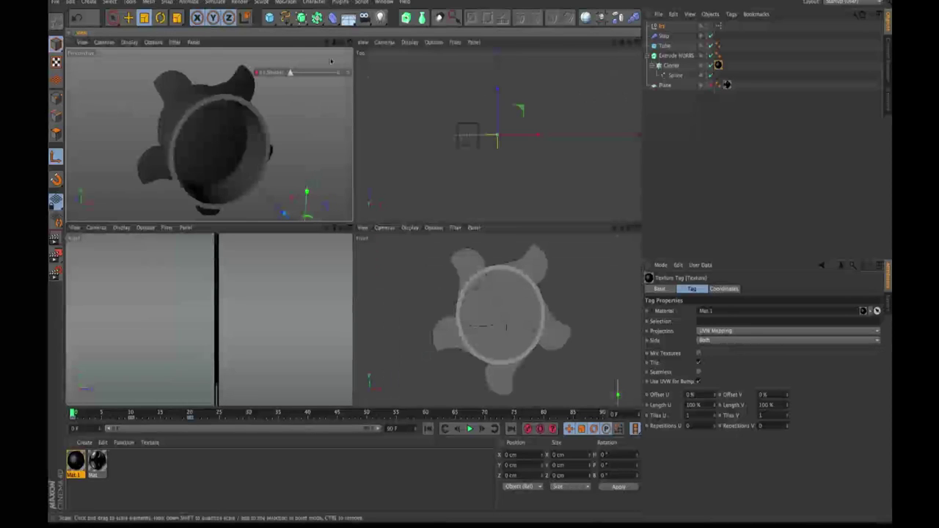
pyautogui.click(269, 18)
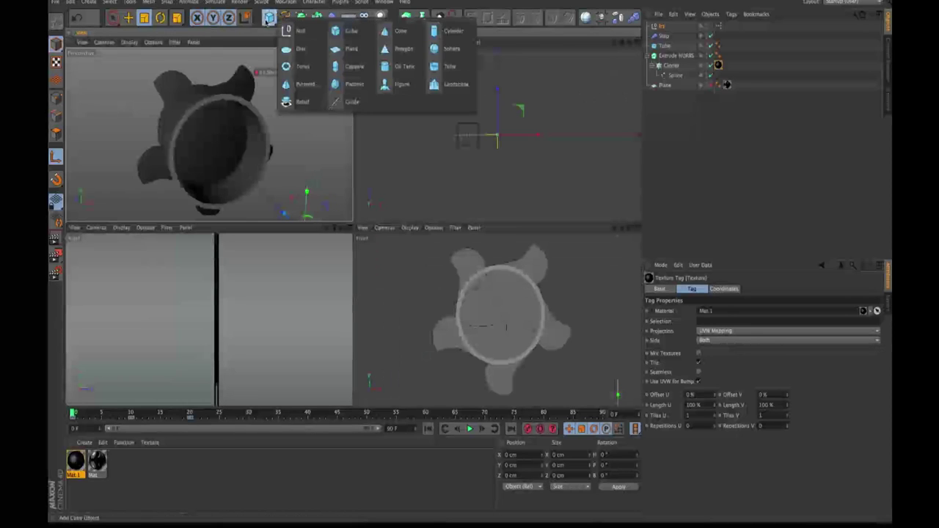
pyautogui.click(450, 32)
pyautogui.click(713, 352)
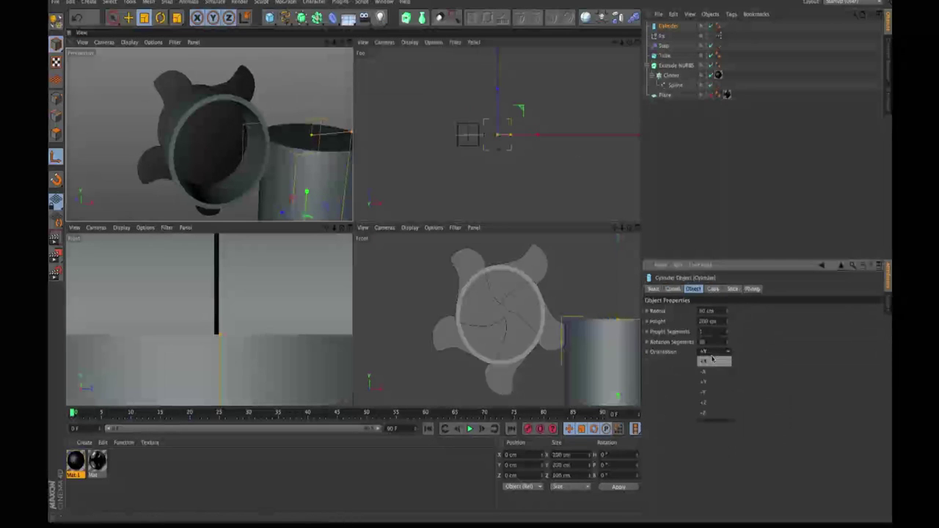
pyautogui.click(714, 412)
pyautogui.scroll(-3, 563, 357)
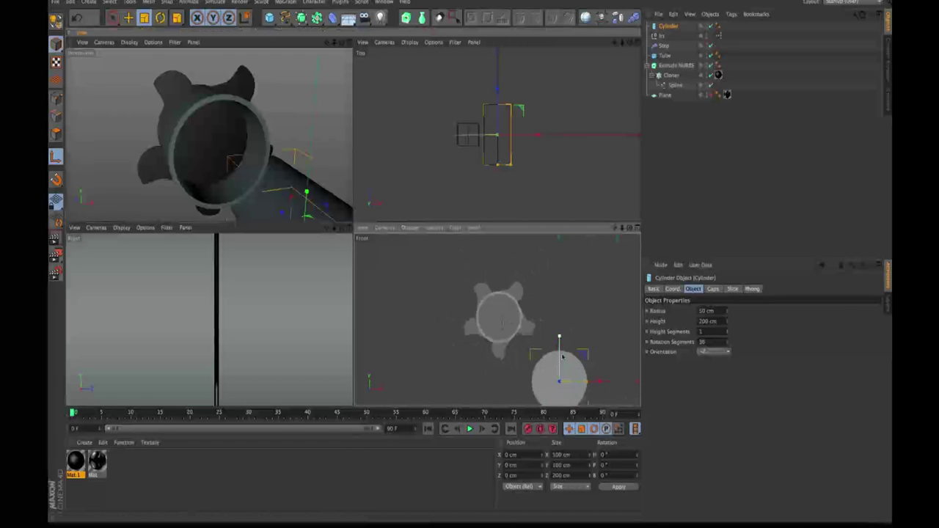
# Try to line up the cylinder with the iris by moving it about 101 cm up along Y and using Transfer.
pyautogui.press('e')
pyautogui.moveTo(561, 345); pyautogui.dragTo(562, 286)
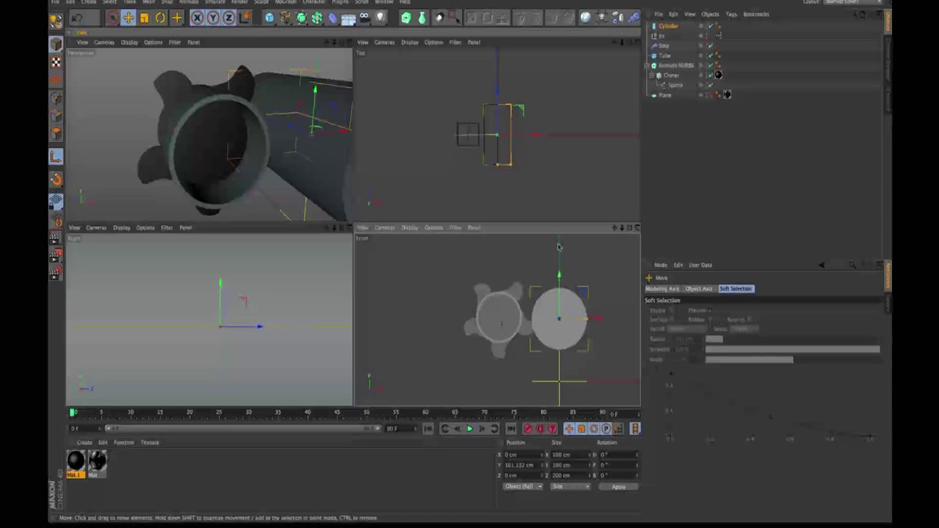
pyautogui.hotkey('shift', 'c')
pyautogui.write('transf')
pyautogui.press('Return')
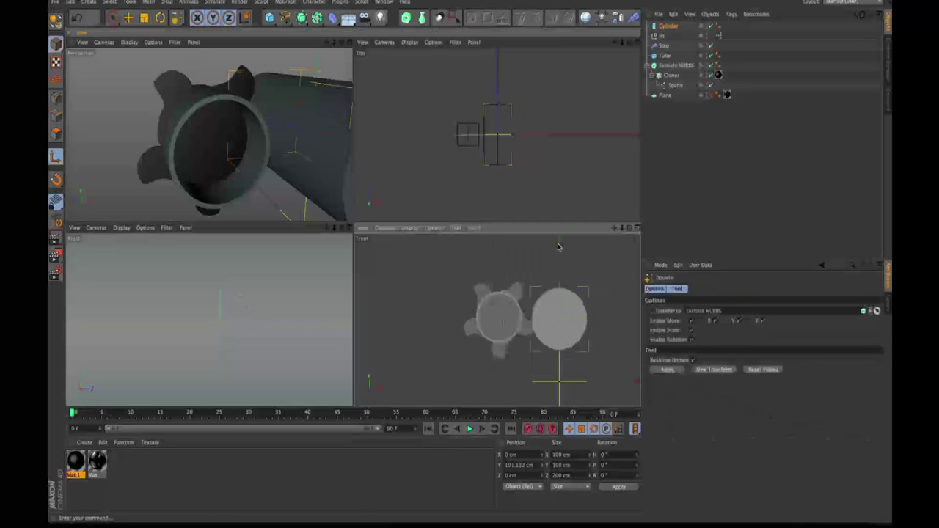
pyautogui.click(213, 151)
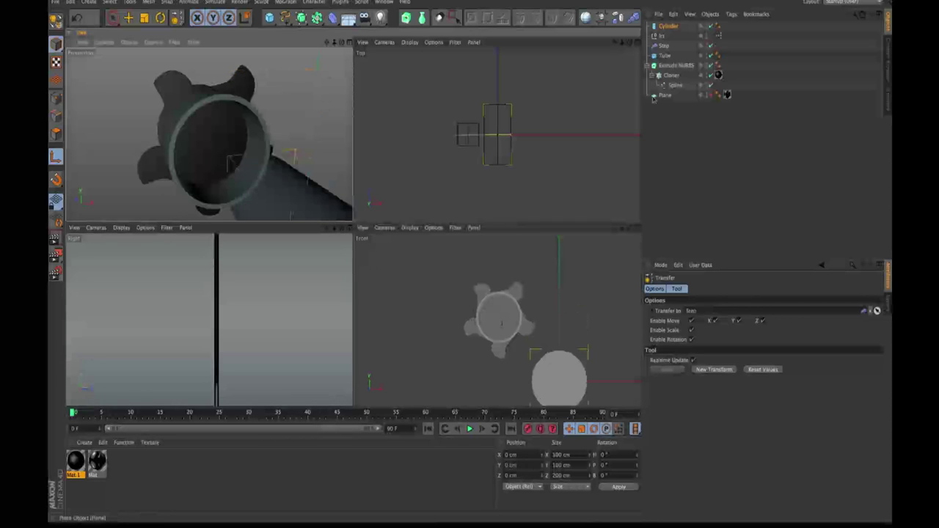
# Disable the Extrude NURBS and transfer the cylinder to the Cloner's position.
pyautogui.click(684, 30)
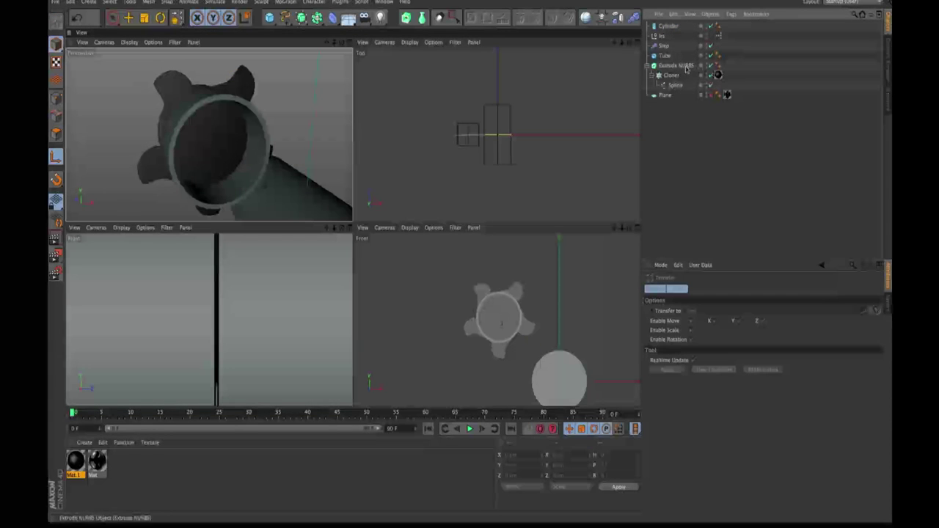
pyautogui.click(711, 65)
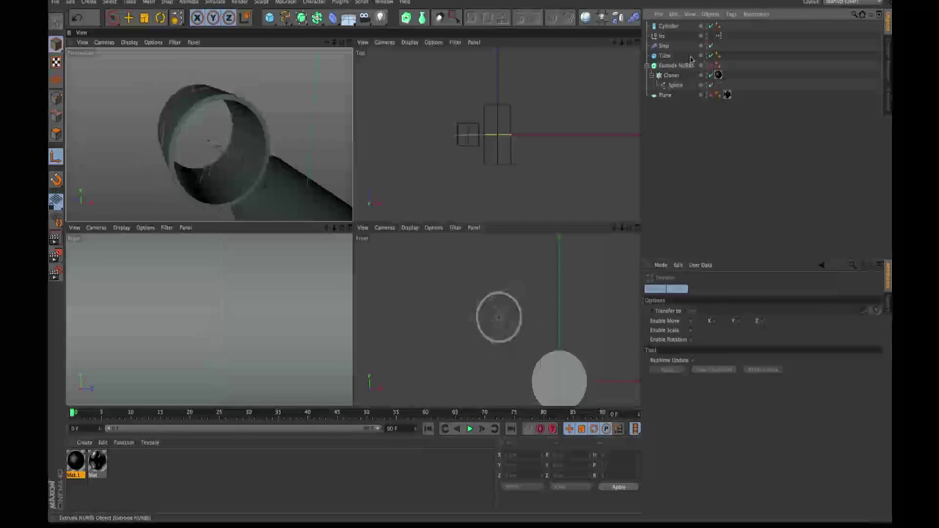
pyautogui.write('transfer')
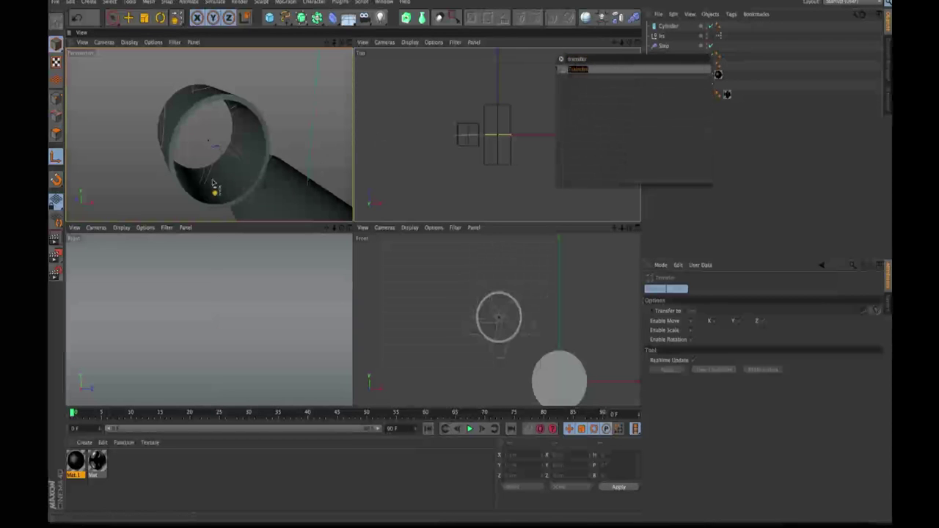
pyautogui.keyDown('alt'); pyautogui.moveTo(211, 138); pyautogui.dragTo(257, 121, button='right'); pyautogui.keyUp('alt')
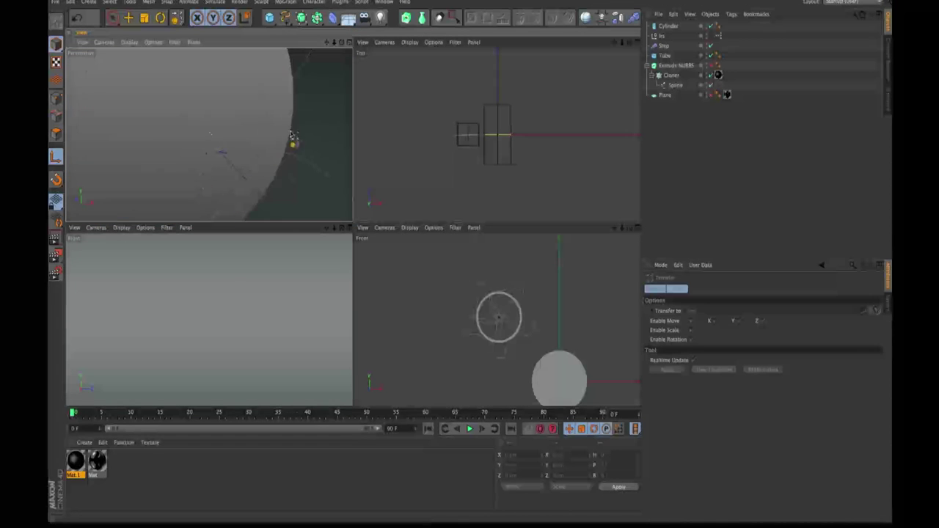
pyautogui.scroll(-3, 291, 136)
pyautogui.scroll(-2, 268, 148)
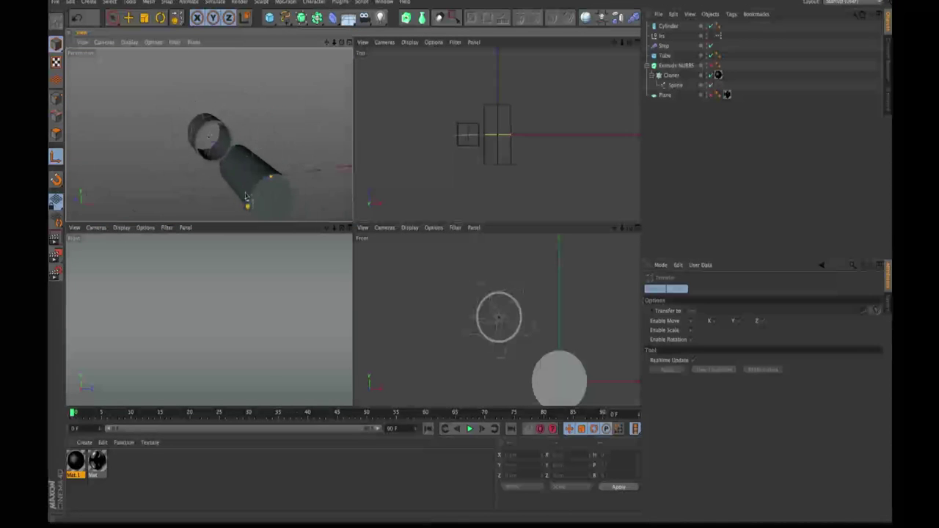
pyautogui.click(234, 123)
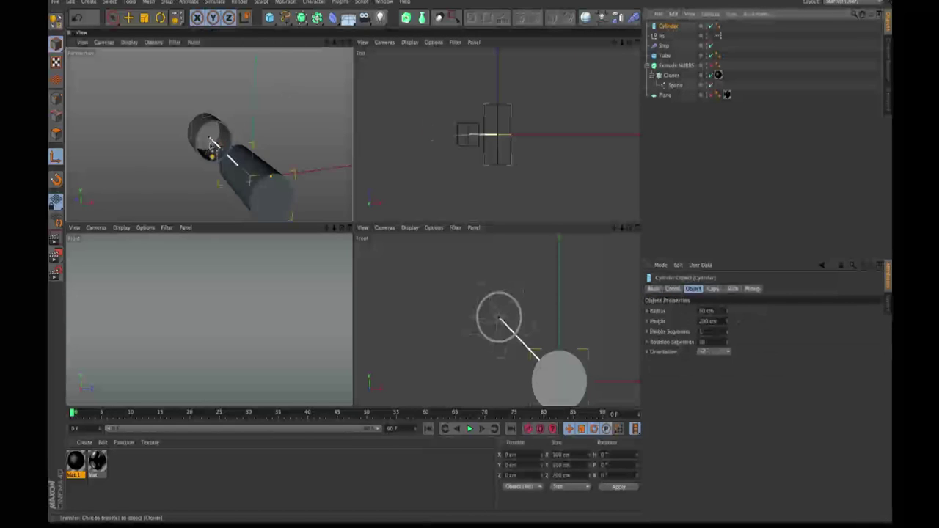
pyautogui.click(499, 316)
# Disable the cylinder temporarily and check how the tube lies where the cylinder was placed.
pyautogui.click(347, 43)
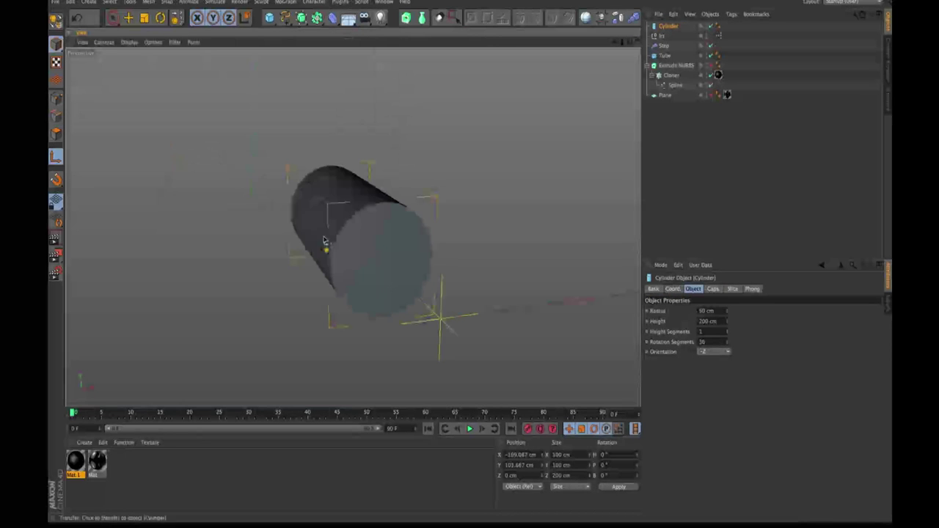
pyautogui.scroll(3, 402, 176)
pyautogui.click(722, 31)
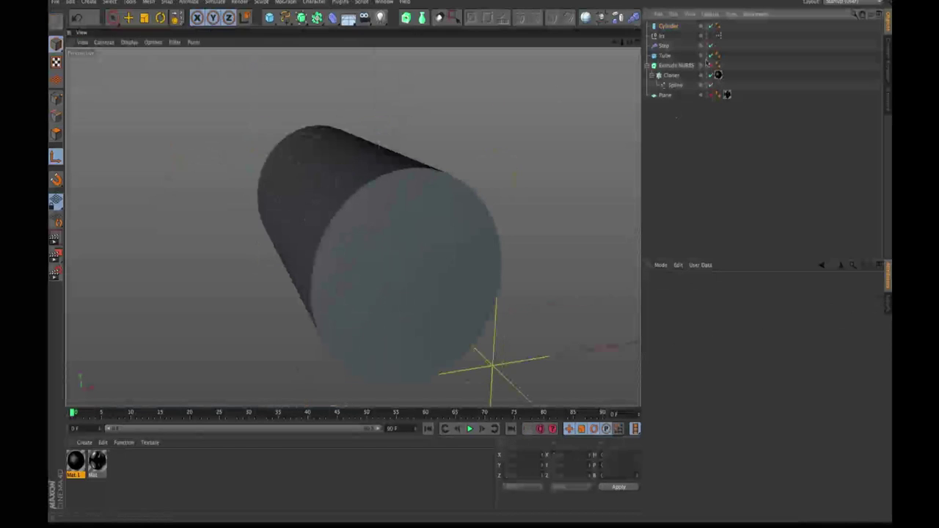
pyautogui.click(710, 26)
pyautogui.moveTo(358, 233)
pyautogui.keyDown('alt'); pyautogui.mouseDown()
pyautogui.moveTo(413, 209)
pyautogui.moveTo(355, 234)
pyautogui.mouseUp(); pyautogui.keyUp('alt')
pyautogui.click(636, 44)
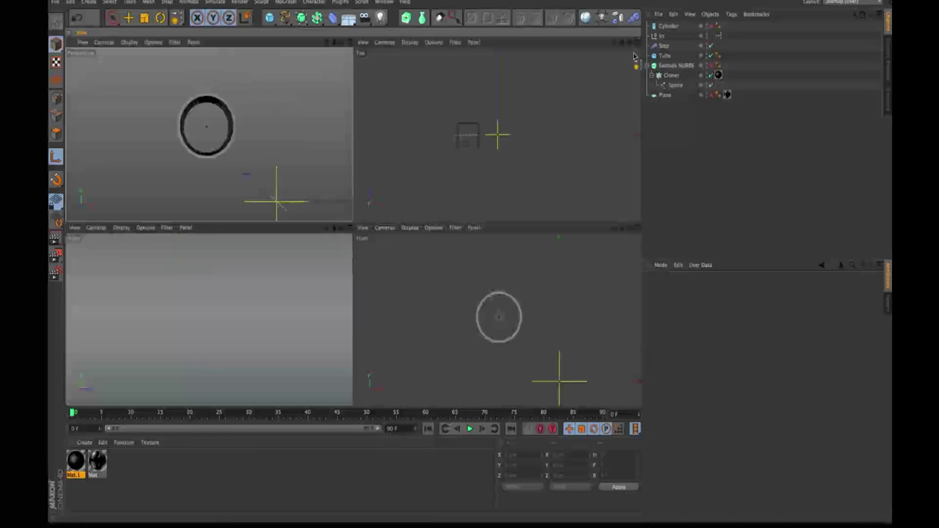
# Re-enable the cylinder and, in the enlarged Front view, scale it uniformly to about 79 cm in diameter.
pyautogui.click(637, 230)
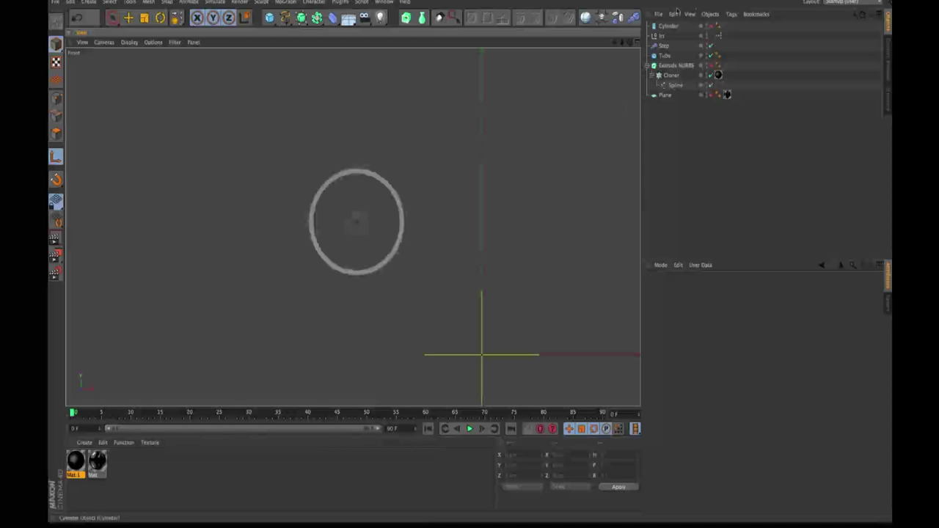
pyautogui.click(666, 57)
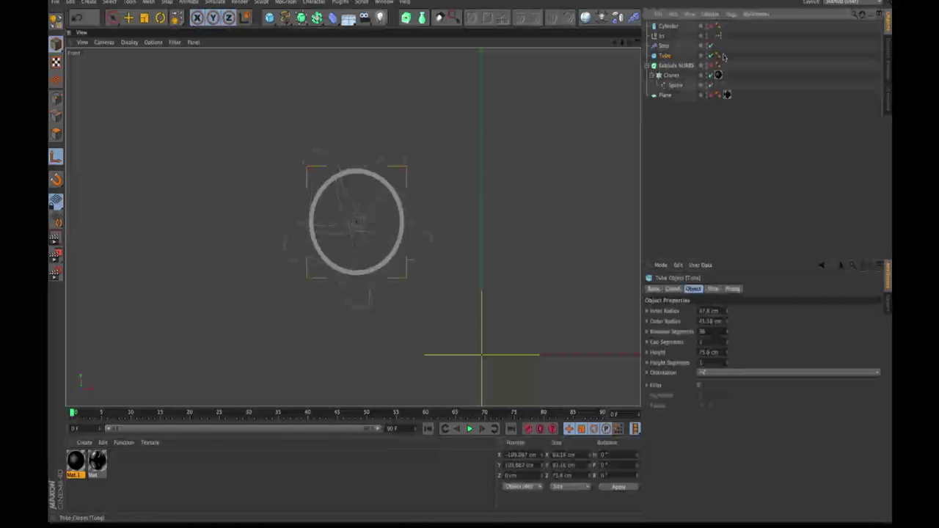
pyautogui.click(670, 27)
pyautogui.click(710, 27)
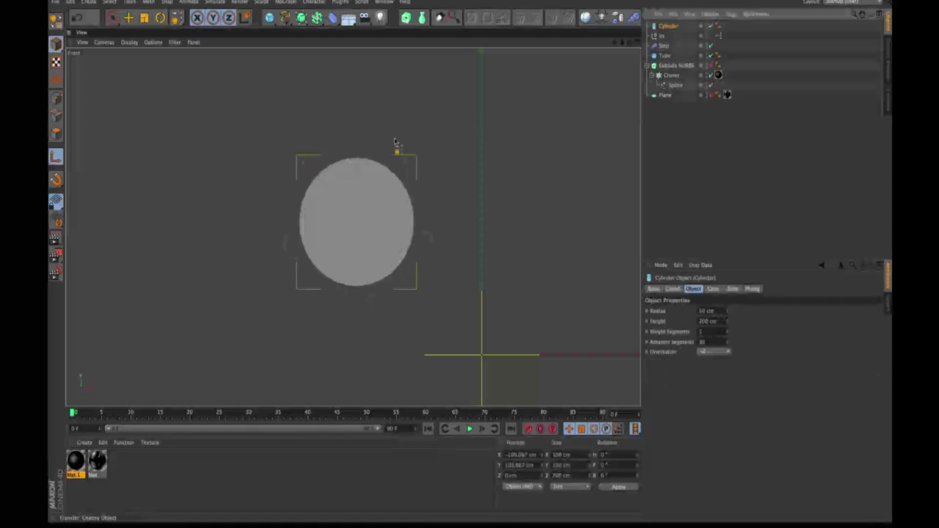
pyautogui.press('t')
pyautogui.moveTo(334, 212)
pyautogui.mouseDown()
pyautogui.moveTo(265, 236)
pyautogui.moveTo(334, 206)
pyautogui.mouseUp()
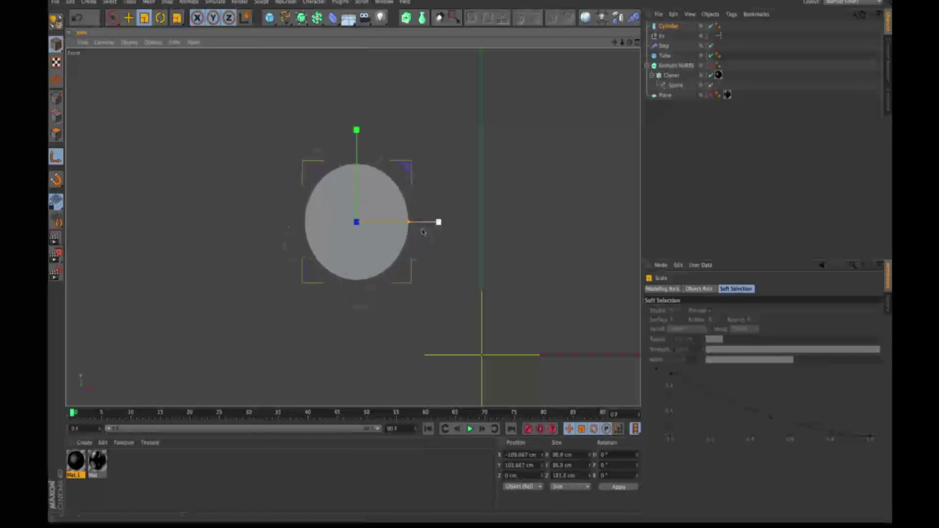
pyautogui.moveTo(376, 204); pyautogui.dragTo(320, 200)
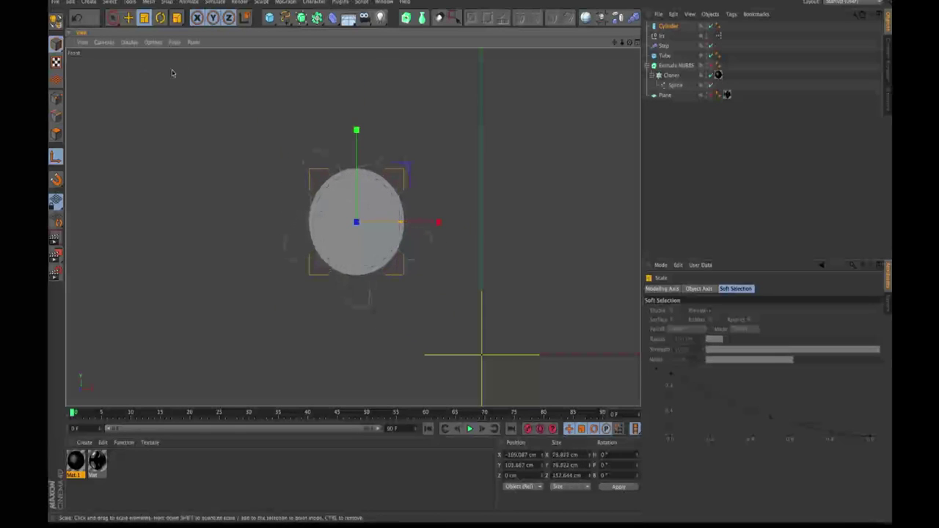
# Display the Front view as Gouraud Shading (Lines) and fine-tune the cylinder's diameter to about 79 cm, between the tube's inner and outer edges.
pyautogui.click(129, 42)
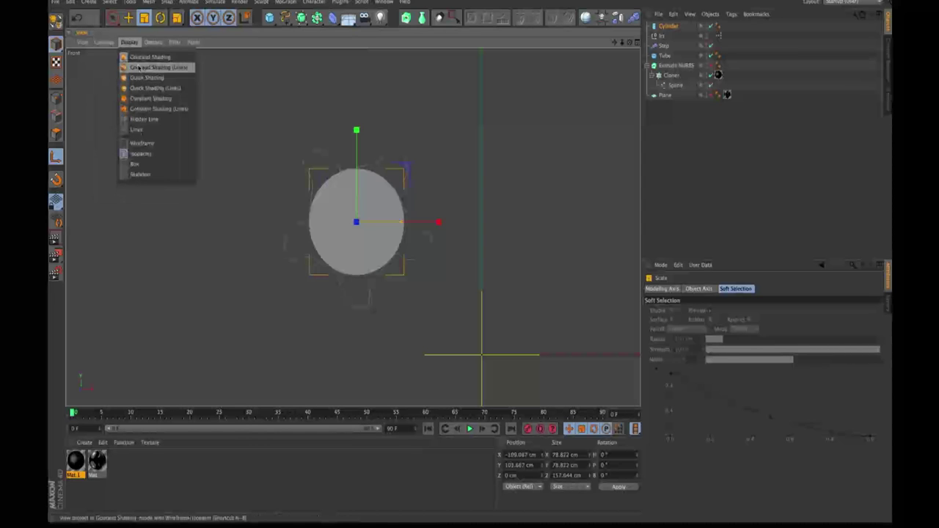
pyautogui.click(139, 69)
pyautogui.keyDown('alt'); pyautogui.moveTo(292, 127); pyautogui.dragTo(383, 110, button='right'); pyautogui.keyUp('alt')
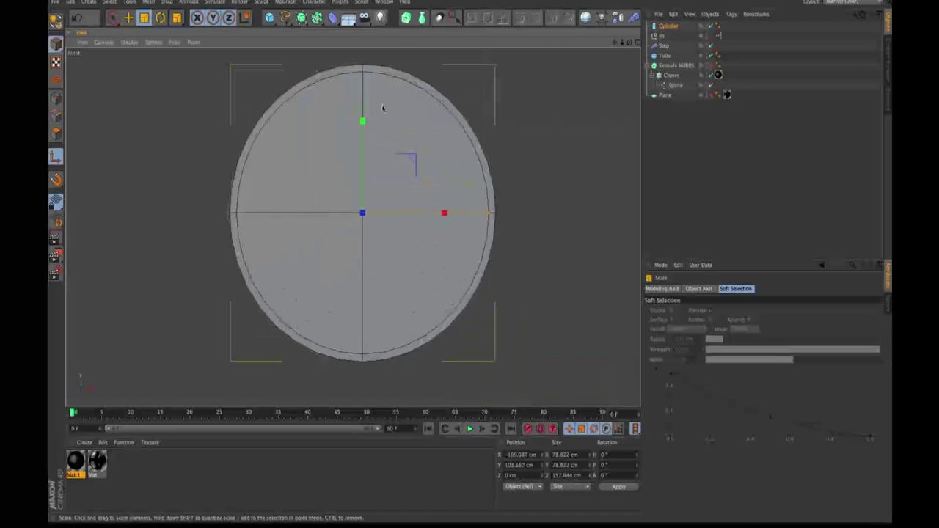
pyautogui.moveTo(407, 170)
pyautogui.mouseDown()
pyautogui.moveTo(444, 160)
pyautogui.moveTo(345, 185)
pyautogui.moveTo(303, 215)
pyautogui.mouseUp()
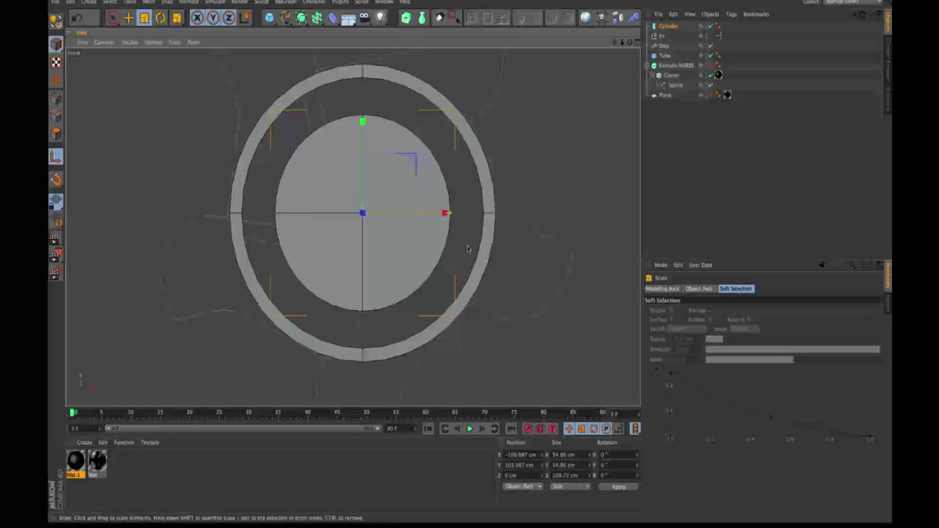
pyautogui.moveTo(387, 189); pyautogui.dragTo(523, 123)
# Show all four views, place the cylinder directly above the Extrude NURBS in the object hierarchy and re-enable the Extrude NURBS.
pyautogui.click(636, 44)
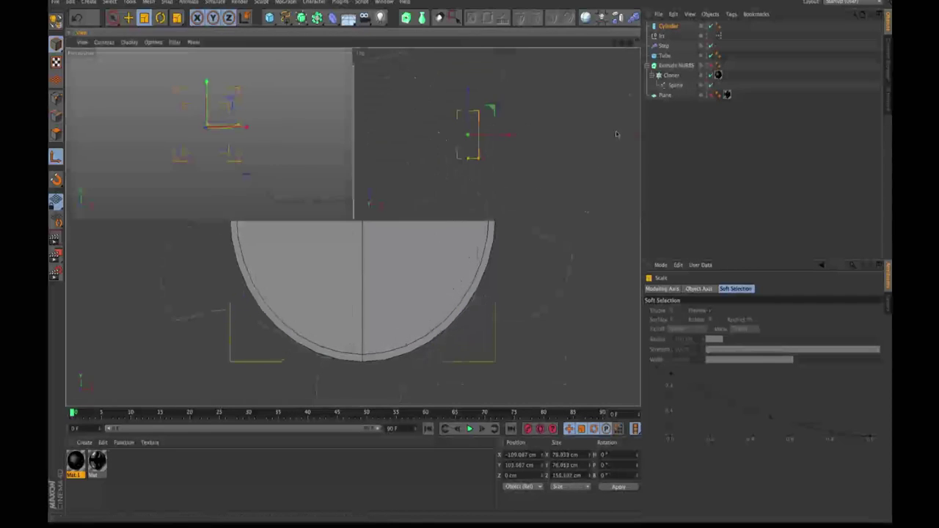
pyautogui.keyDown('alt'); pyautogui.moveTo(272, 199); pyautogui.dragTo(261, 178); pyautogui.keyUp('alt')
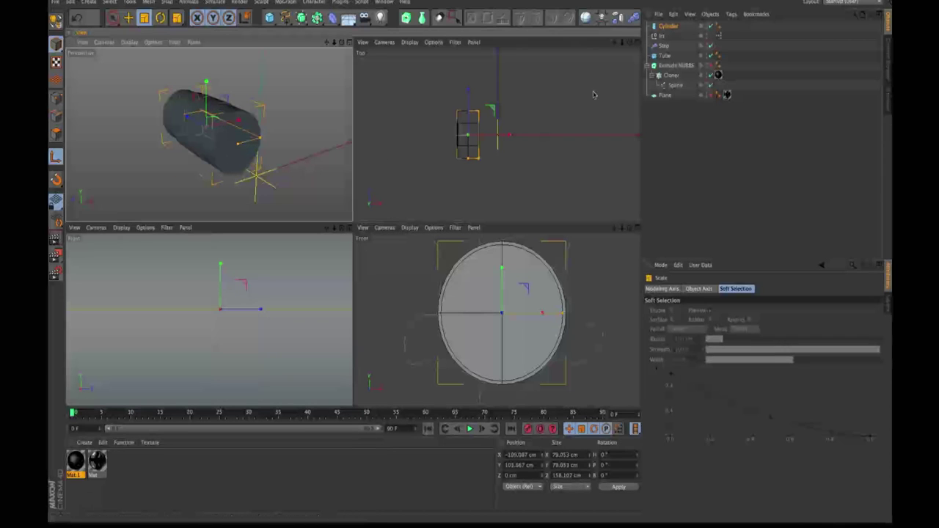
pyautogui.moveTo(664, 67); pyautogui.dragTo(650, 68)
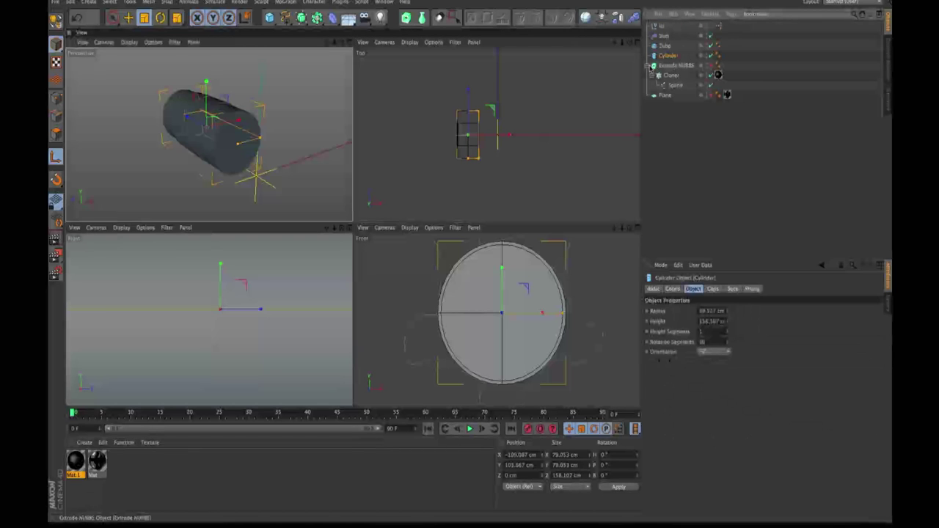
pyautogui.click(711, 66)
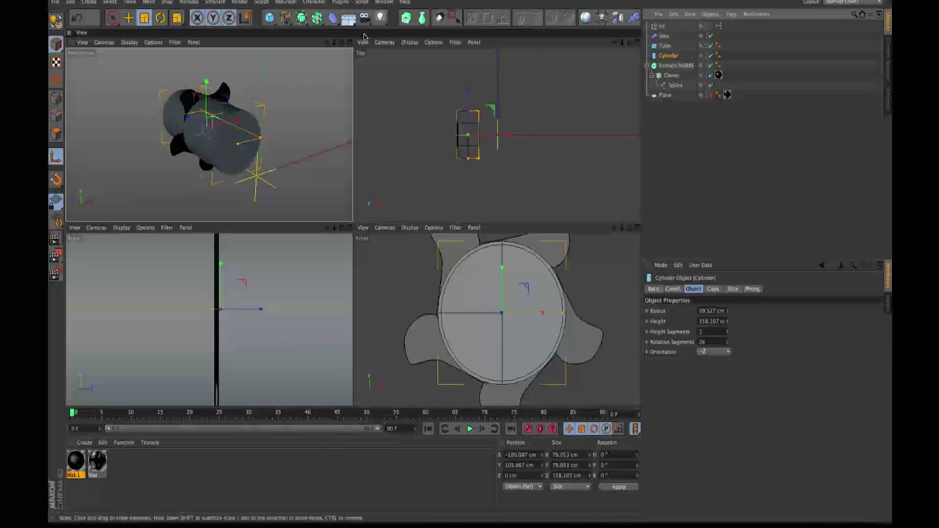
# Add a Boole object and nest the Extrude NURBS as its first child and the cylinder as its second.
pyautogui.click(316, 17)
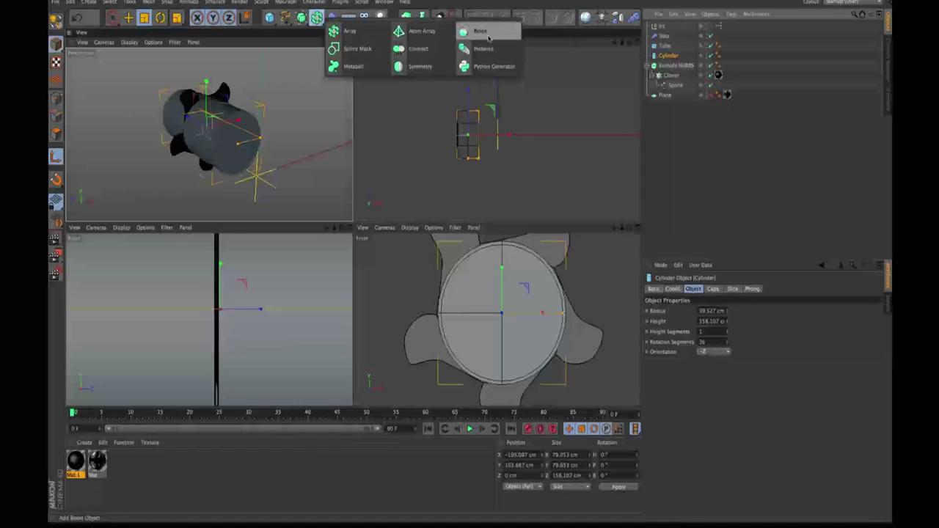
pyautogui.click(489, 34)
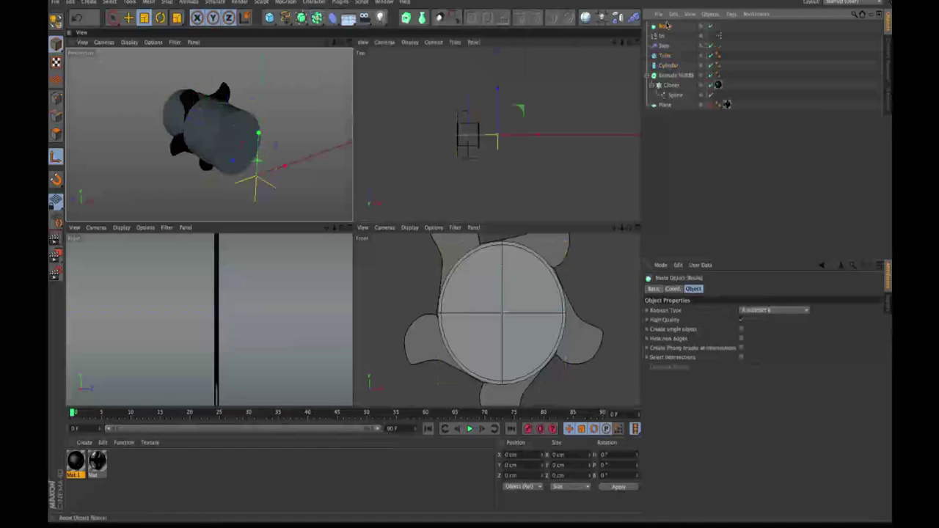
pyautogui.moveTo(666, 25); pyautogui.dragTo(668, 58)
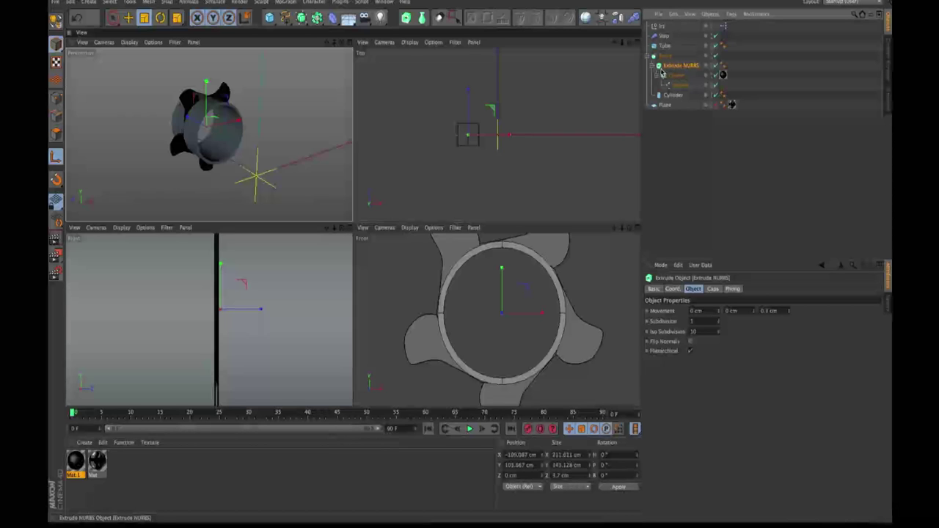
# Set the Boole's Boolean Type to A intersect B.
pyautogui.keyDown('alt'); pyautogui.moveTo(345, 141); pyautogui.dragTo(400, 162); pyautogui.keyUp('alt')
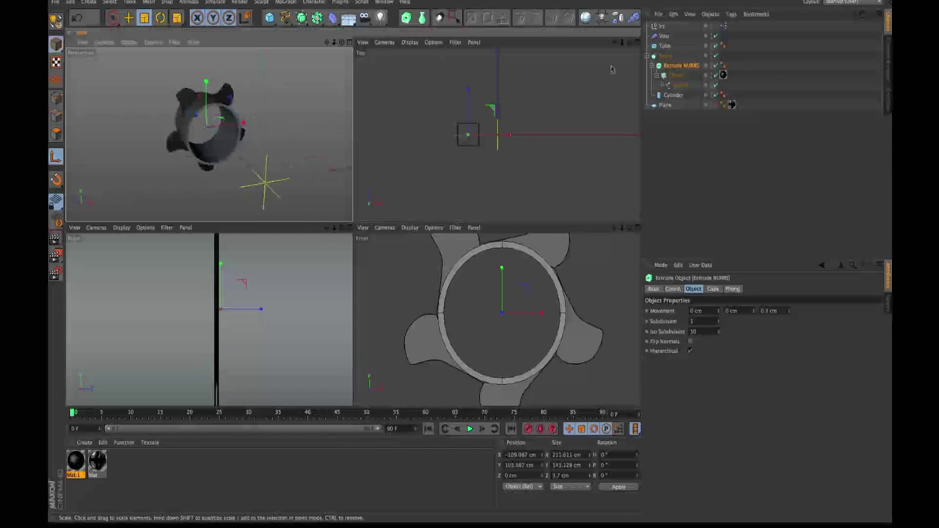
pyautogui.click(666, 55)
pyautogui.click(776, 310)
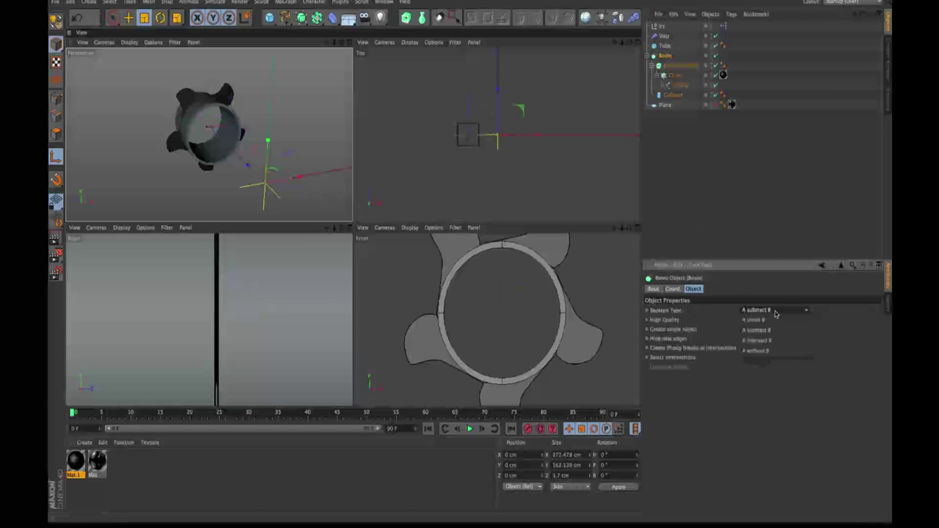
pyautogui.click(769, 341)
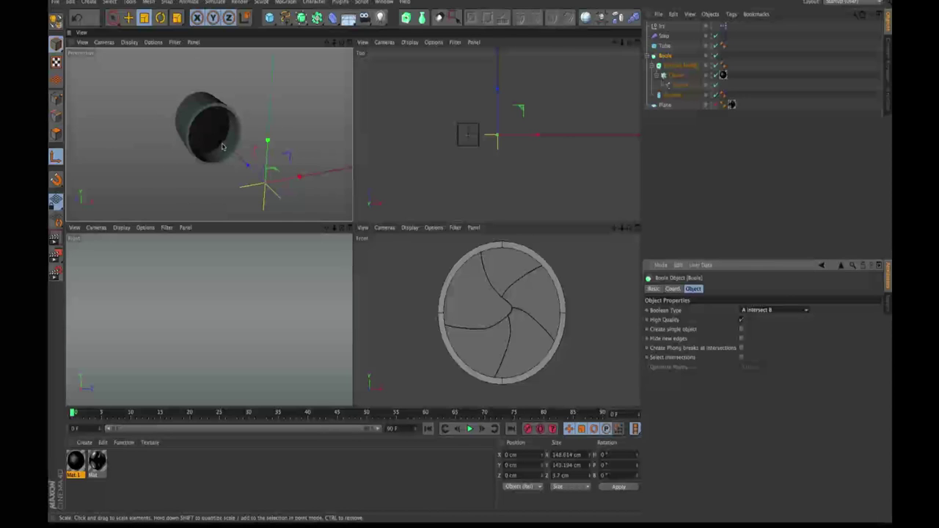
# Examine the trimmed iris blades inside the tube from several angles in the enlarged perspective view.
pyautogui.moveTo(222, 146)
pyautogui.keyDown('alt'); pyautogui.mouseDown()
pyautogui.moveTo(200, 123)
pyautogui.moveTo(233, 153)
pyautogui.mouseUp(); pyautogui.keyUp('alt')
pyautogui.keyDown('alt'); pyautogui.moveTo(200, 122); pyautogui.dragTo(222, 91, button='right'); pyautogui.keyUp('alt')
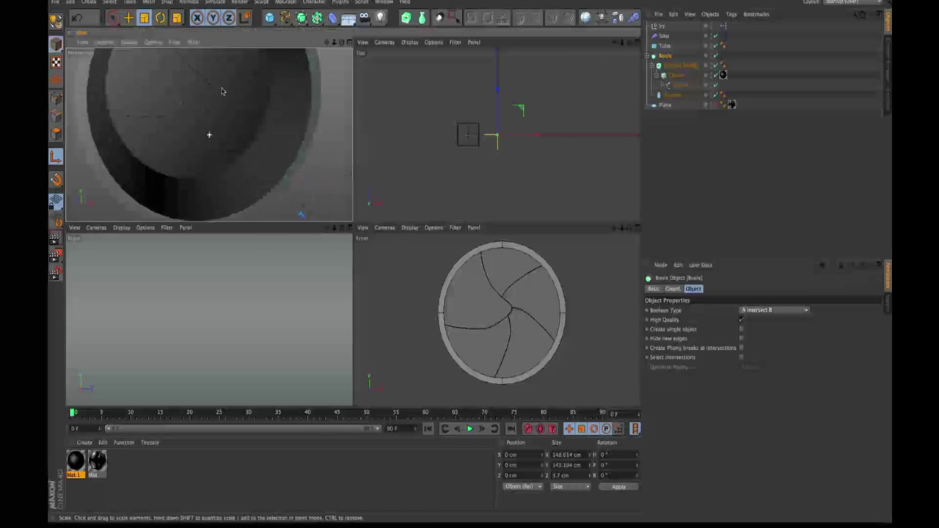
pyautogui.moveTo(210, 120)
pyautogui.keyDown('alt'); pyautogui.mouseDown()
pyautogui.moveTo(211, 109)
pyautogui.moveTo(223, 117)
pyautogui.mouseUp(); pyautogui.keyUp('alt')
pyautogui.keyDown('alt'); pyautogui.moveTo(223, 116); pyautogui.dragTo(218, 124, button='right'); pyautogui.keyUp('alt')
pyautogui.moveTo(218, 124)
pyautogui.keyDown('alt'); pyautogui.mouseDown()
pyautogui.moveTo(228, 117)
pyautogui.moveTo(231, 126)
pyautogui.mouseUp(); pyautogui.keyUp('alt')
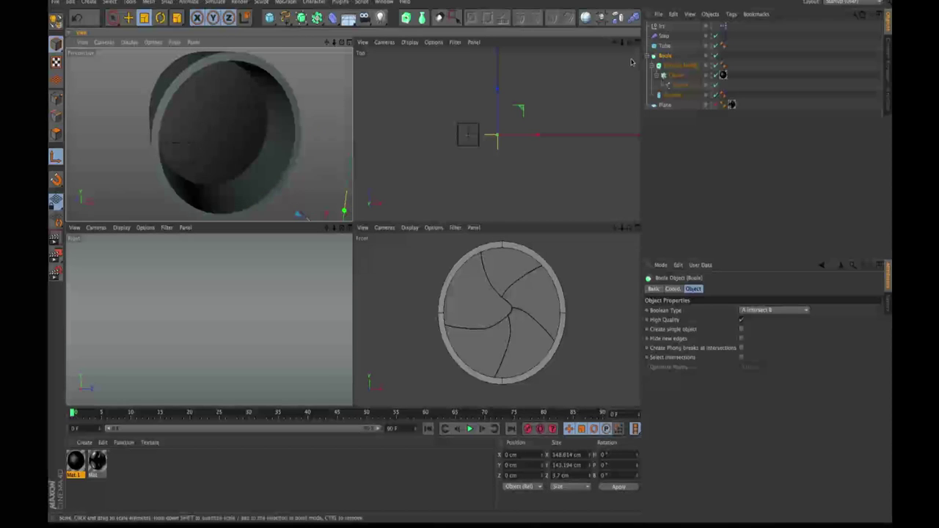
pyautogui.click(350, 43)
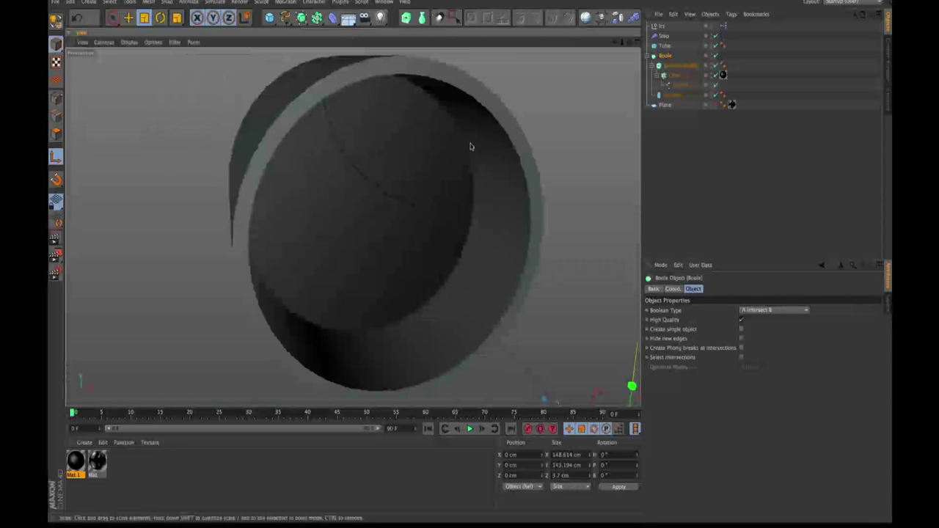
pyautogui.keyDown('alt'); pyautogui.moveTo(471, 147); pyautogui.dragTo(619, 83); pyautogui.keyUp('alt')
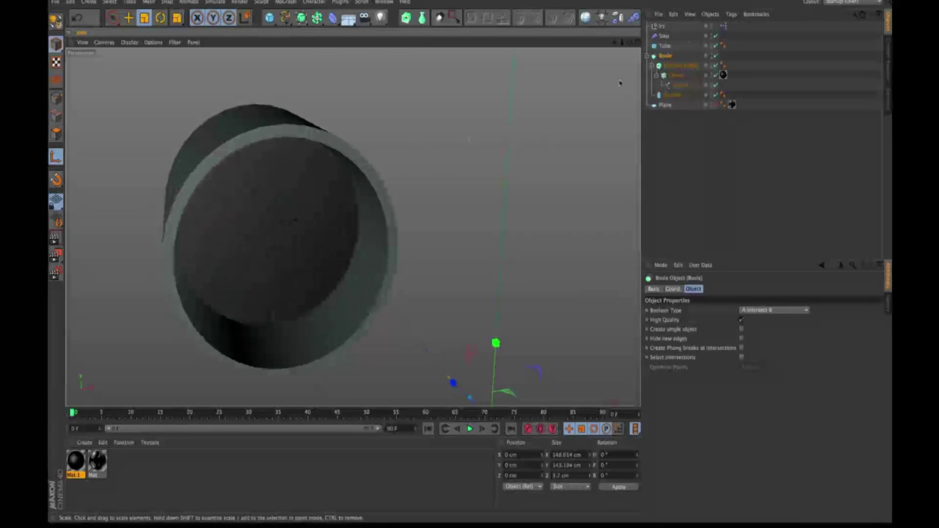
# Set the Iris null's Shutter slider in the viewport to show Always, and deselect the null.
pyautogui.click(674, 26)
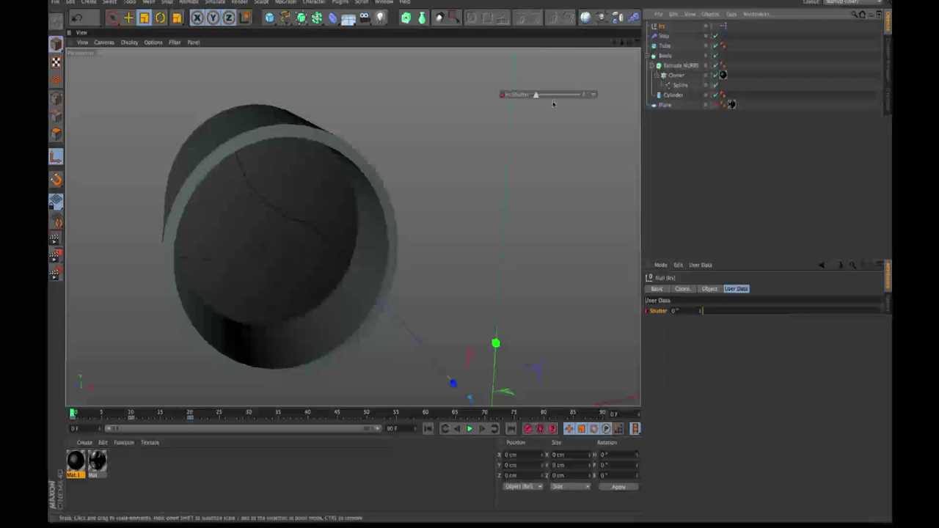
pyautogui.rightClick(516, 96)
pyautogui.moveTo(526, 104)
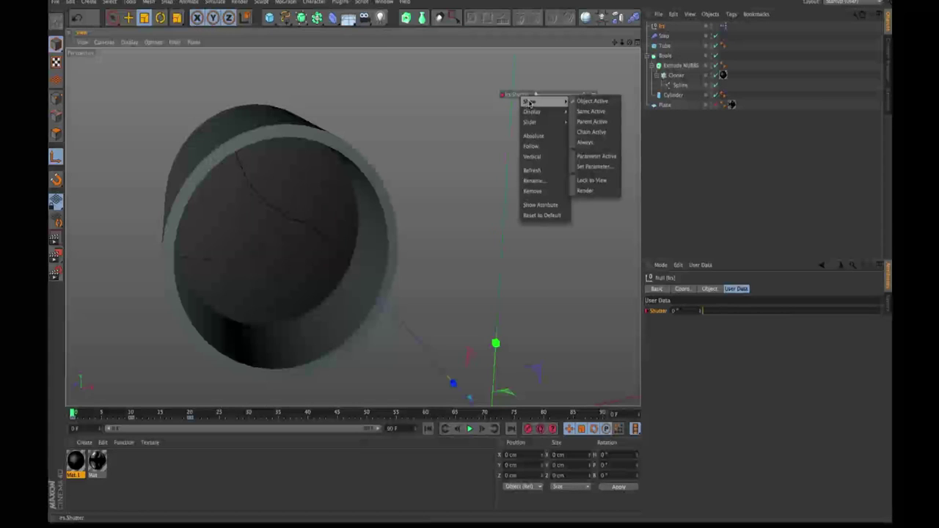
pyautogui.click(586, 143)
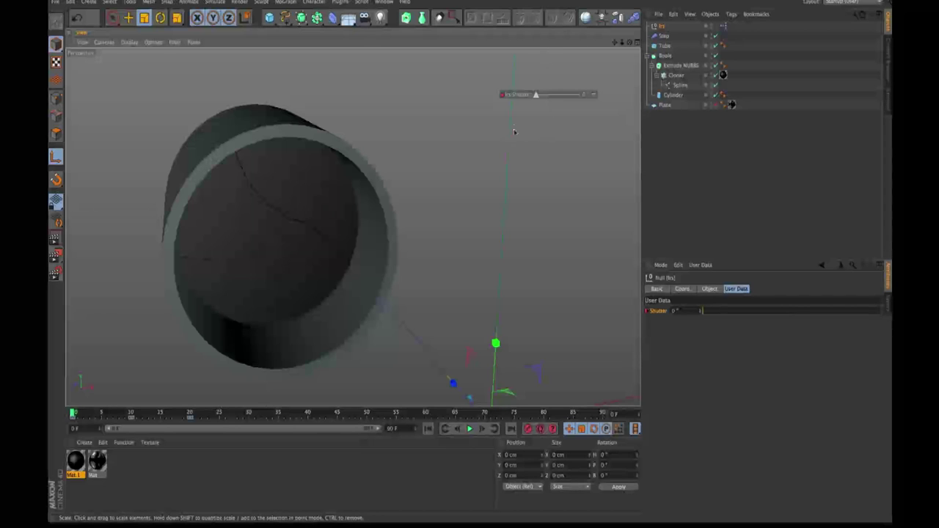
pyautogui.click(705, 147)
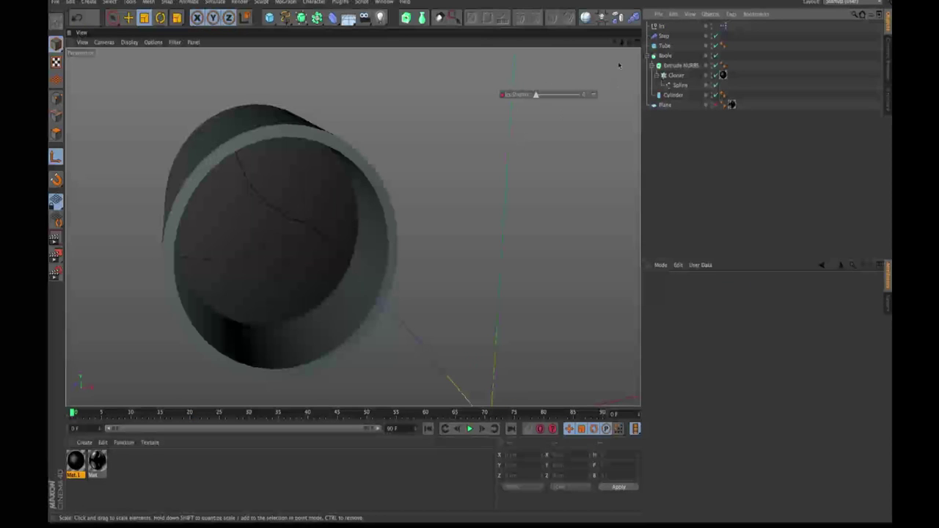
# Try the on-screen Shutter slider in the four-view layout, then return to the enlarged perspective view.
pyautogui.click(634, 44)
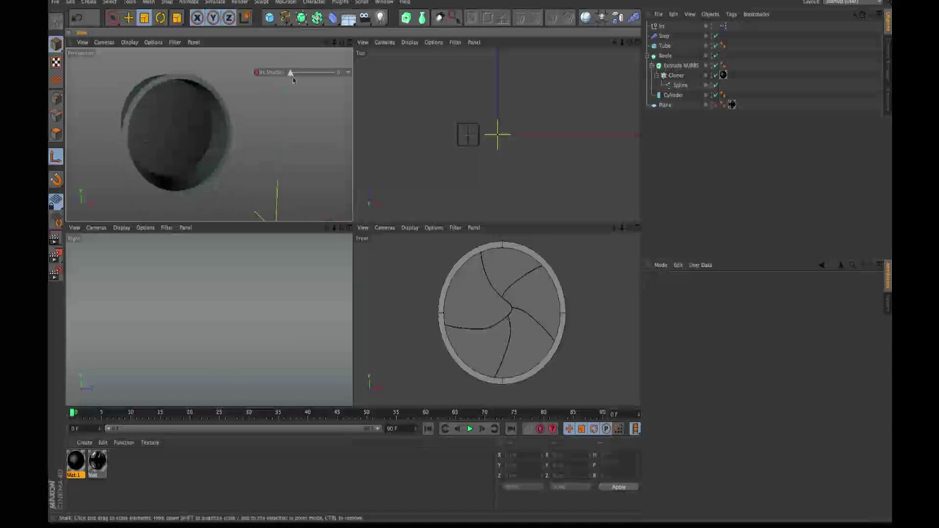
pyautogui.moveTo(291, 72)
pyautogui.mouseDown()
pyautogui.moveTo(332, 72)
pyautogui.moveTo(287, 73)
pyautogui.mouseUp()
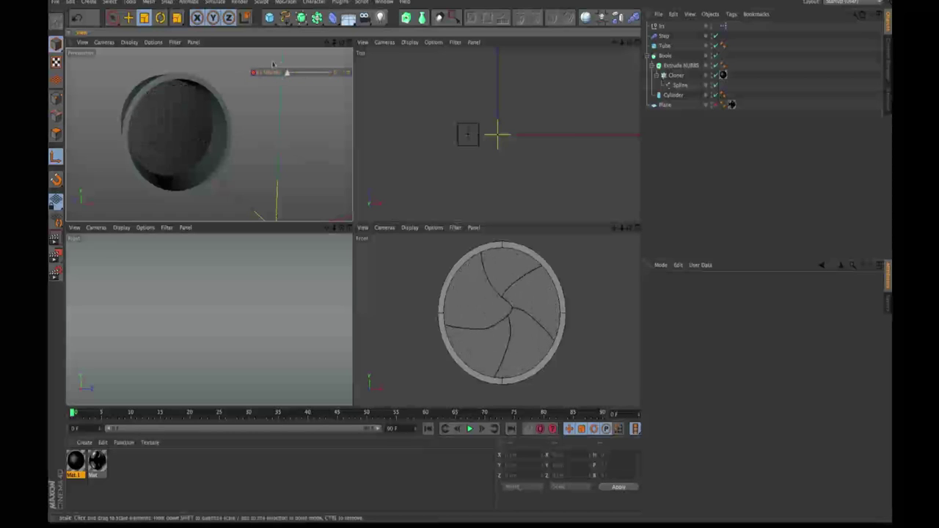
pyautogui.moveTo(252, 135)
pyautogui.keyDown('alt'); pyautogui.mouseDown()
pyautogui.moveTo(236, 121)
pyautogui.moveTo(245, 129)
pyautogui.mouseUp(); pyautogui.keyUp('alt')
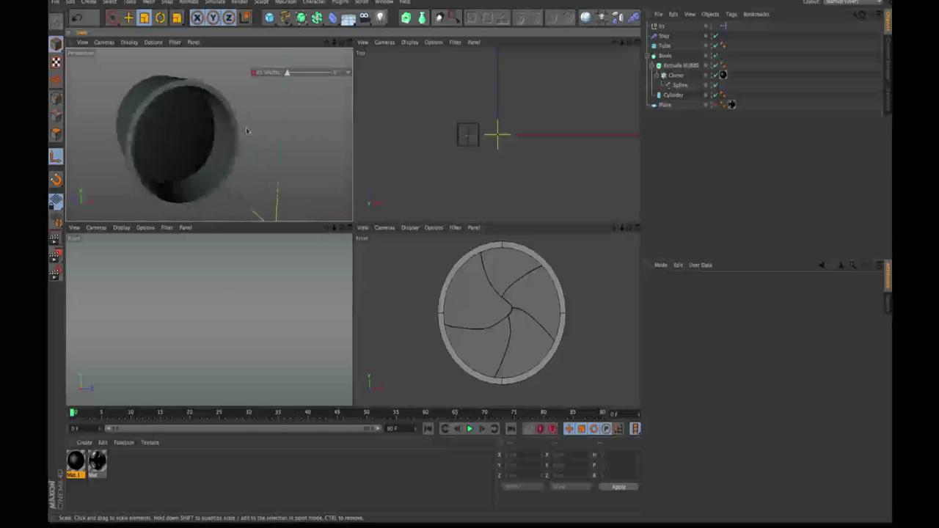
pyautogui.click(350, 43)
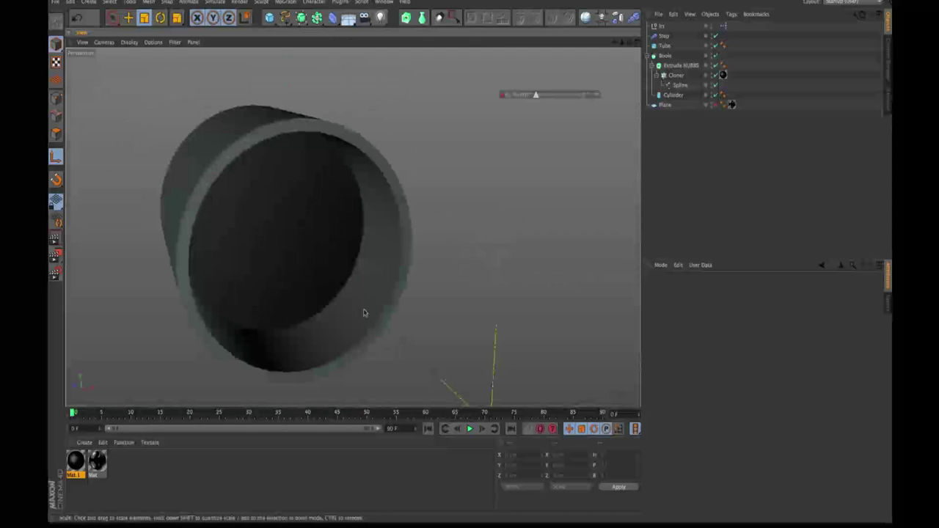
# Play the iris animation from frame 0 and examine the shutter blades inside the tube from another angle.
pyautogui.moveTo(100, 413); pyautogui.dragTo(72, 413)
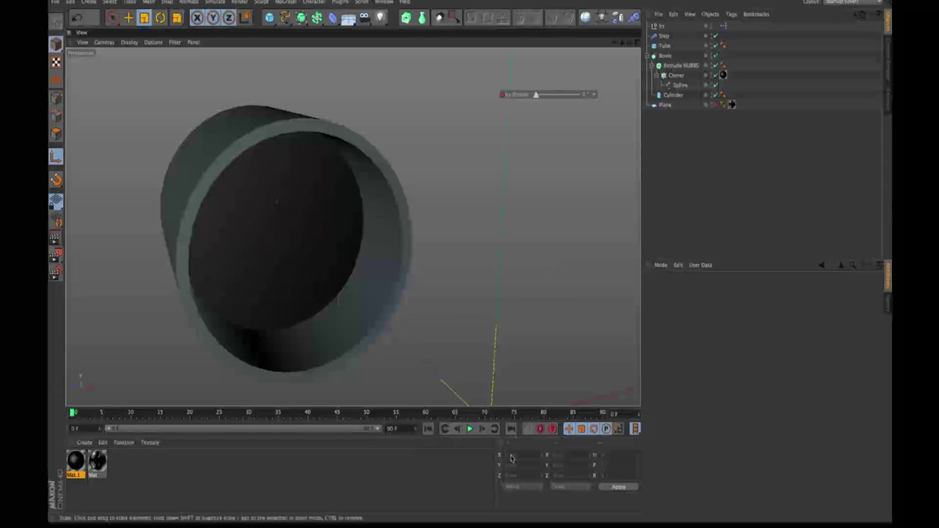
pyautogui.click(470, 430)
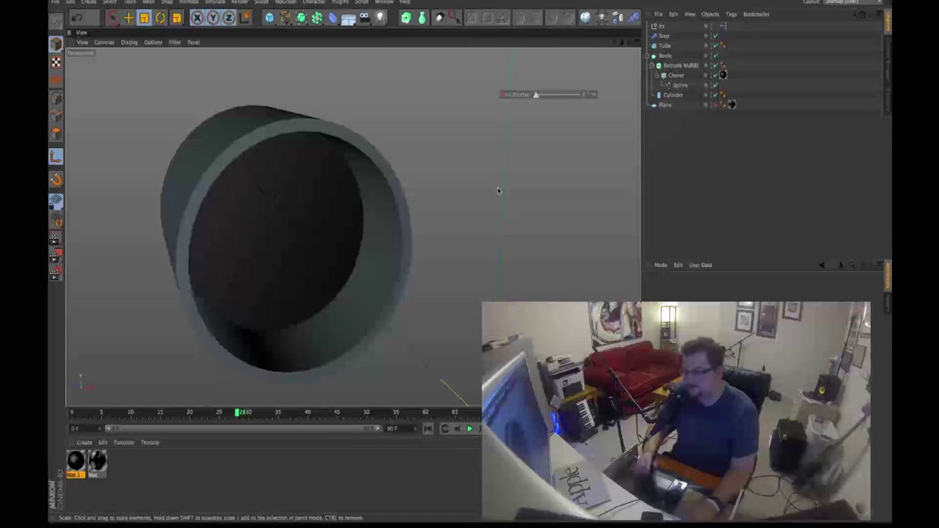
pyautogui.keyDown('alt'); pyautogui.moveTo(498, 190); pyautogui.dragTo(389, 143); pyautogui.keyUp('alt')
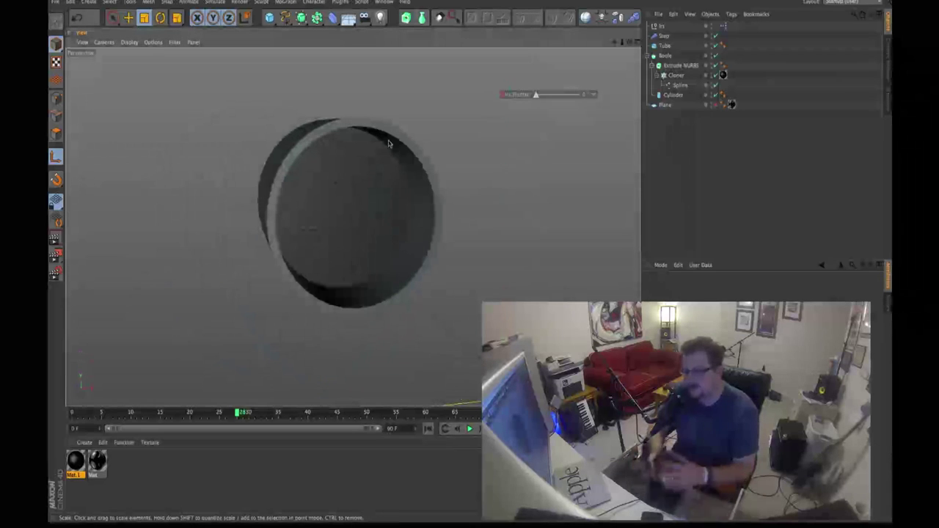